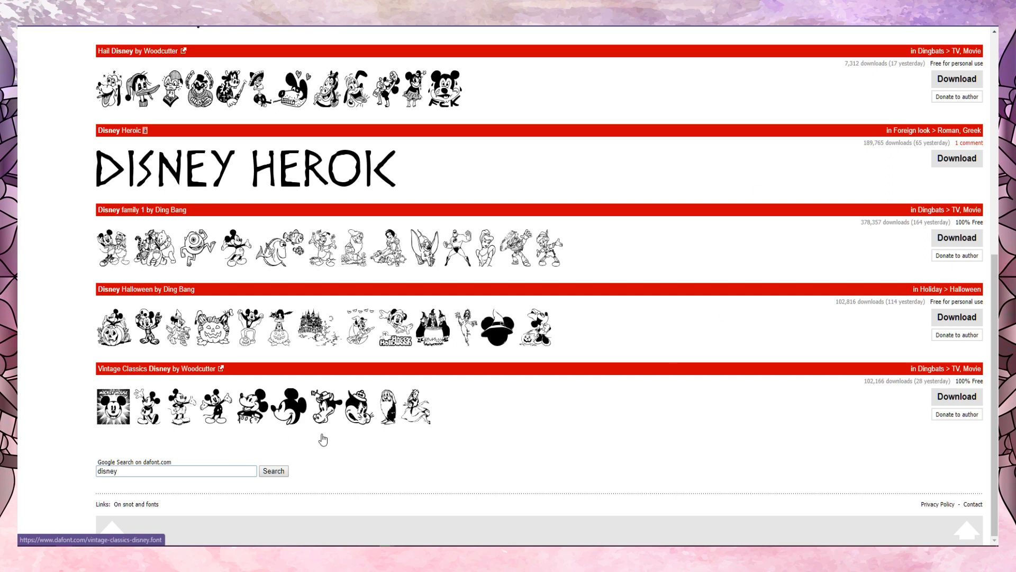
Download the Vintage Classics Disney and Disney family 1 fonts from the DaFont results and save both archives
click(958, 398)
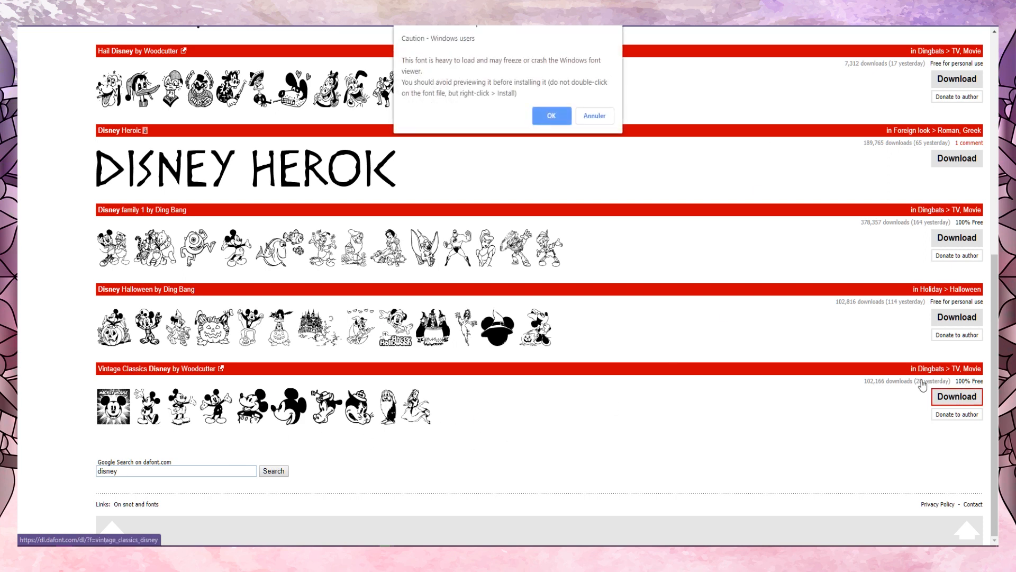
click(552, 117)
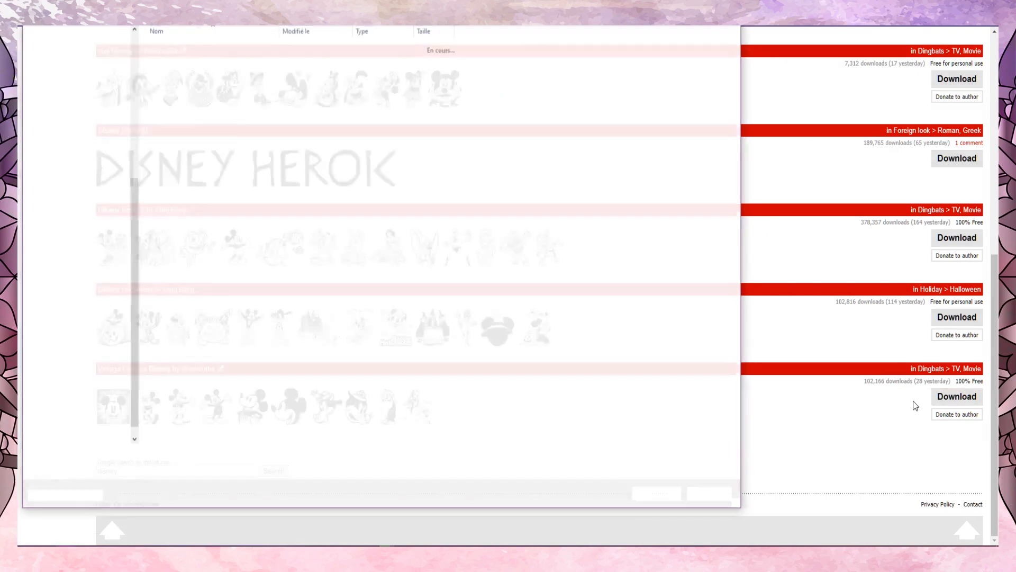
click(663, 496)
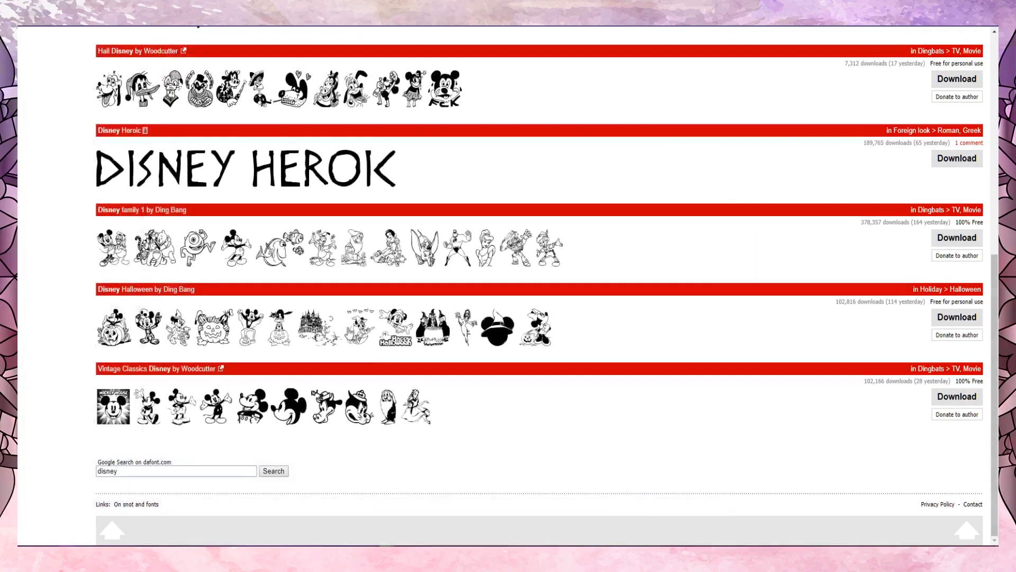
click(959, 237)
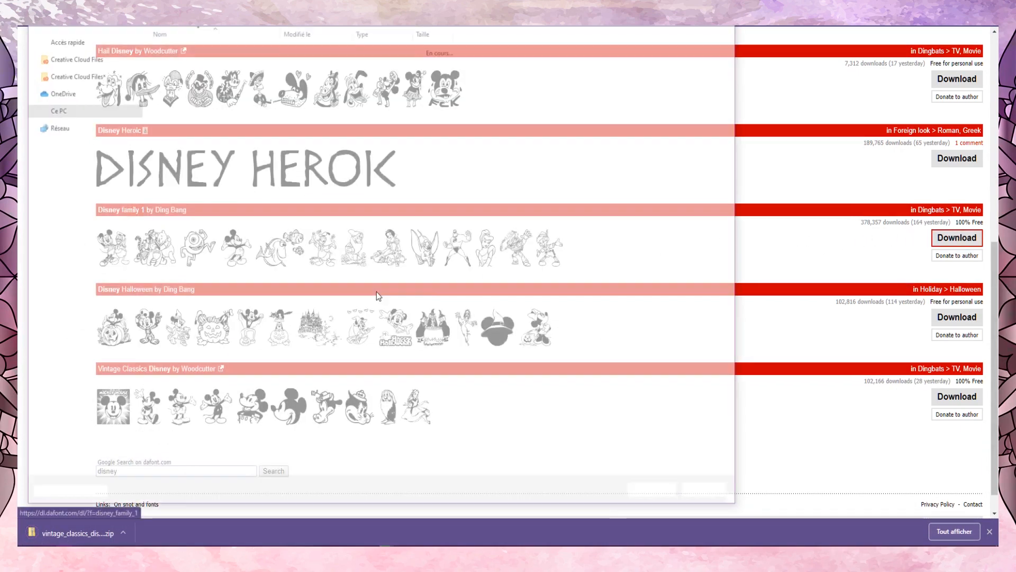
click(658, 495)
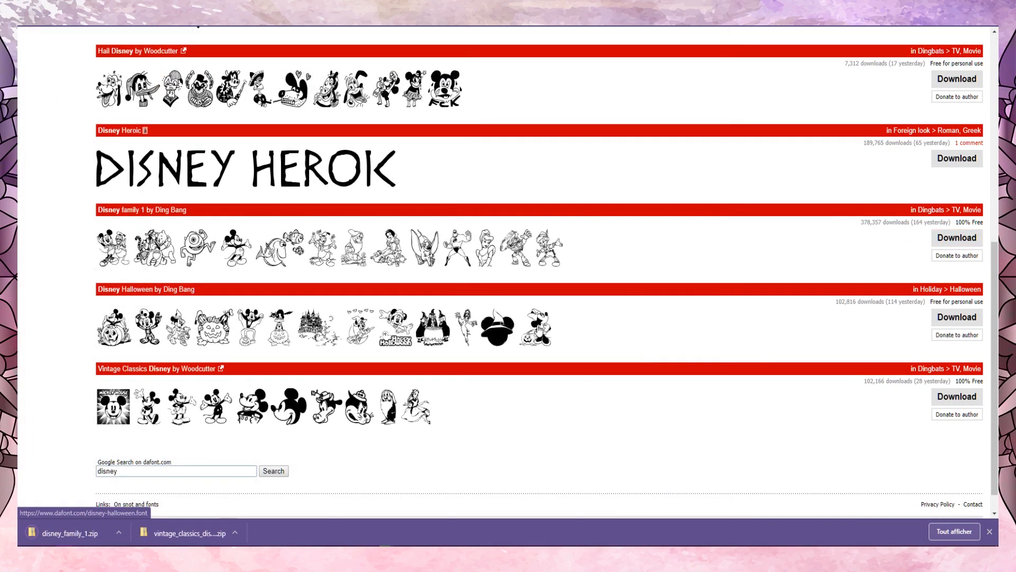
Download the Hail Disney font, save its archive and dismiss the browser's download bar
scroll(604, 292, up, 4)
click(957, 297)
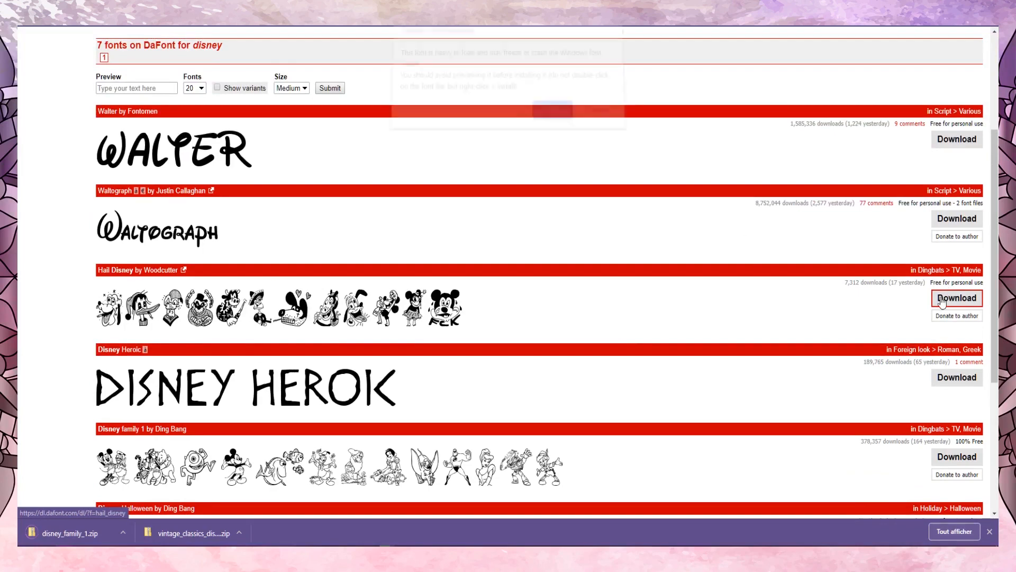
click(557, 115)
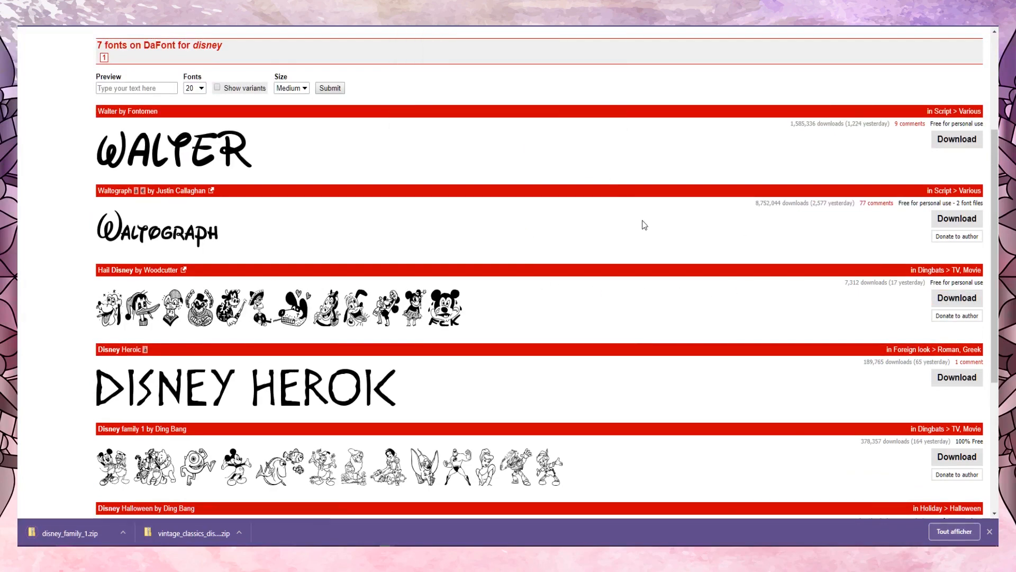
click(662, 493)
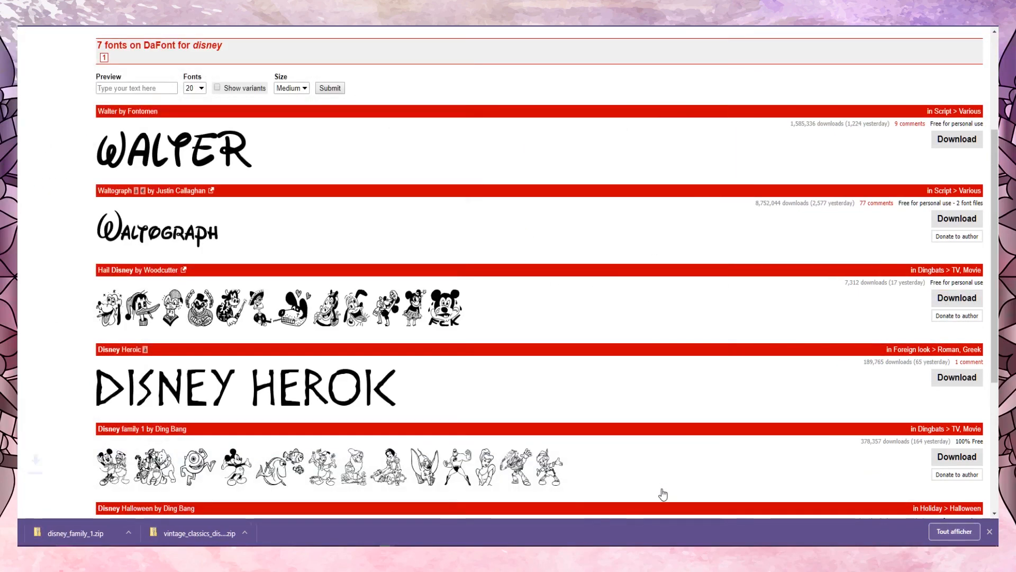
click(990, 532)
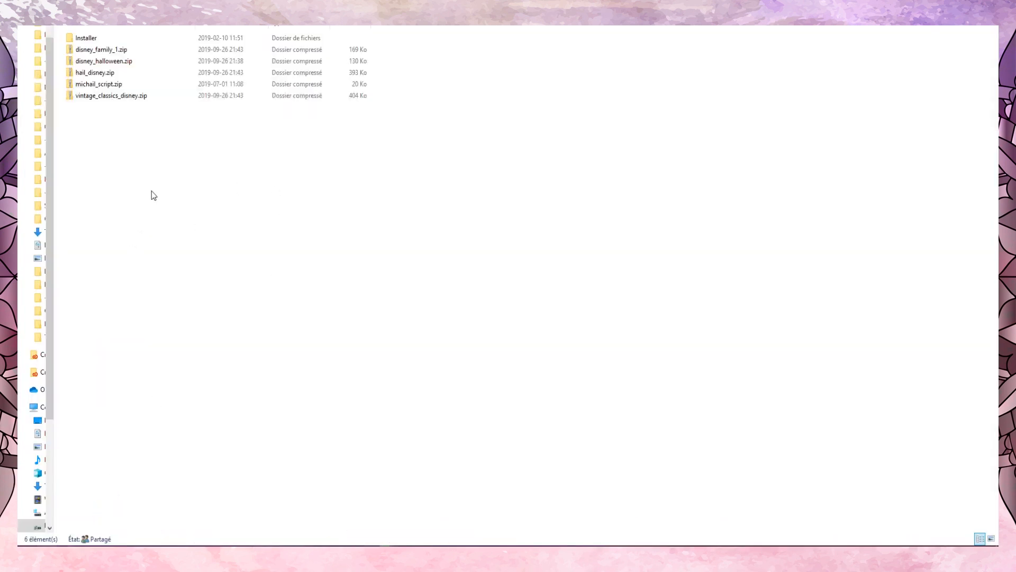
Extract all five font zip archives into the current folder with 7-Zip
drag(184, 137, 91, 53)
right_click(91, 52)
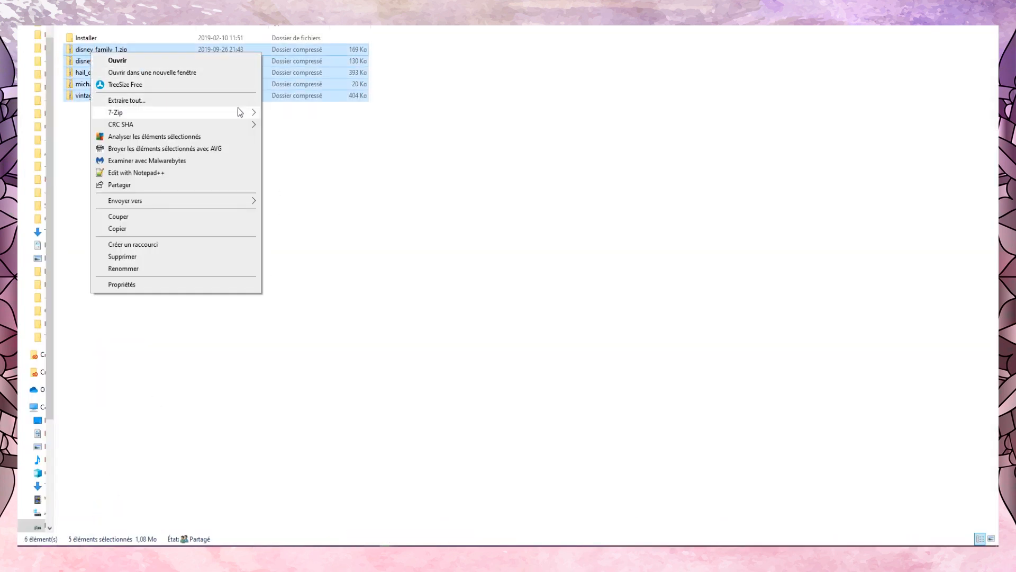
mouse_move(238, 112)
click(329, 127)
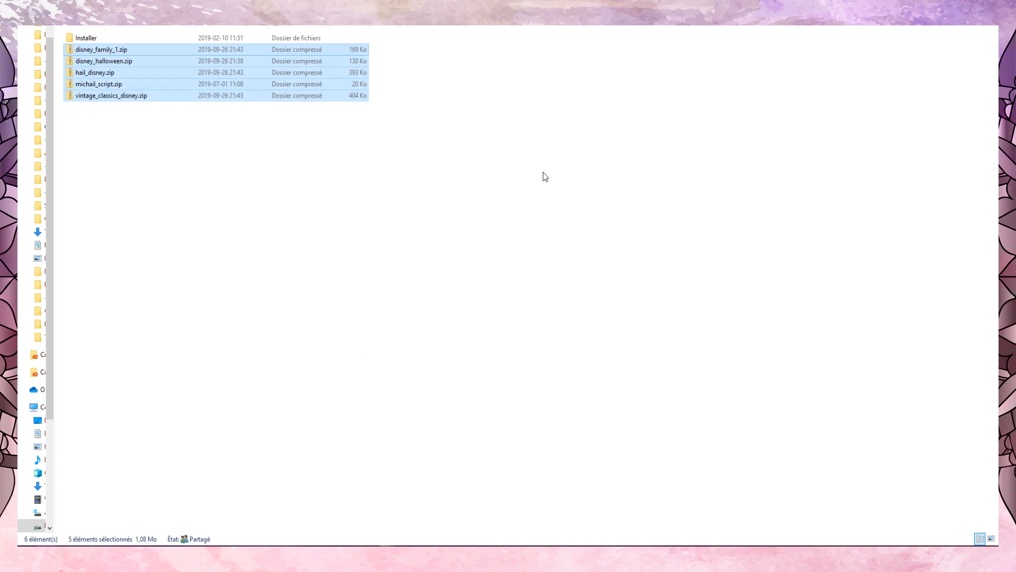
click(183, 290)
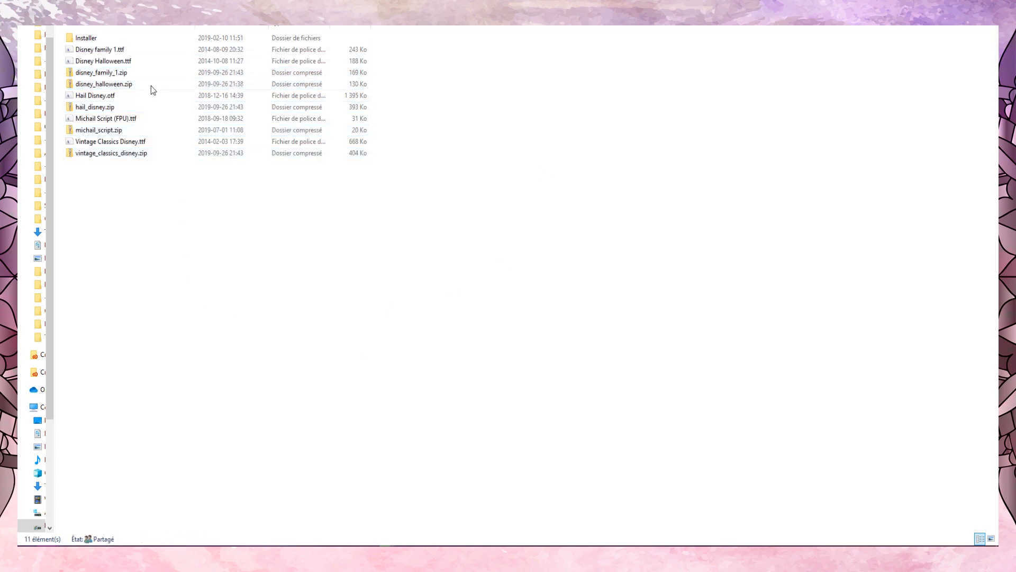
Install the Disney family 1.ttf, Disney Halloween.ttf and Hail Disney.otf fonts in Windows
right_click(106, 53)
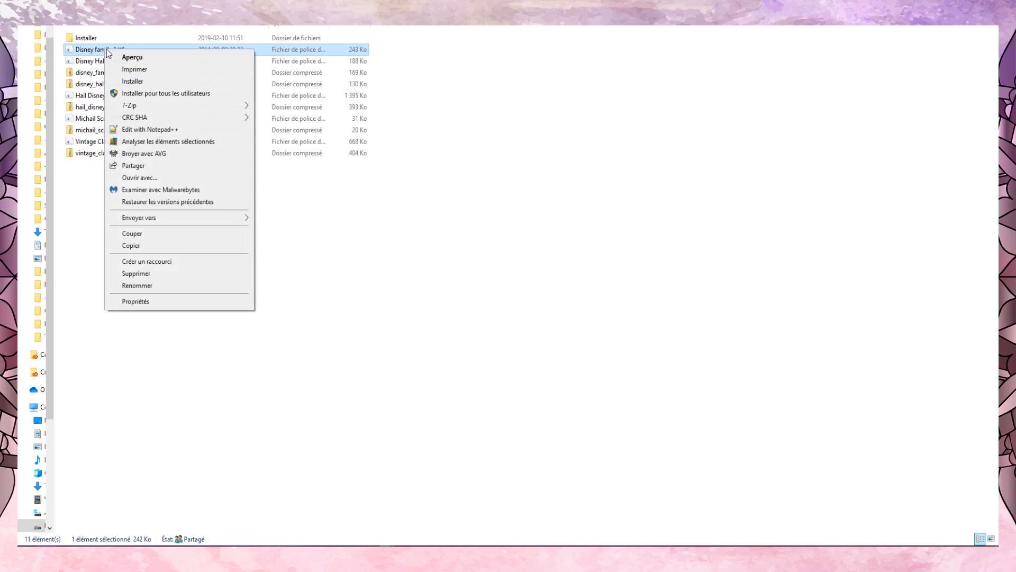
click(148, 85)
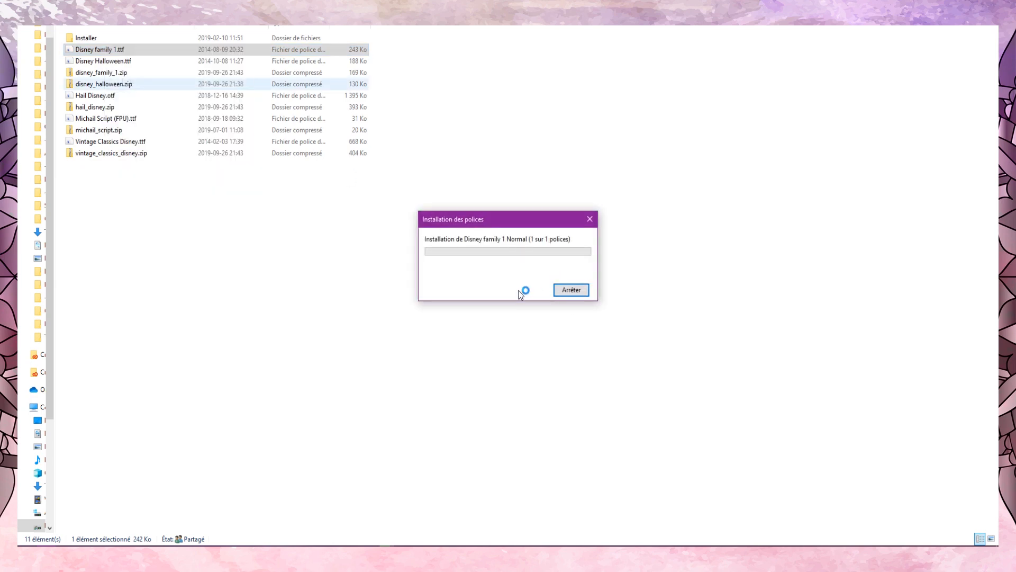
right_click(109, 61)
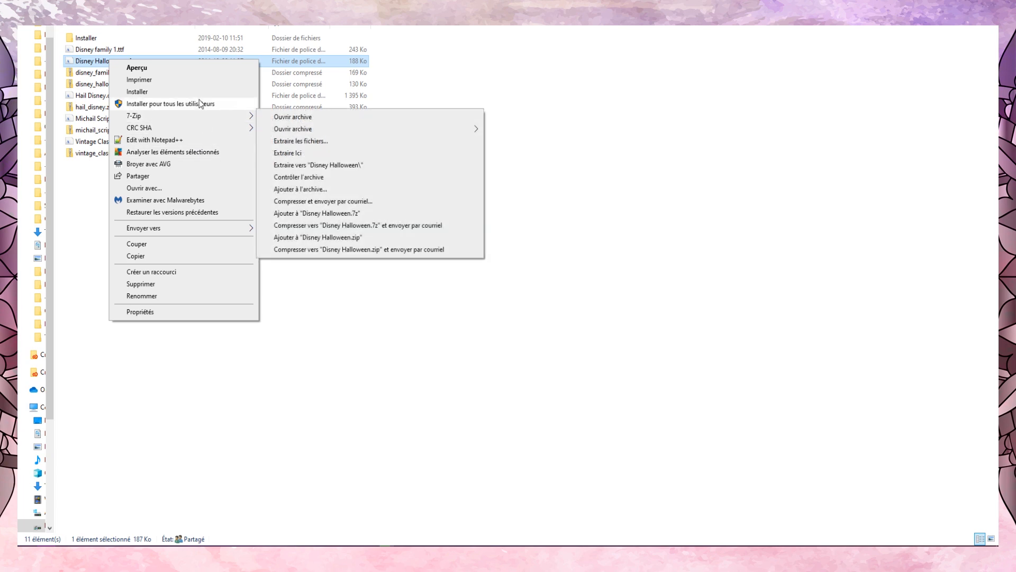
click(199, 91)
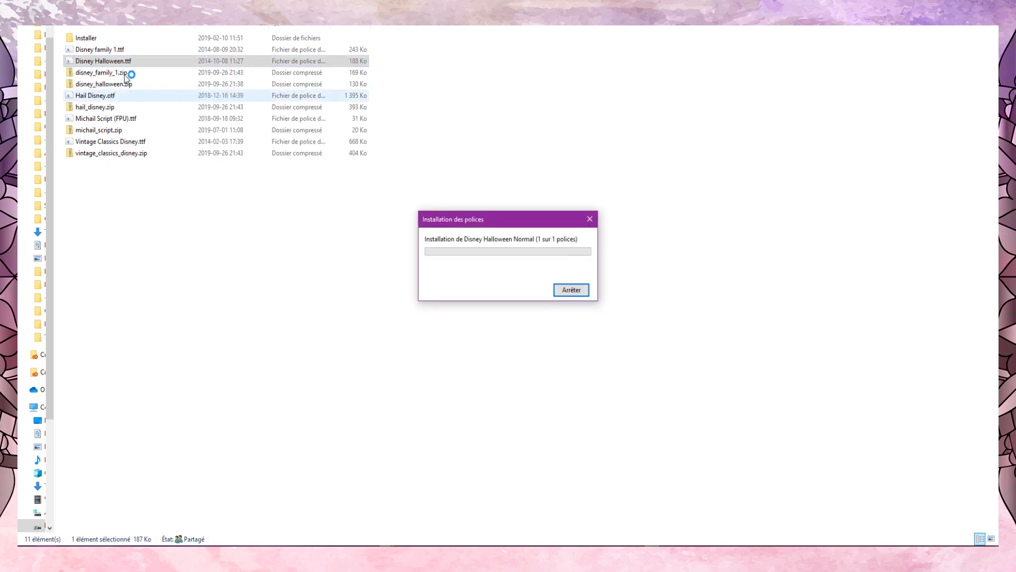
right_click(105, 94)
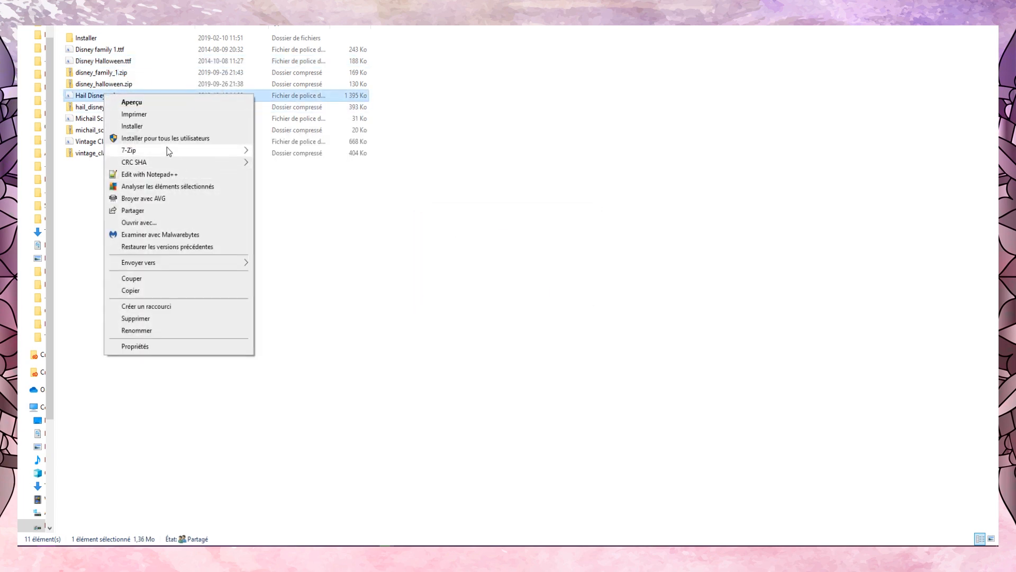
click(164, 126)
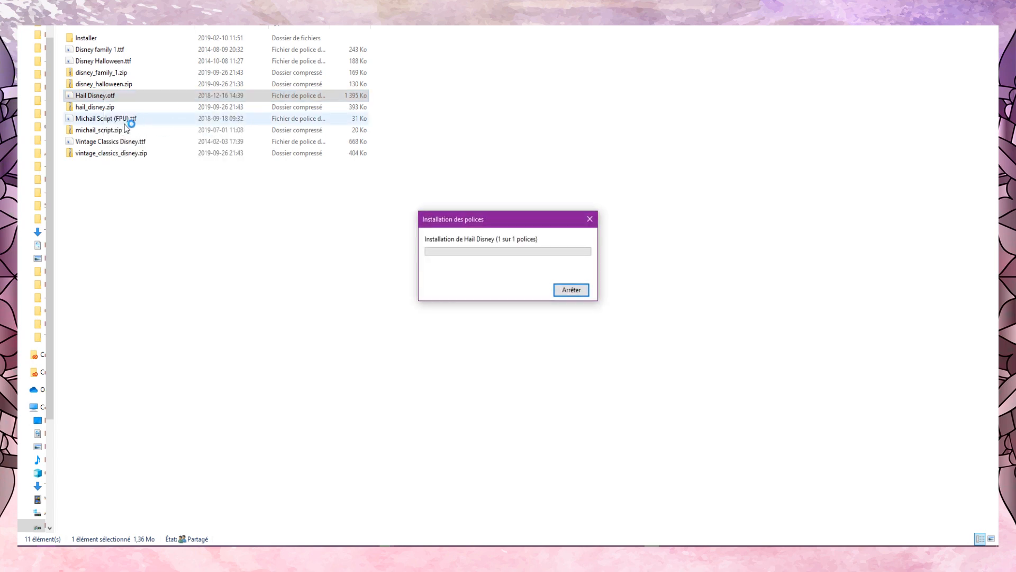
Install the Vintage Classics Disney.ttf and Michail Script (FPU).ttf fonts in Windows
right_click(118, 144)
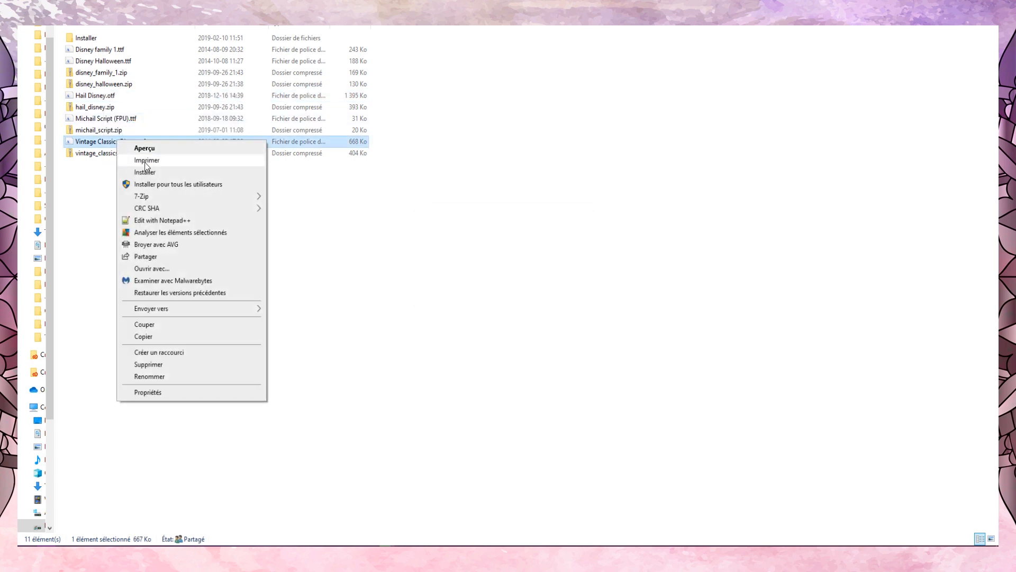
click(154, 173)
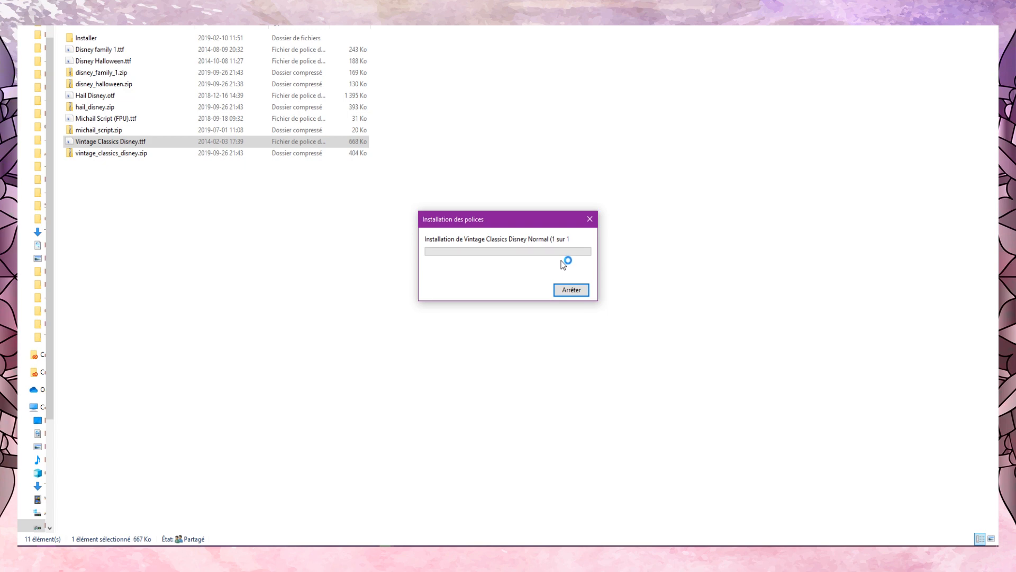
right_click(100, 120)
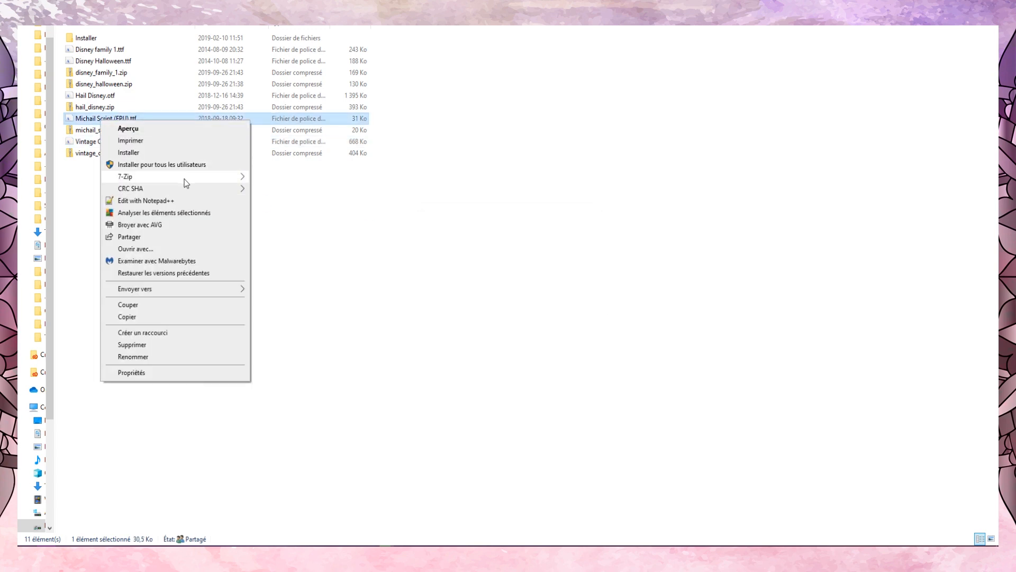
click(174, 153)
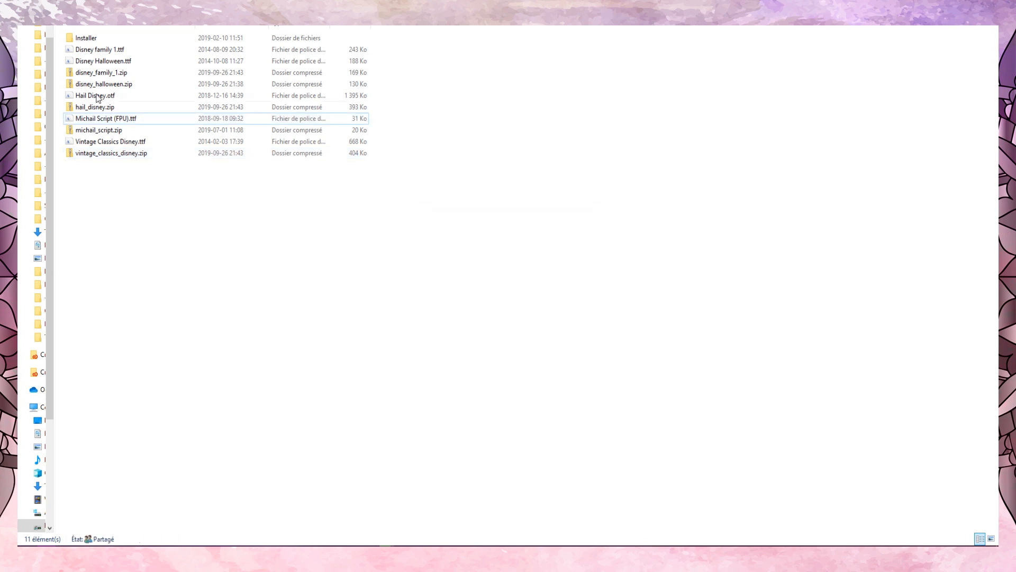
Try to move the five extracted font files together into the Installer folder
click(106, 51)
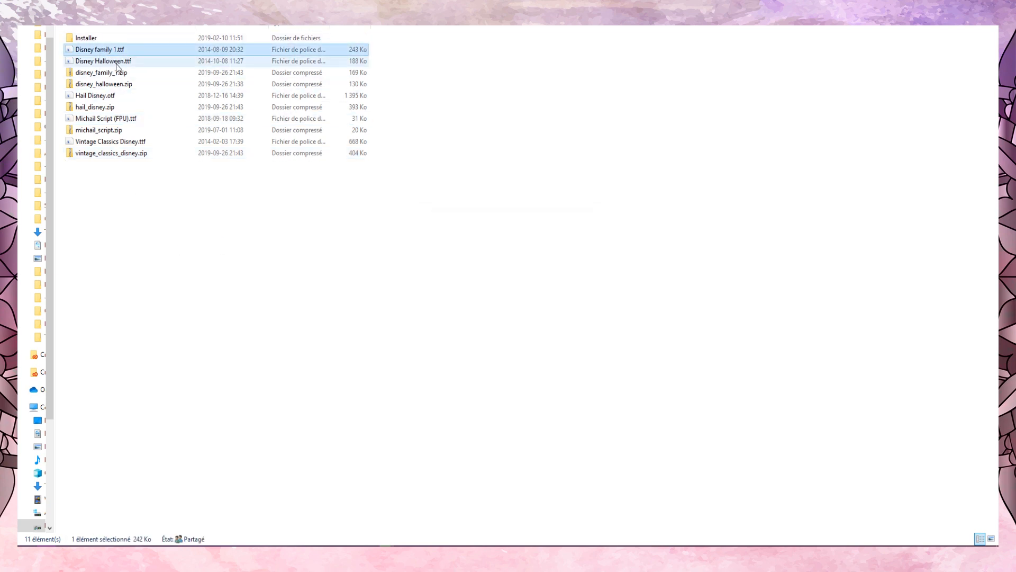
ctrl+click(117, 62)
ctrl+click(112, 97)
ctrl+click(115, 120)
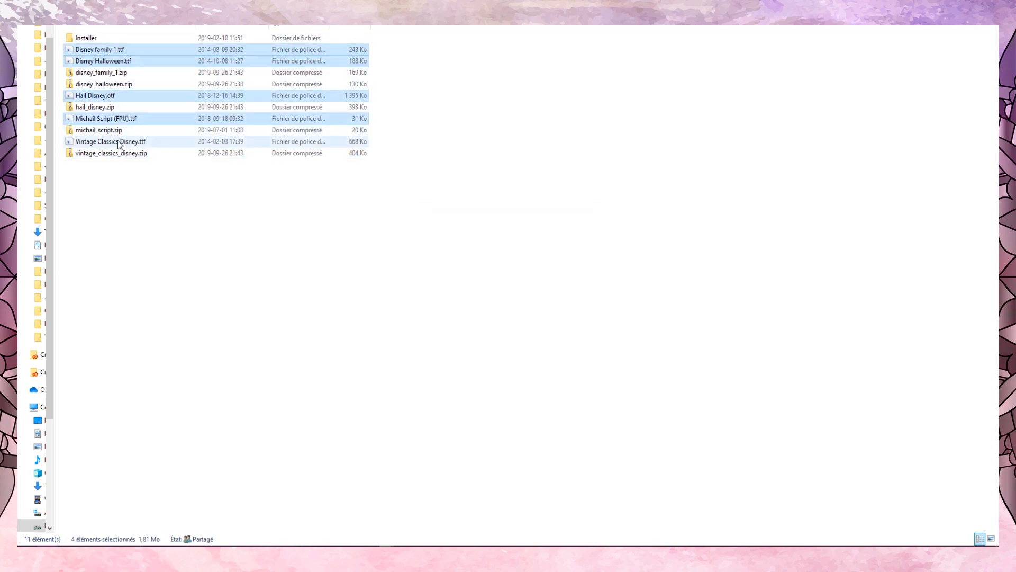
ctrl+click(119, 142)
drag(106, 51, 89, 38)
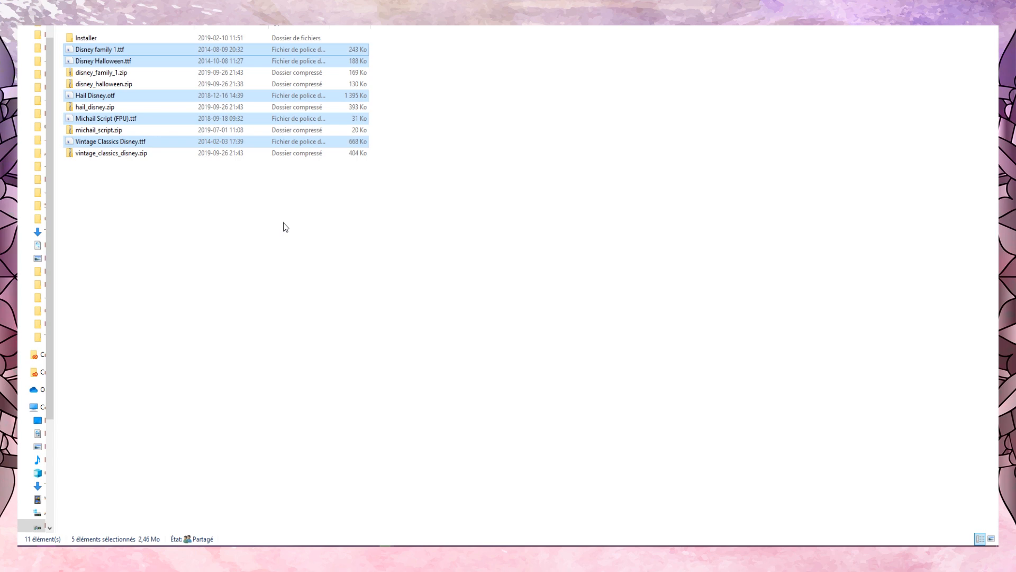
click(166, 218)
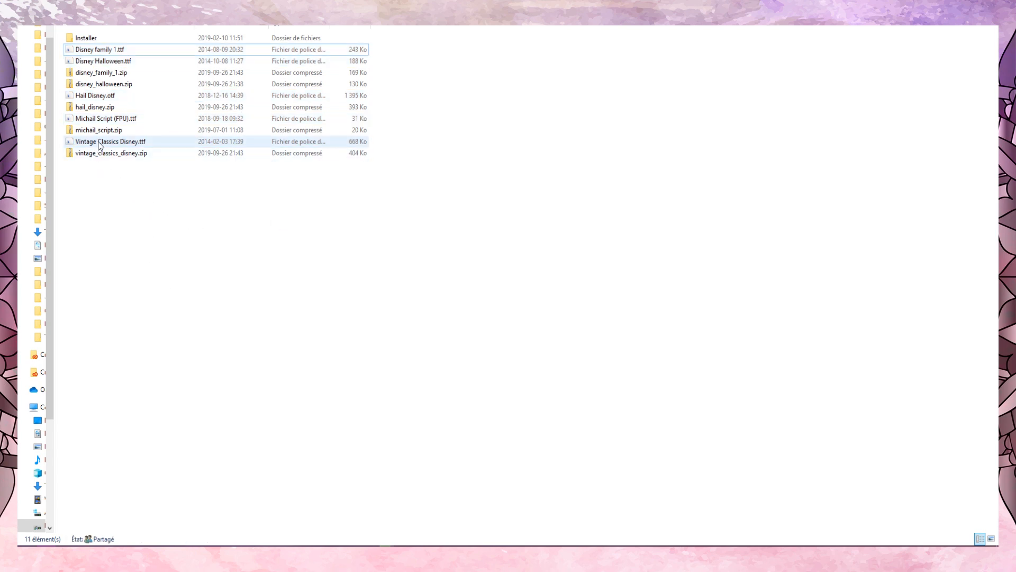
Move the Vintage Classics Disney, Disney family 1, Disney Halloween and Hail Disney font files into the Installer folder
drag(100, 146, 85, 40)
click(89, 49)
click(436, 188)
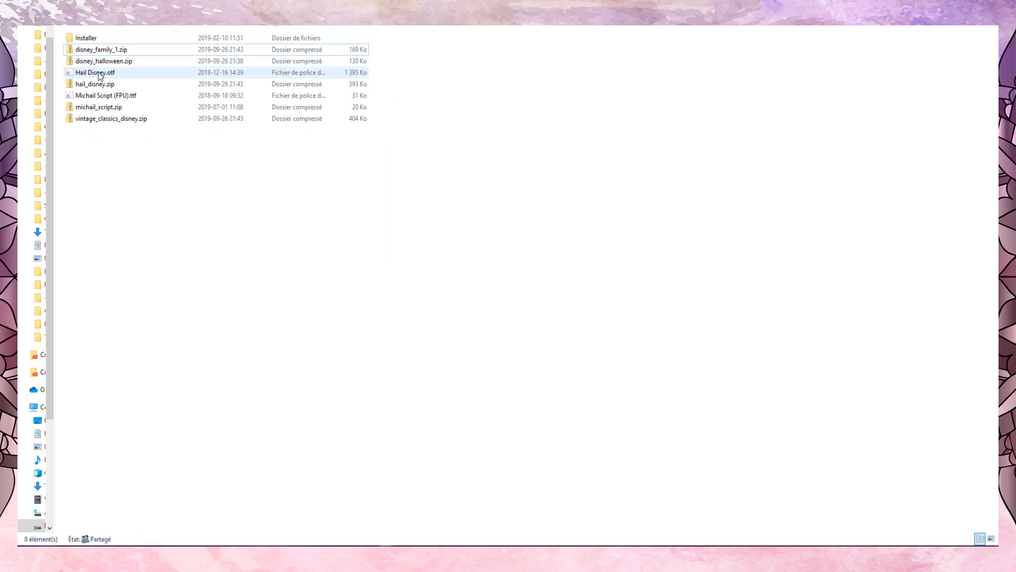
drag(98, 75, 85, 40)
Delete the zip archives left in the fonts folder
drag(169, 181, 109, 52)
key(Delete)
key(Escape)
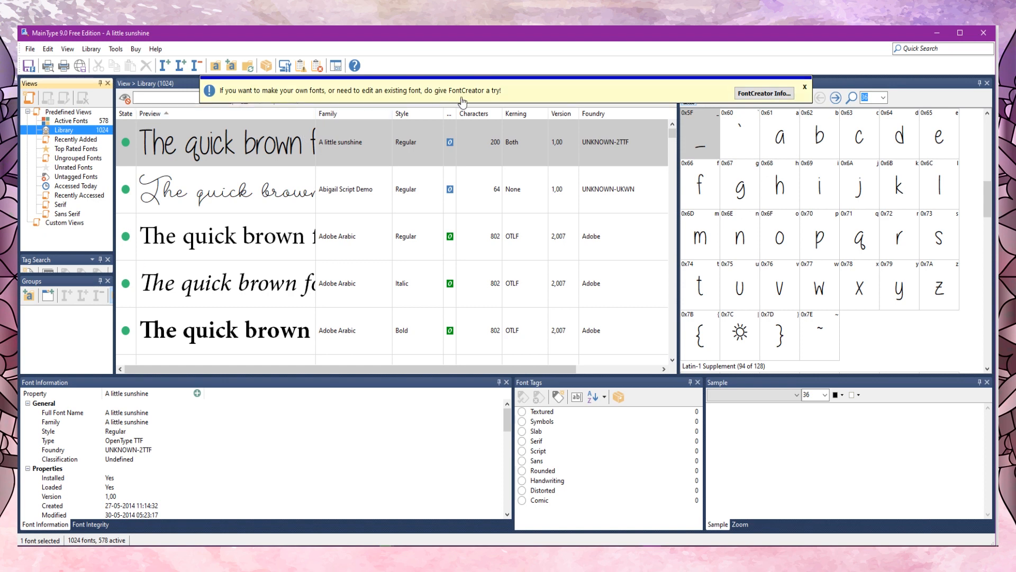
Switch to MainType and dismiss the FontCreator and font management service tips
click(805, 88)
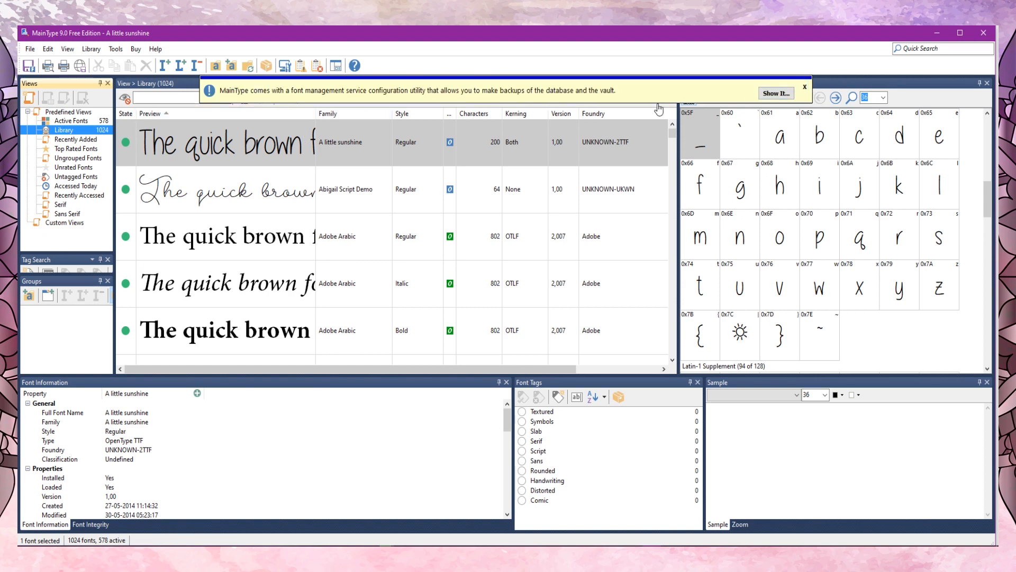
click(805, 88)
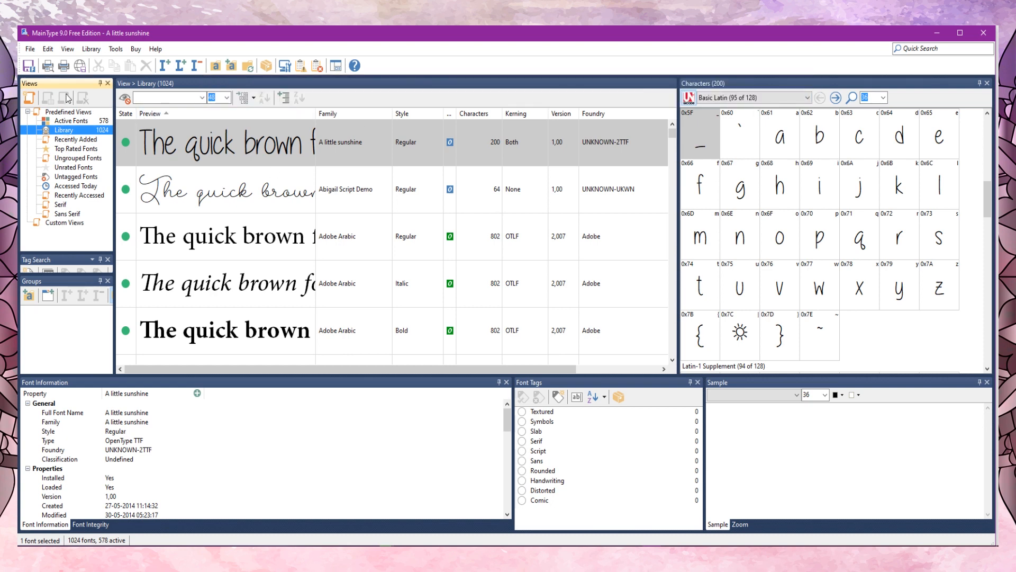
click(30, 50)
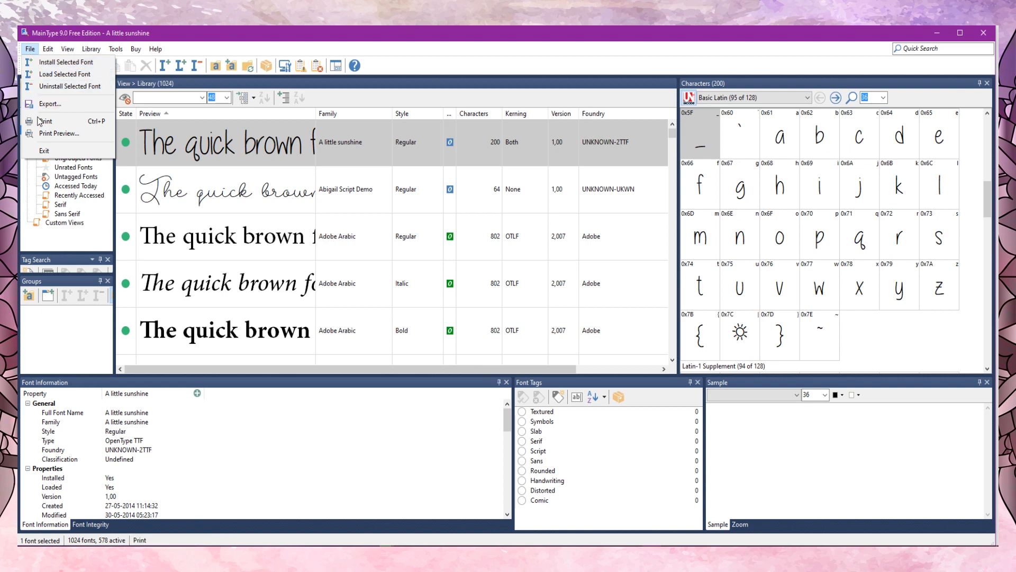
click(446, 50)
click(186, 101)
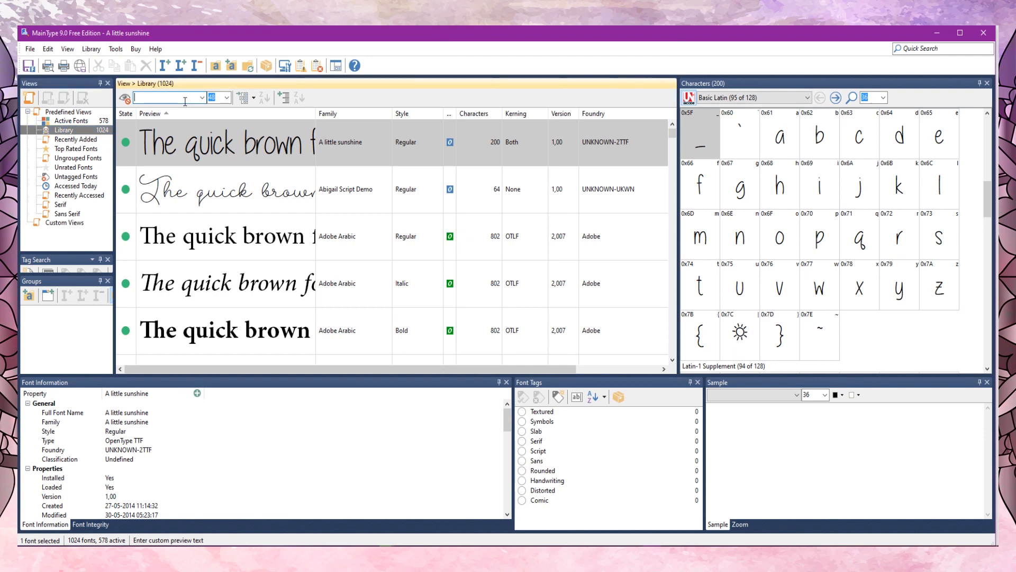
text(d)
key(BackSpace)
Sort the font library by family name in ascending order
click(362, 114)
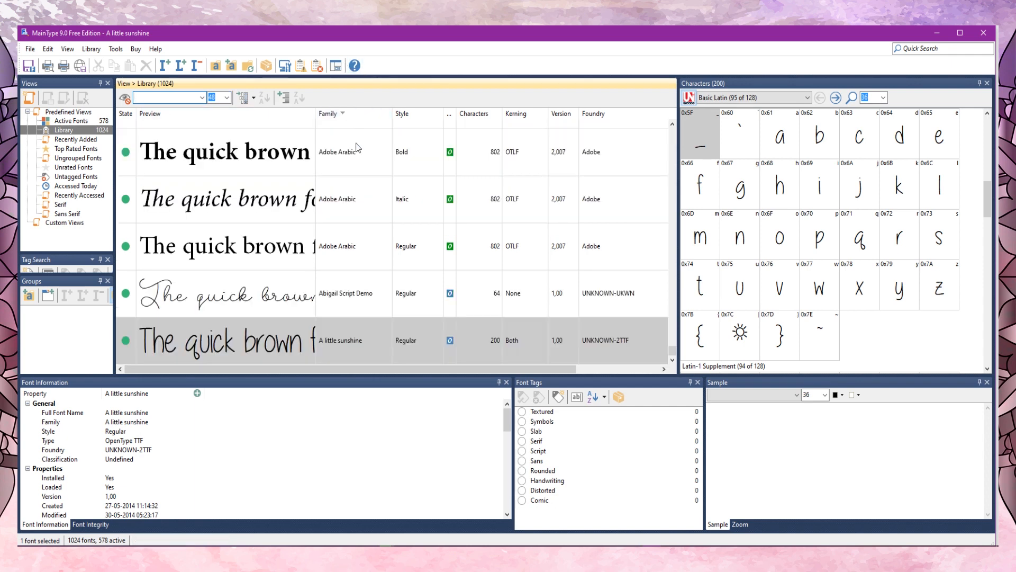
click(342, 111)
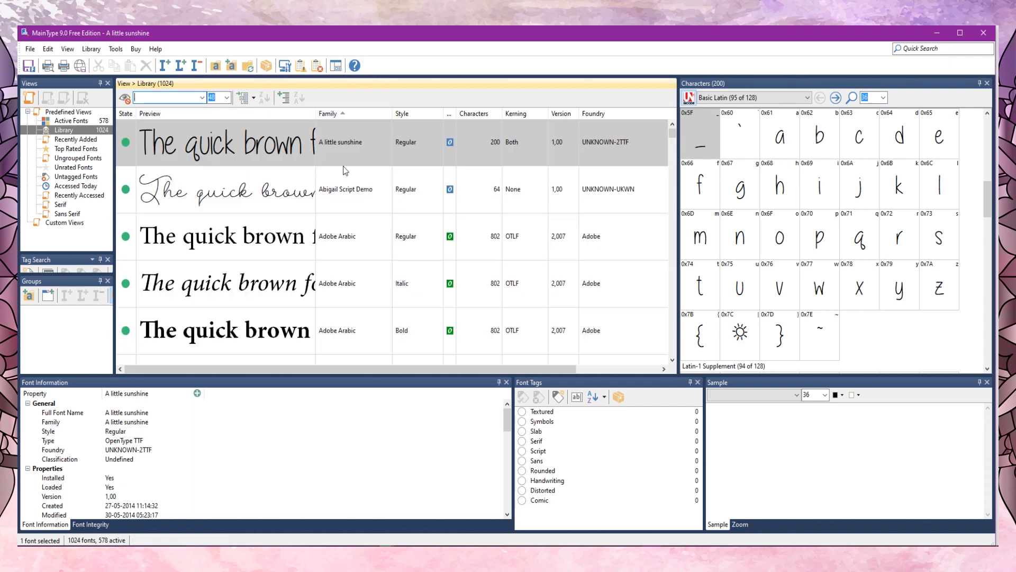
click(202, 98)
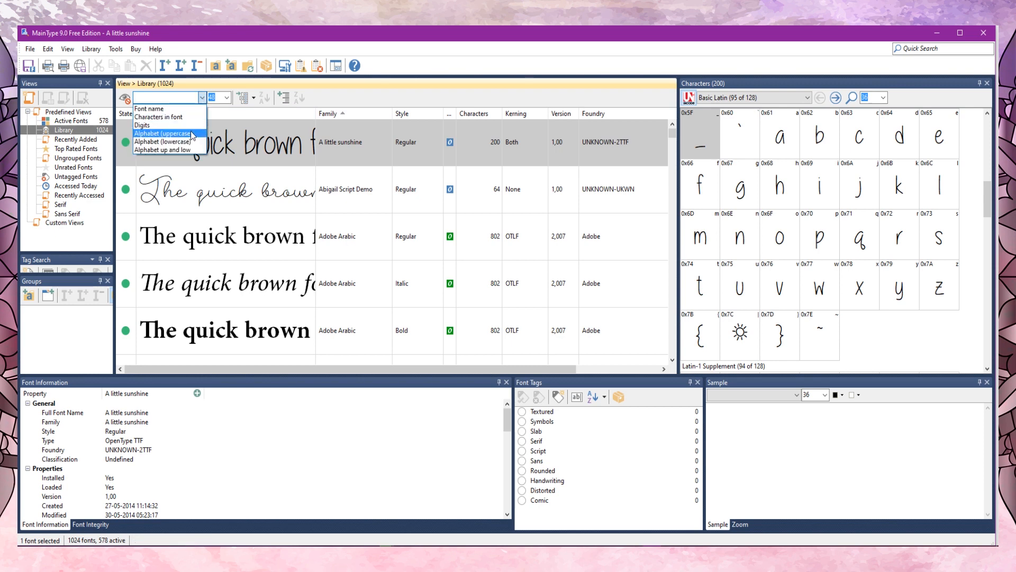
click(426, 87)
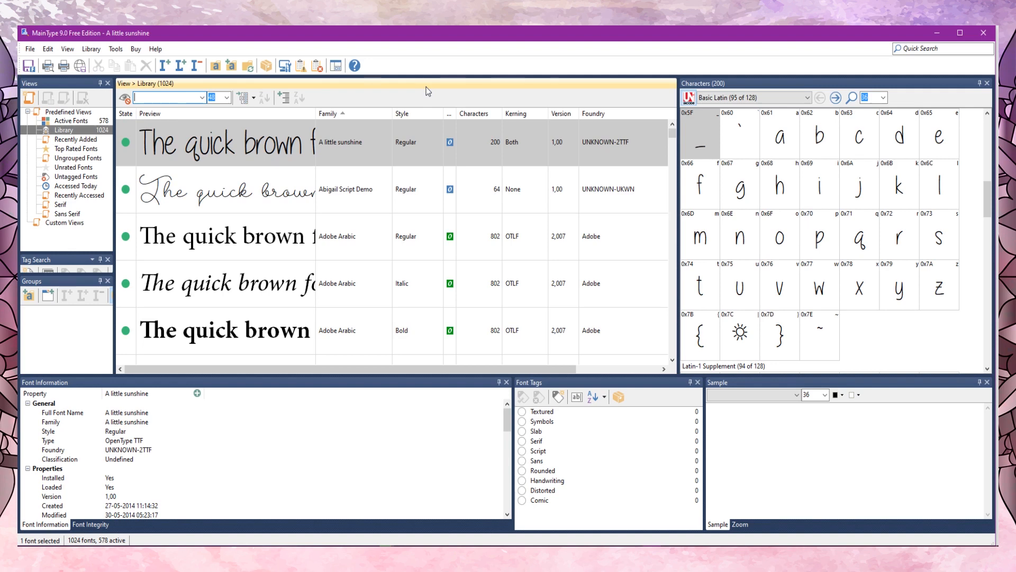
List the recently added fonts and view the Disney Halloween characters from the start of the Basic Latin block
click(69, 140)
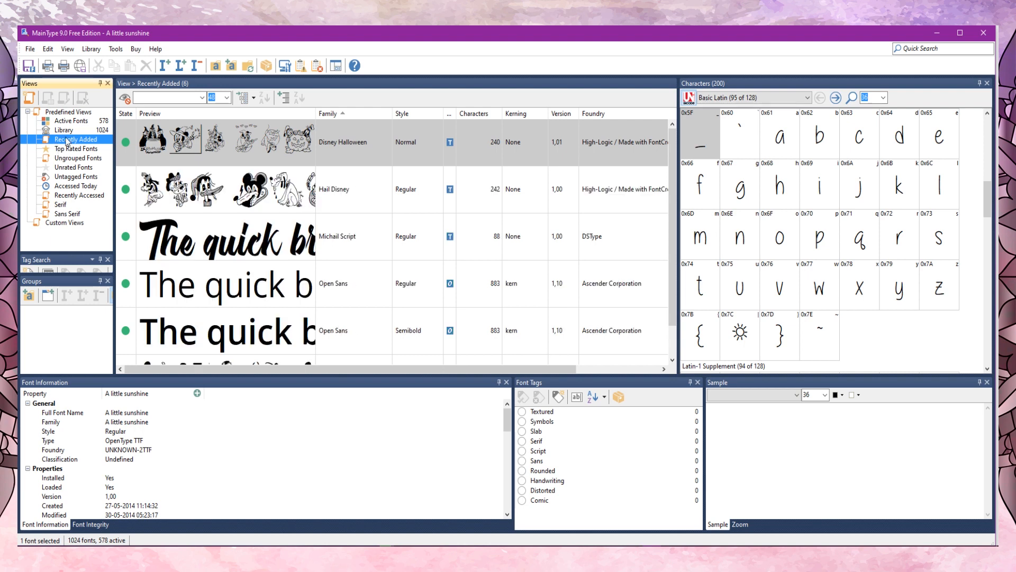
click(66, 148)
click(67, 138)
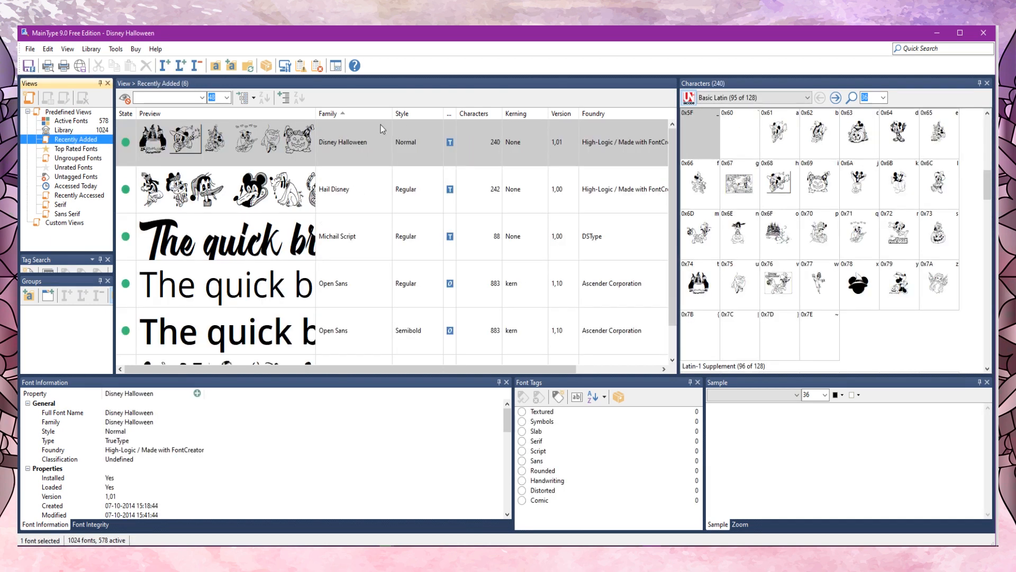
click(245, 141)
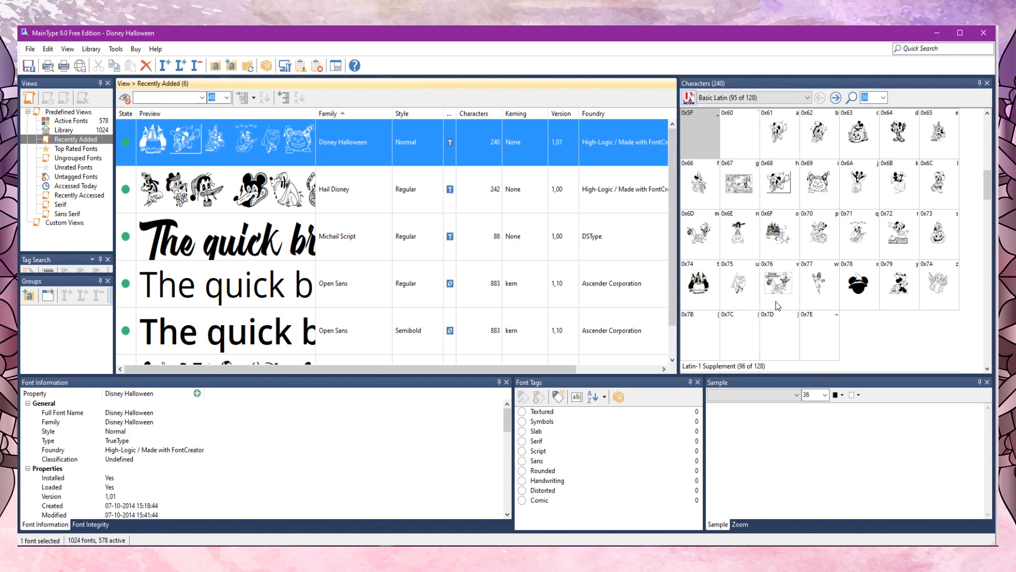
scroll(797, 295, up, 3)
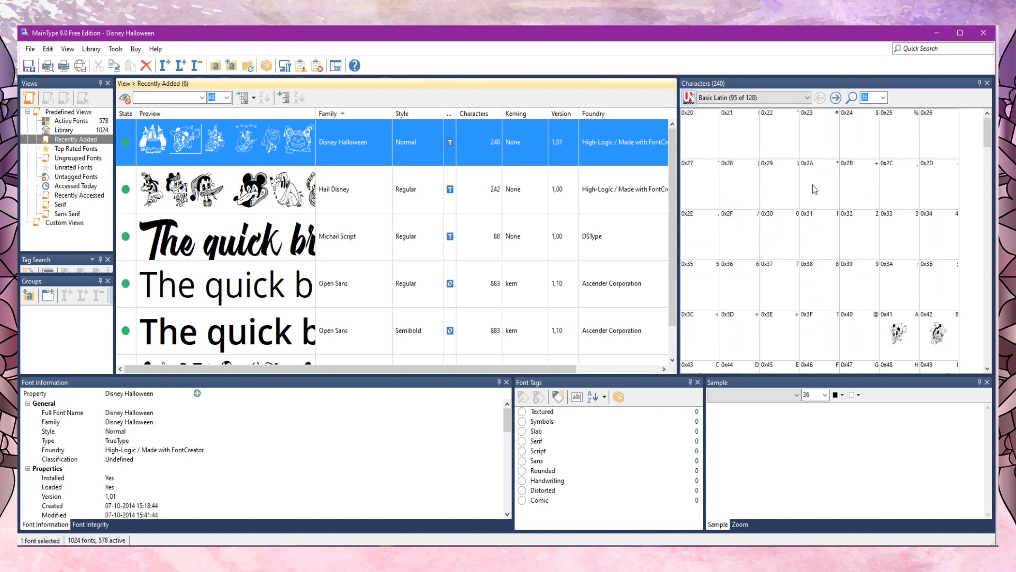
scroll(813, 185, up, 1)
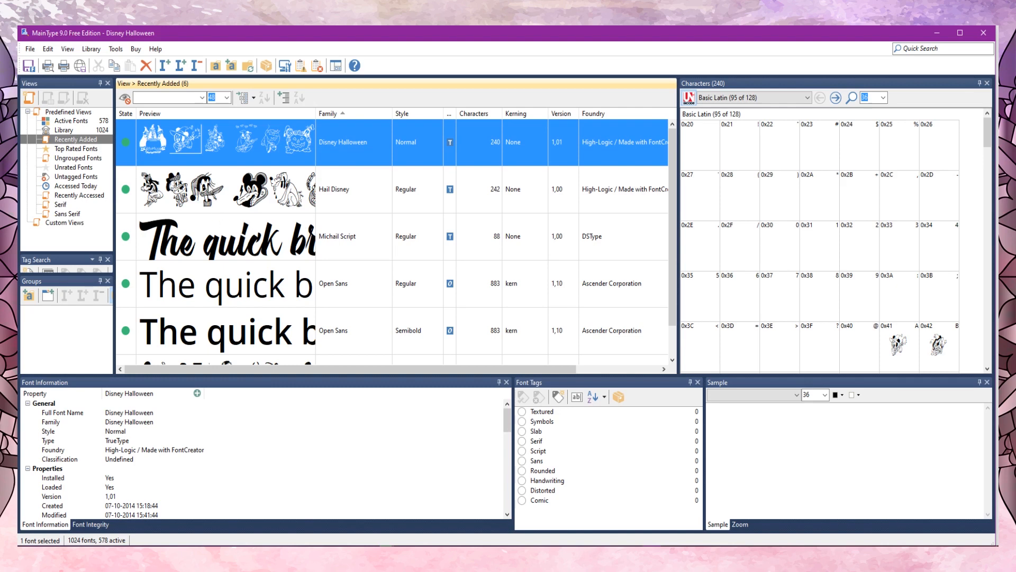
View the Hail Disney characters and the other recently added fonts, and return to the Disney Halloween font
click(210, 188)
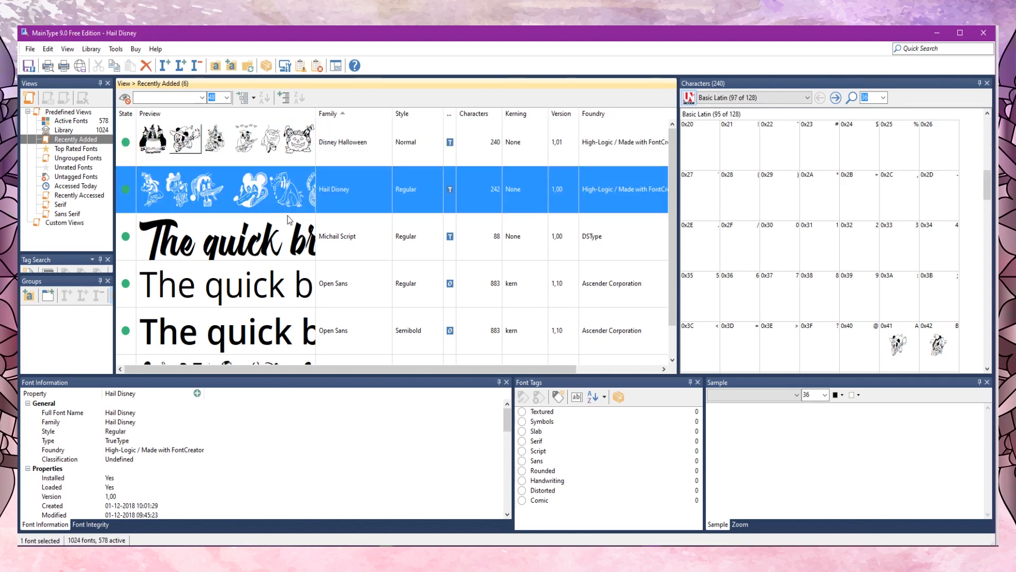
scroll(290, 227, down, 1)
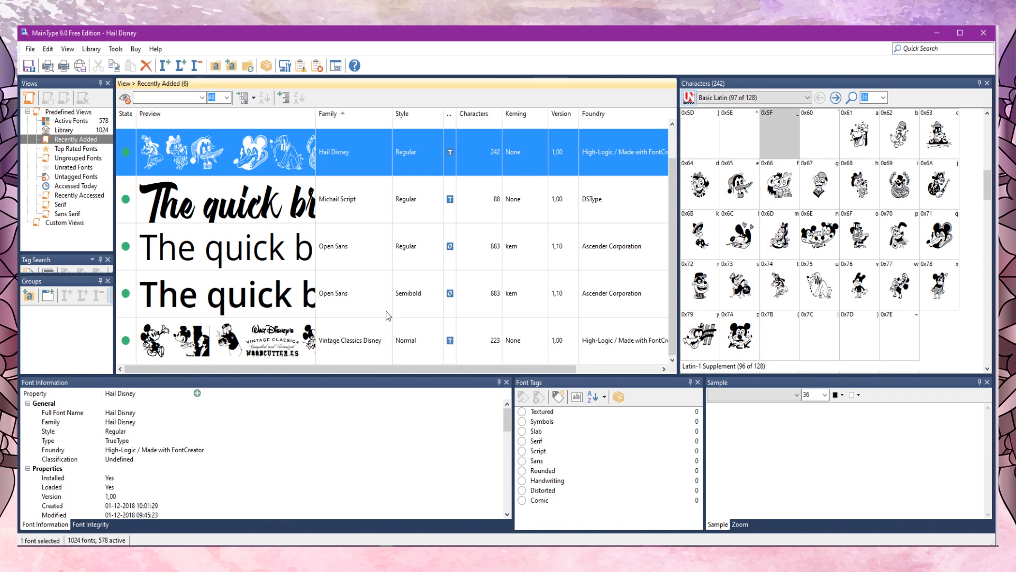
scroll(675, 194, up, 1)
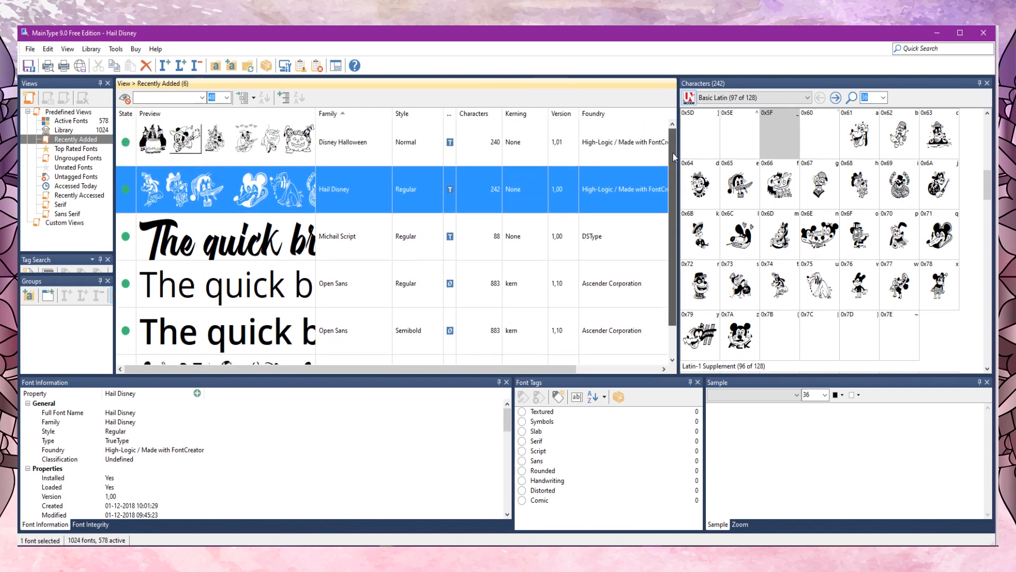
ctrl+click(341, 142)
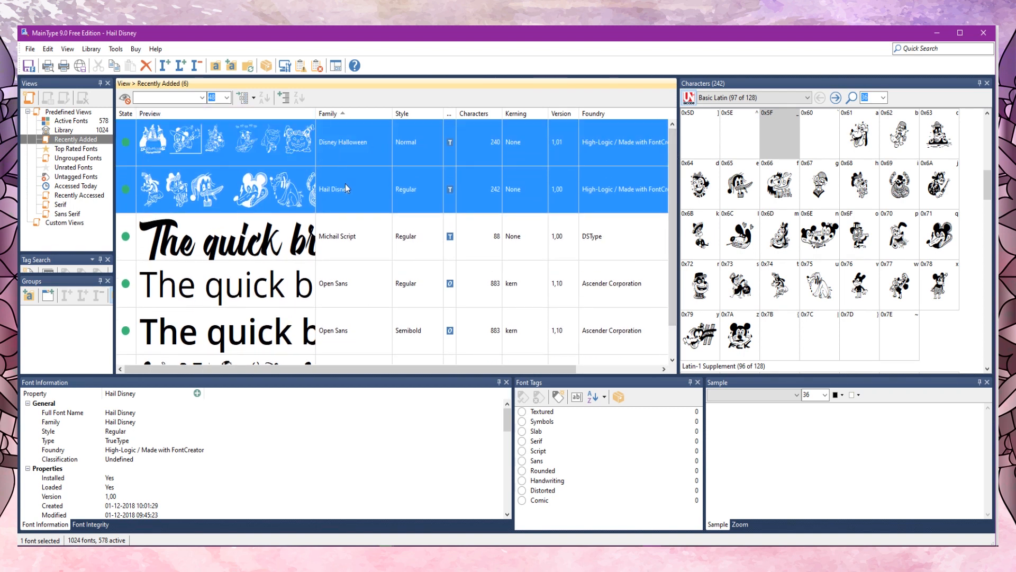
click(347, 199)
click(351, 147)
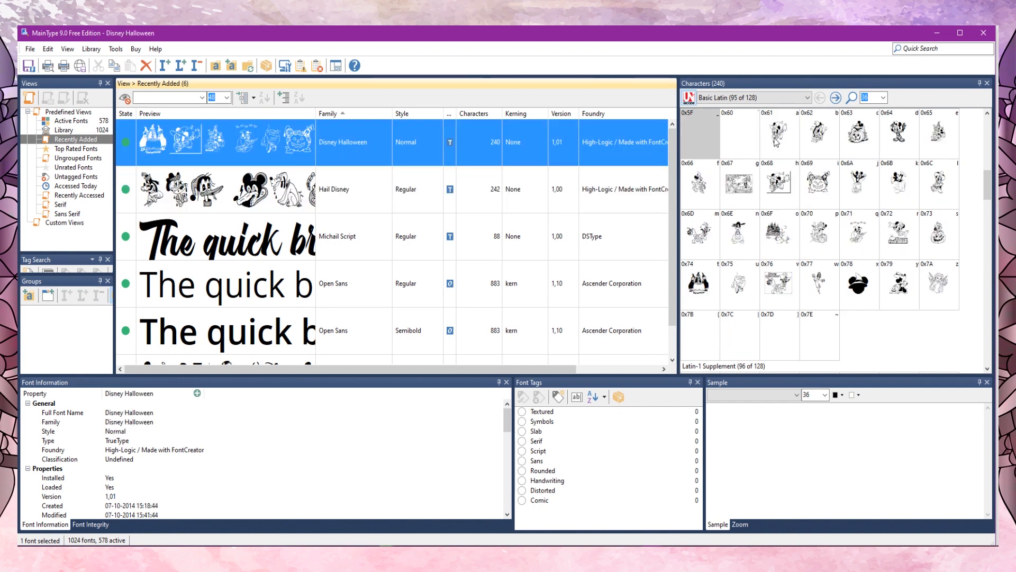
Set the character grid's font size to 48 and look through the Disney Halloween characters
click(852, 98)
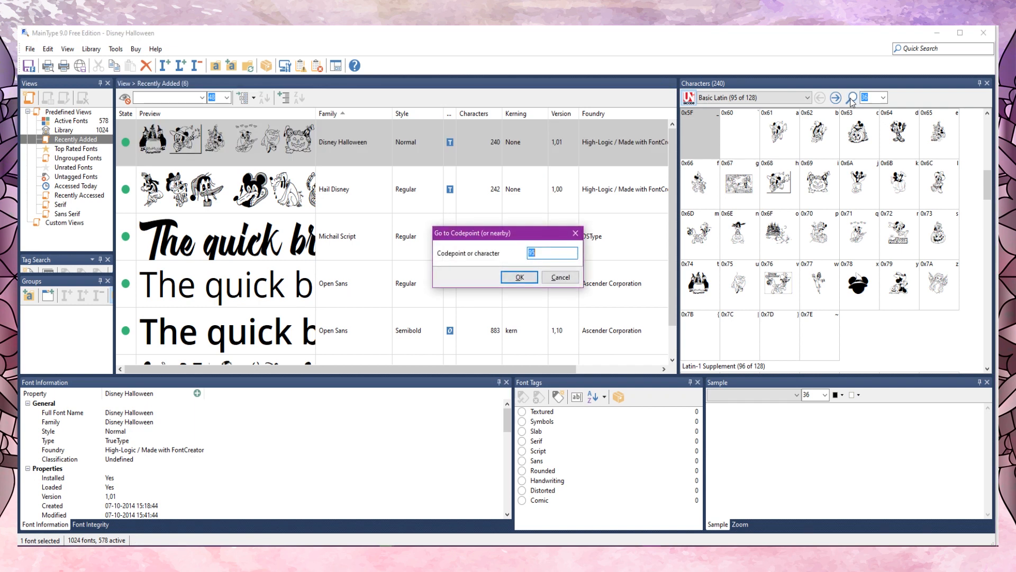
click(562, 282)
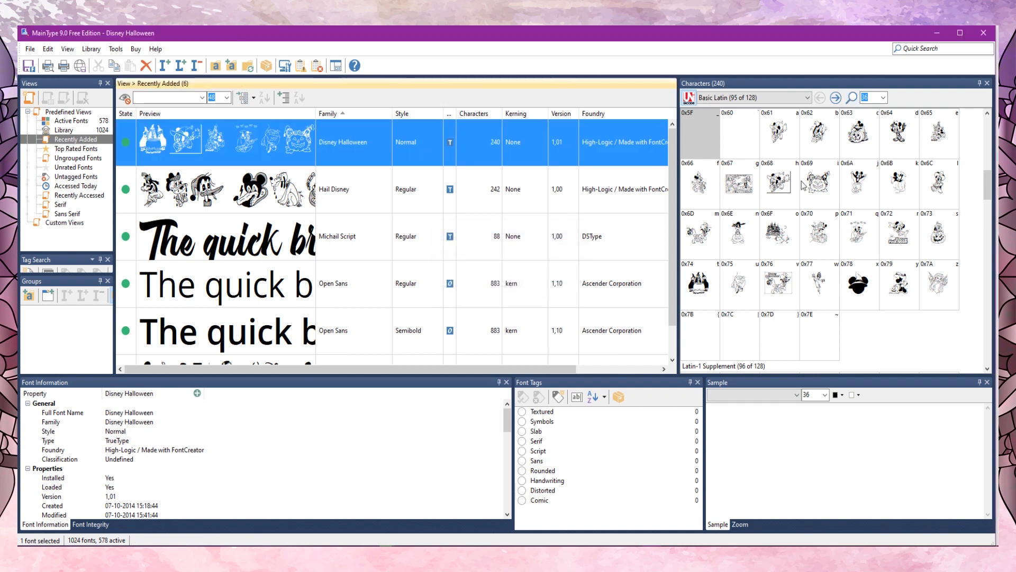
click(883, 98)
click(873, 240)
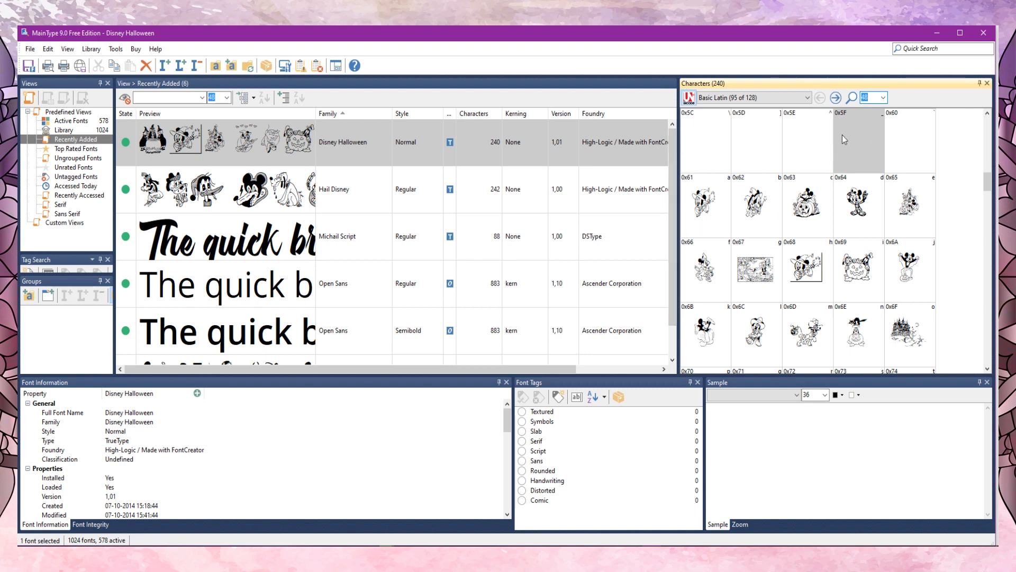
scroll(906, 299, down, 3)
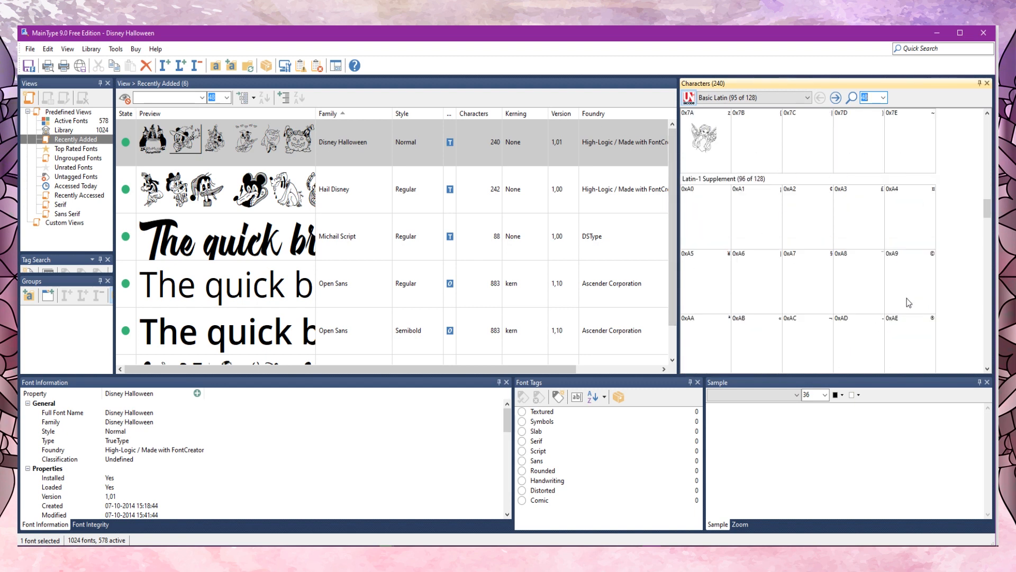
scroll(910, 303, down, 10)
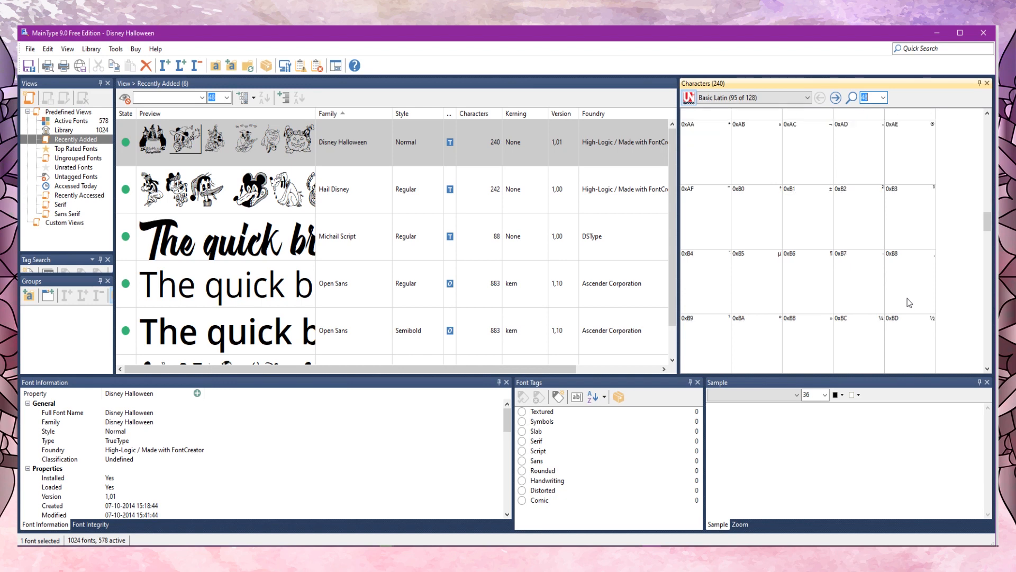
scroll(910, 303, up, 10)
scroll(930, 207, up, 3)
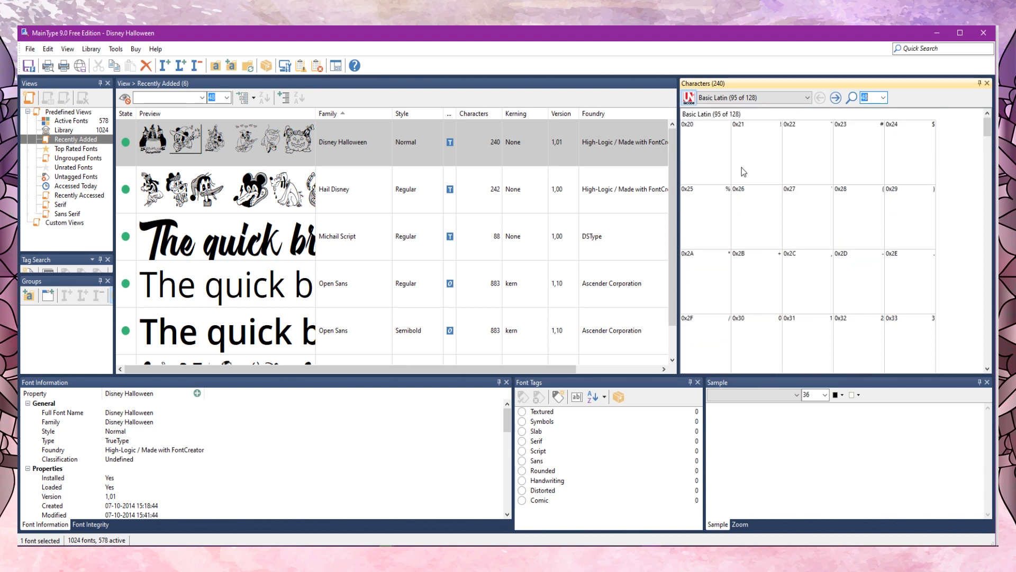
click(807, 98)
click(807, 98)
click(851, 97)
click(558, 275)
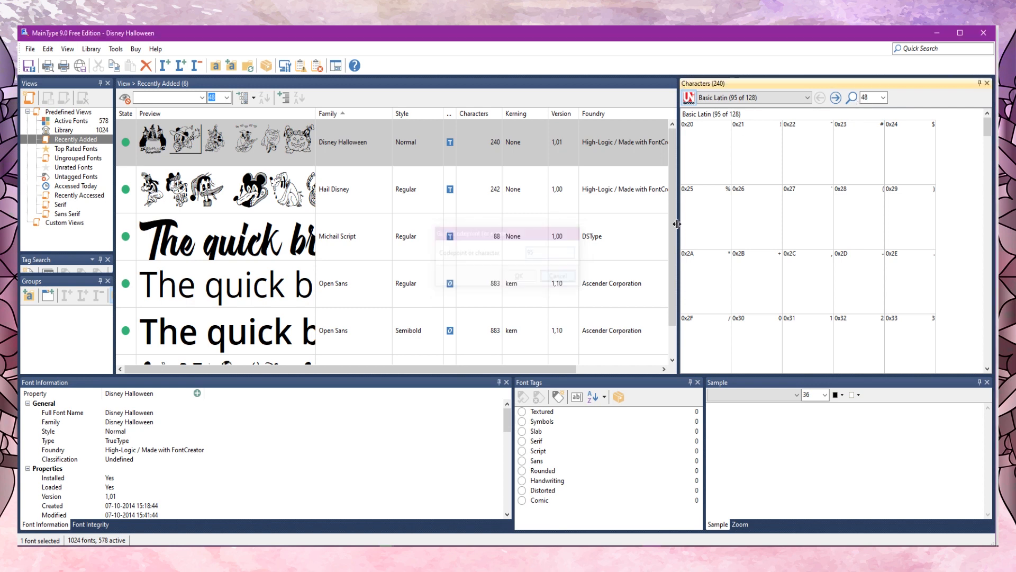
Set the character grid's font size to 26 and look through all Disney Halloween character blocks
click(883, 97)
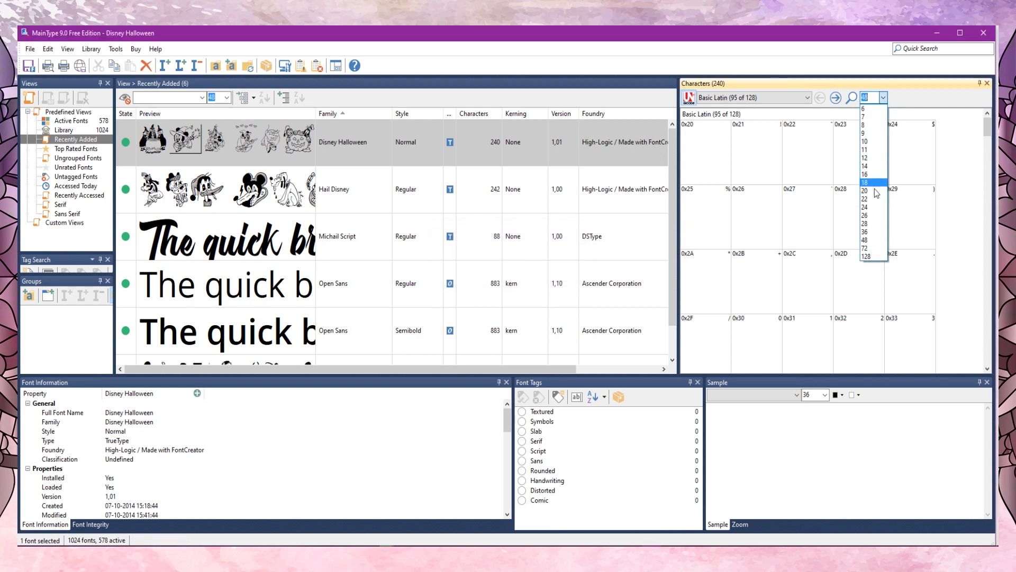
click(878, 216)
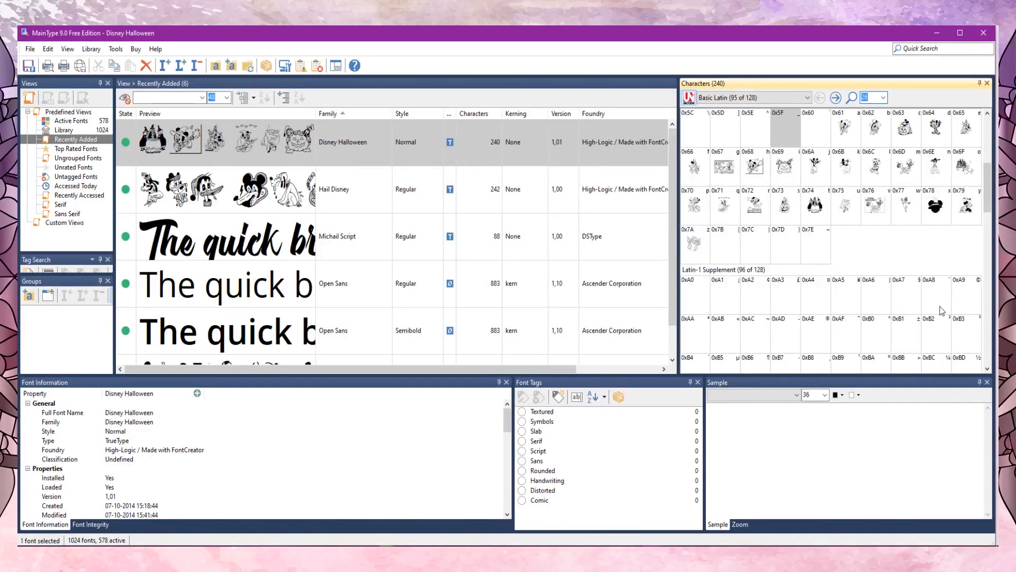
scroll(940, 309, down, 15)
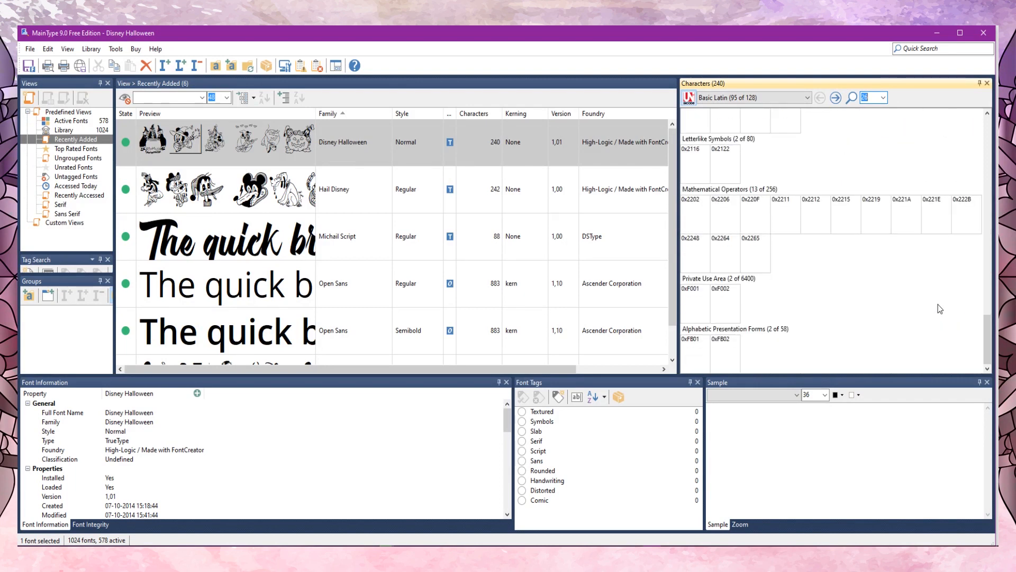
scroll(932, 264, up, 12)
scroll(926, 223, up, 5)
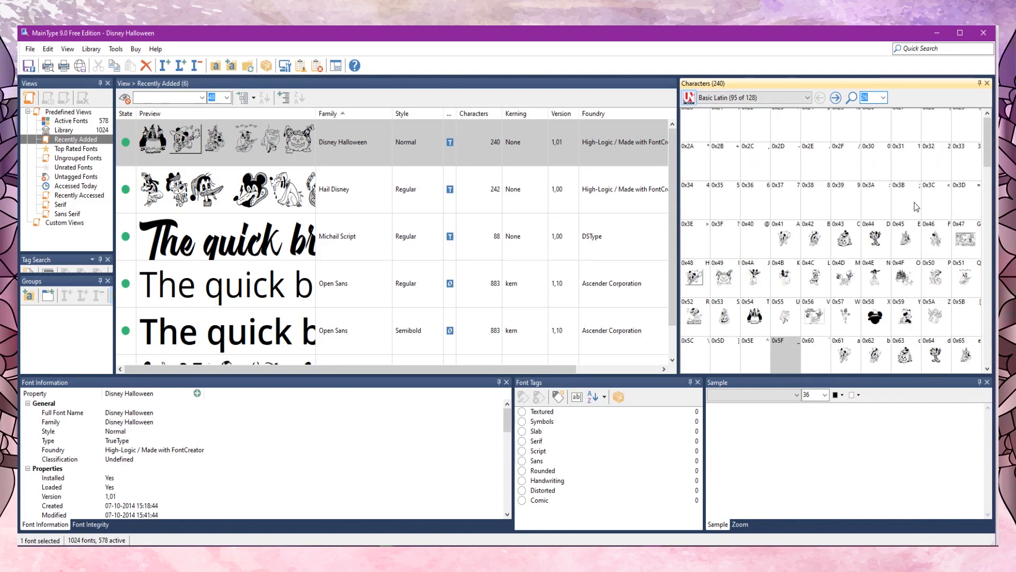
Enter "abcdefghijklmnopqrstuvwz" as the sample text to preview the Disney Halloween dingbats
click(831, 461)
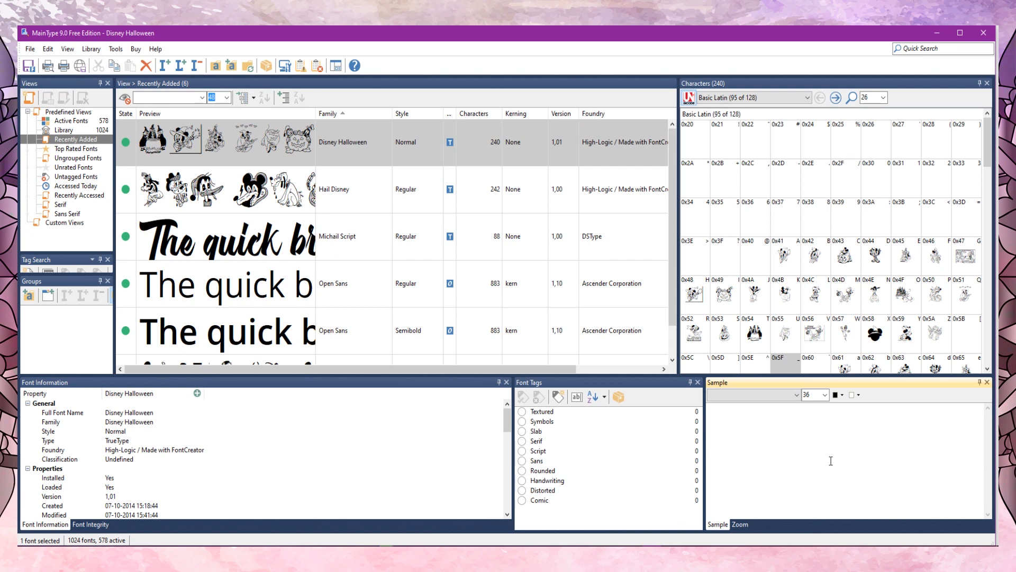
text(abcdef)
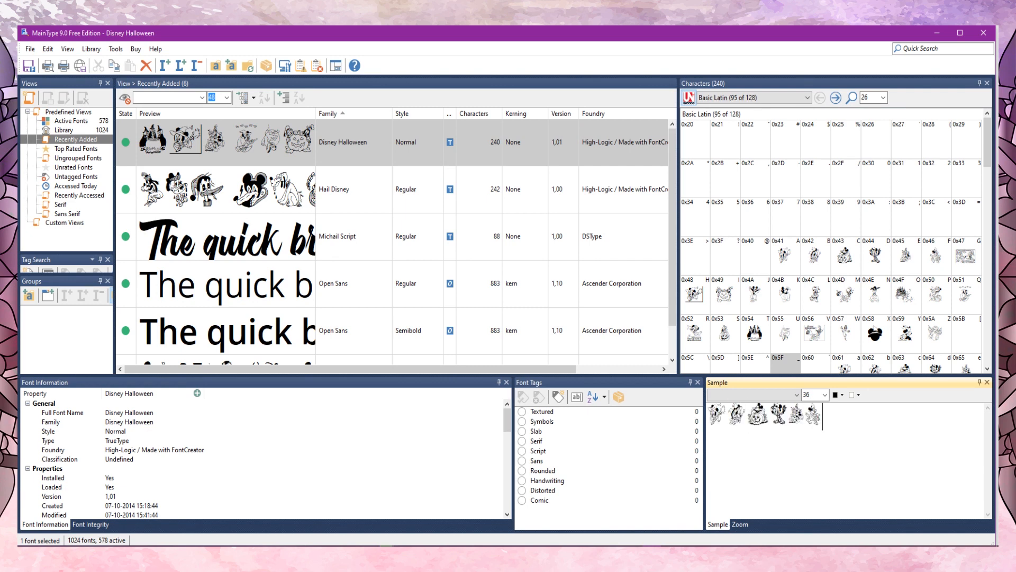
text(ghijk)
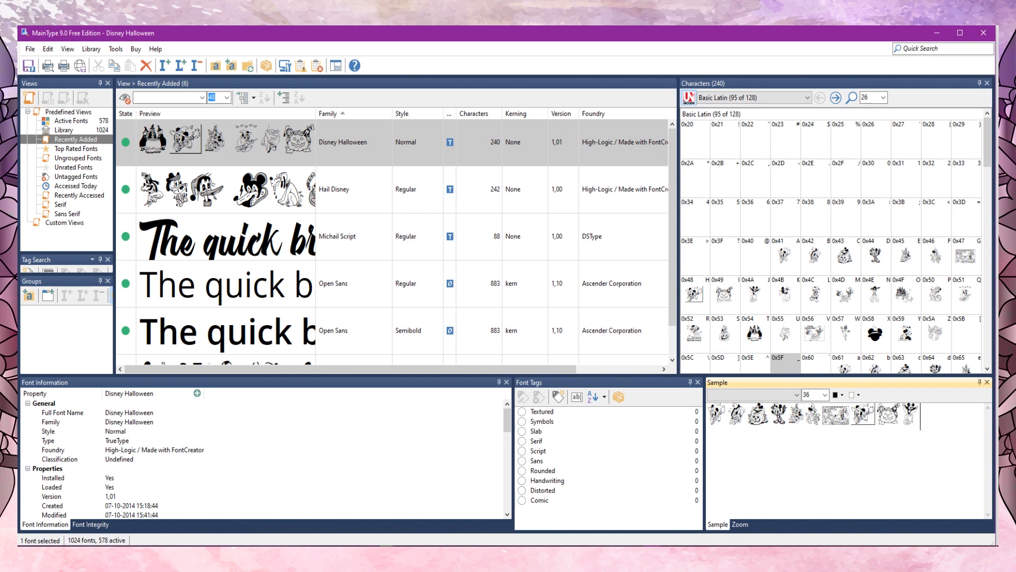
text(lm)
text(OPQR)
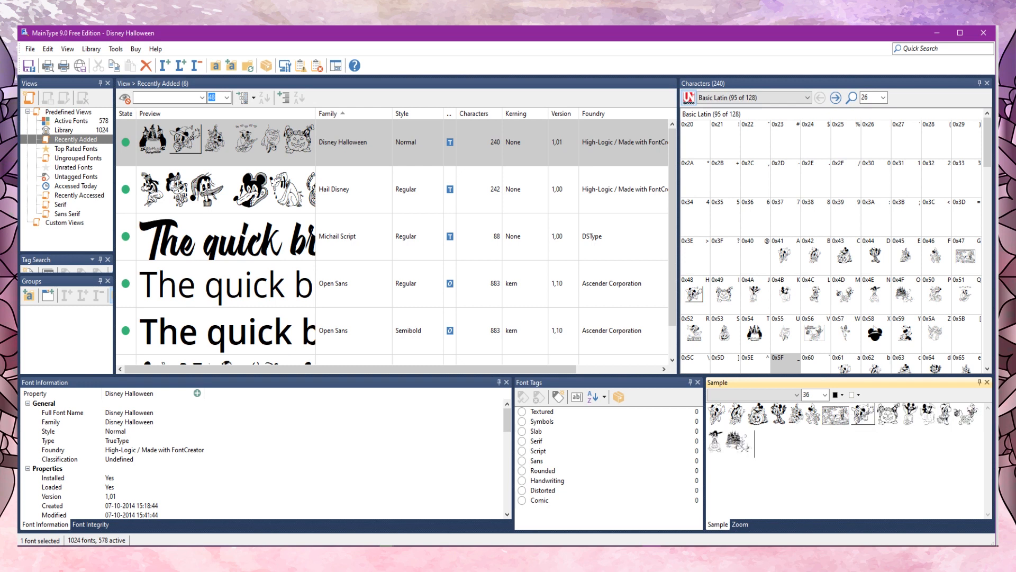
text(STUV)
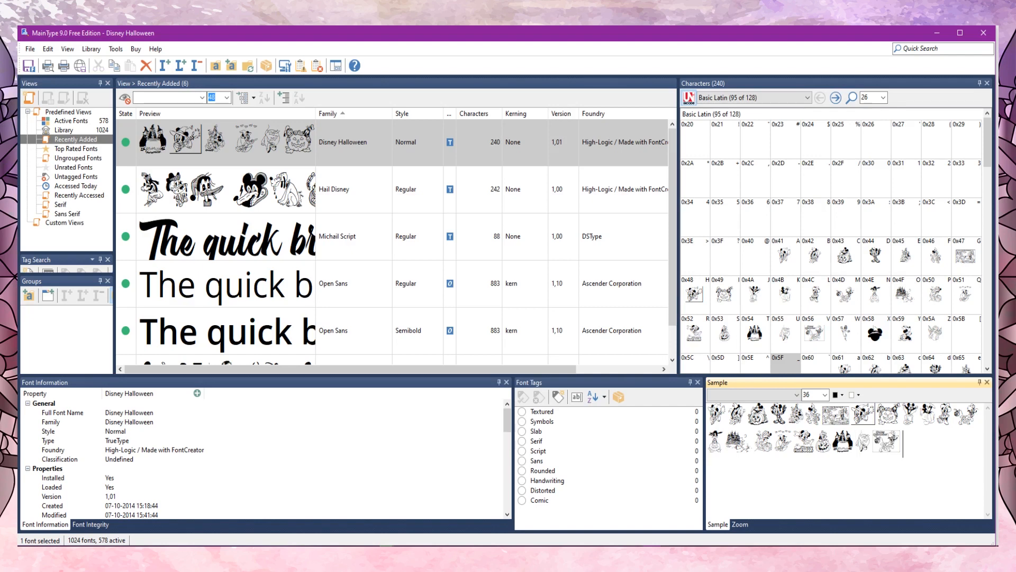
text(WX)
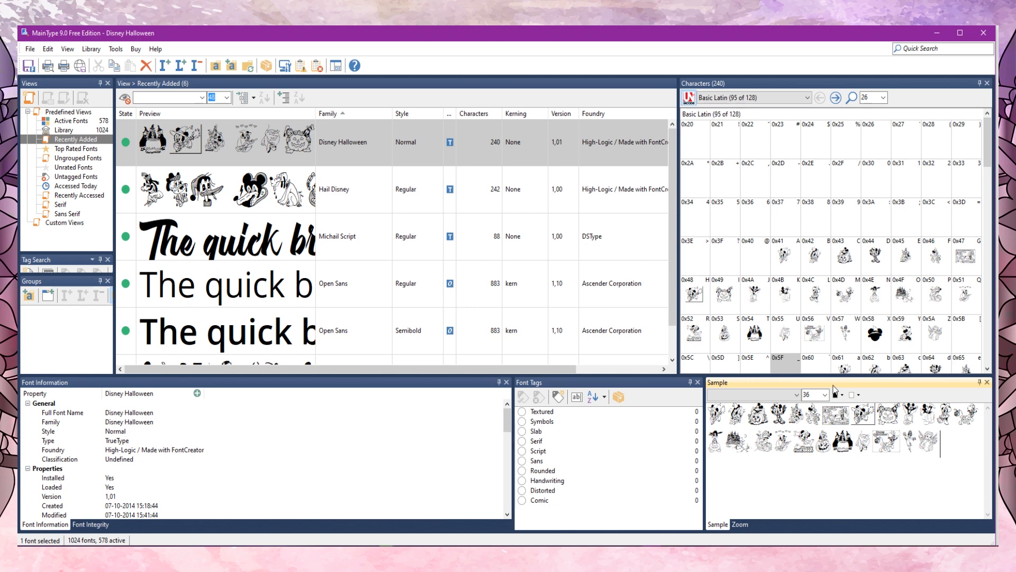
Detach the Sample preview as a floating window and enlarge it to cover most of the workspace
drag(835, 385, 367, 69)
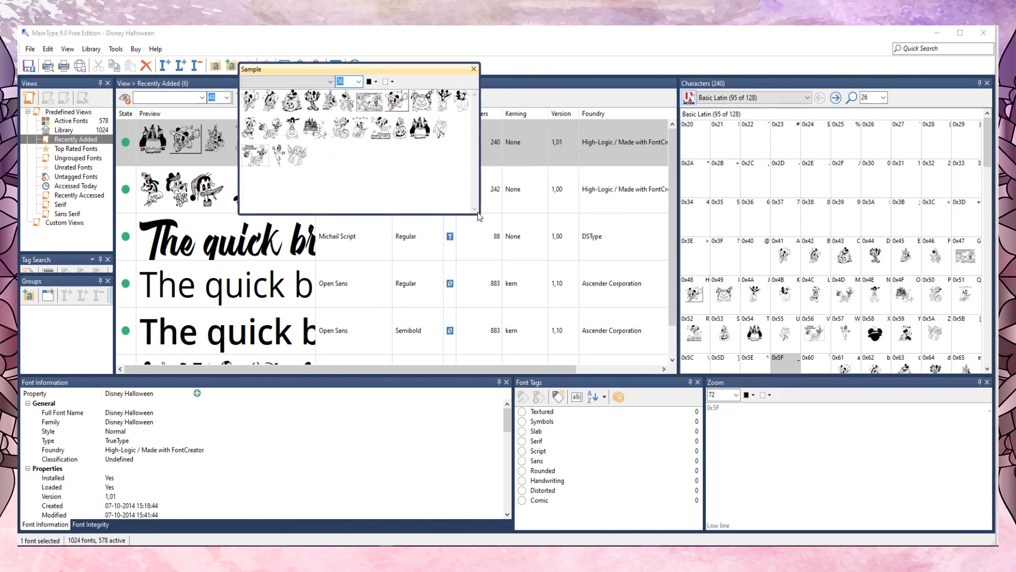
drag(478, 215, 479, 512)
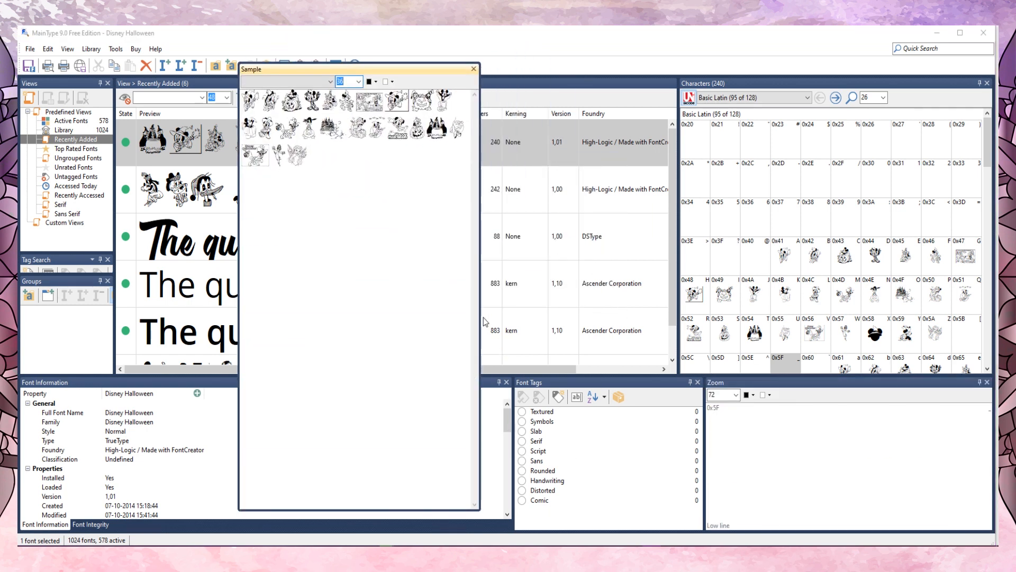
drag(481, 316, 859, 316)
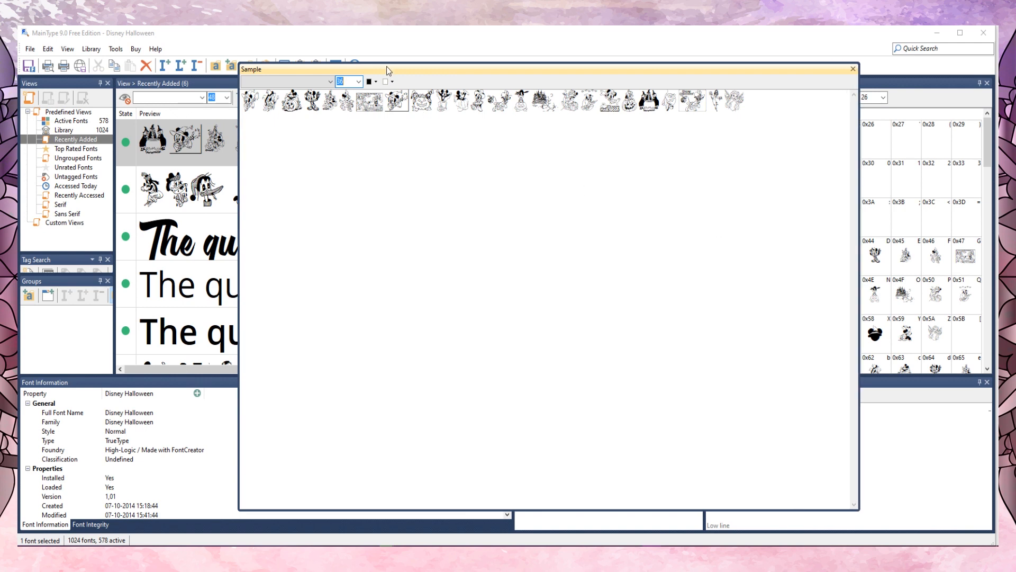
Set the sample text's font size to 128 and compare the same letters in Open Sans and Disney Halloween
click(359, 81)
click(350, 240)
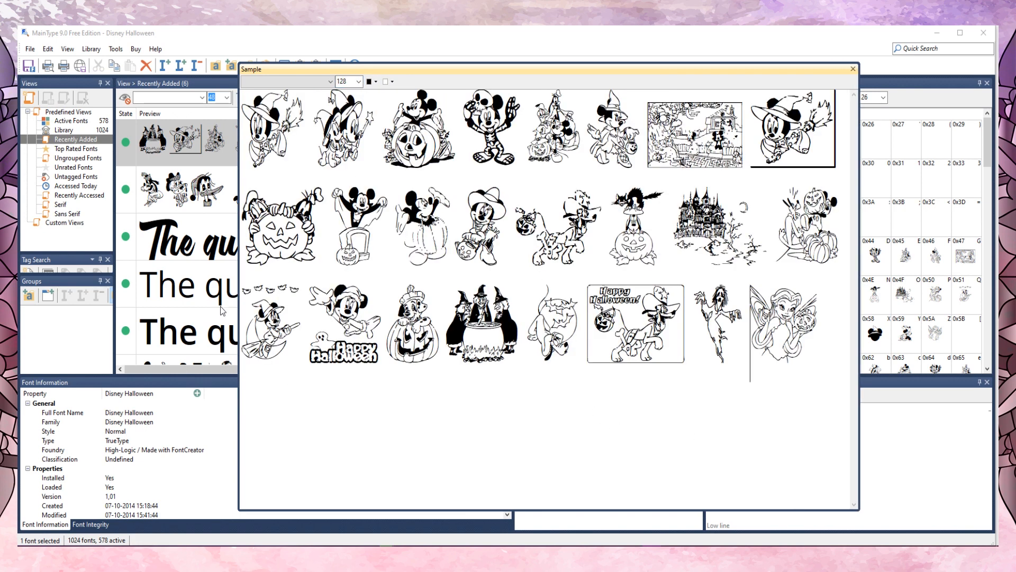
click(236, 283)
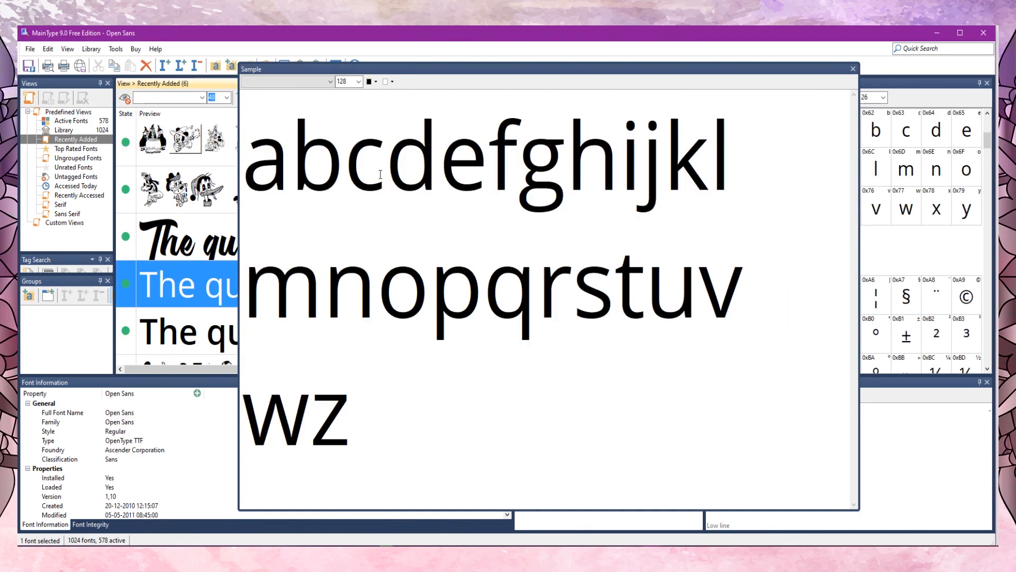
click(190, 130)
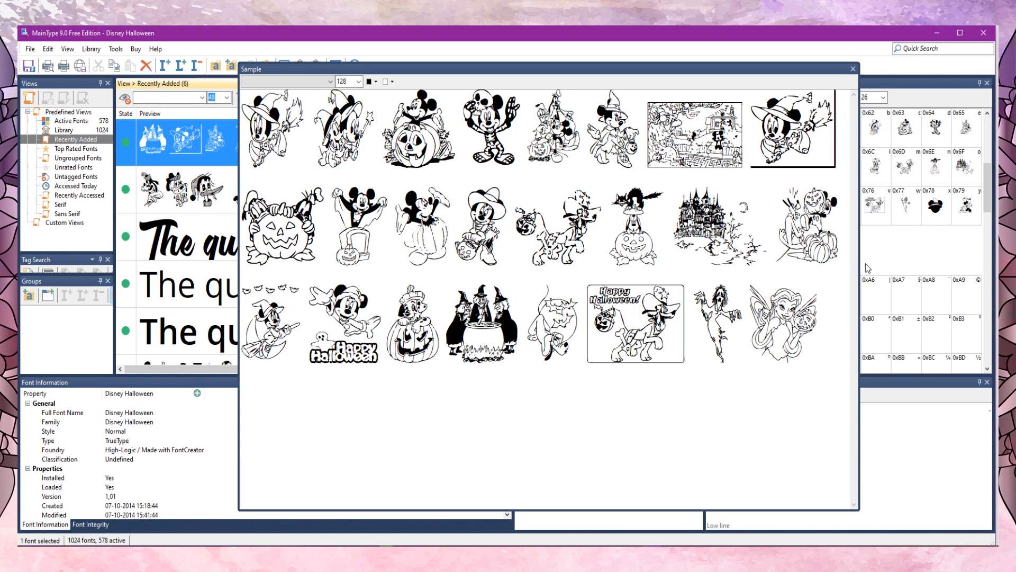
Widen the floating Sample window, try "ab" on a new line of the sample text and delete it, then highlight the sixth dingbat
drag(857, 281, 930, 288)
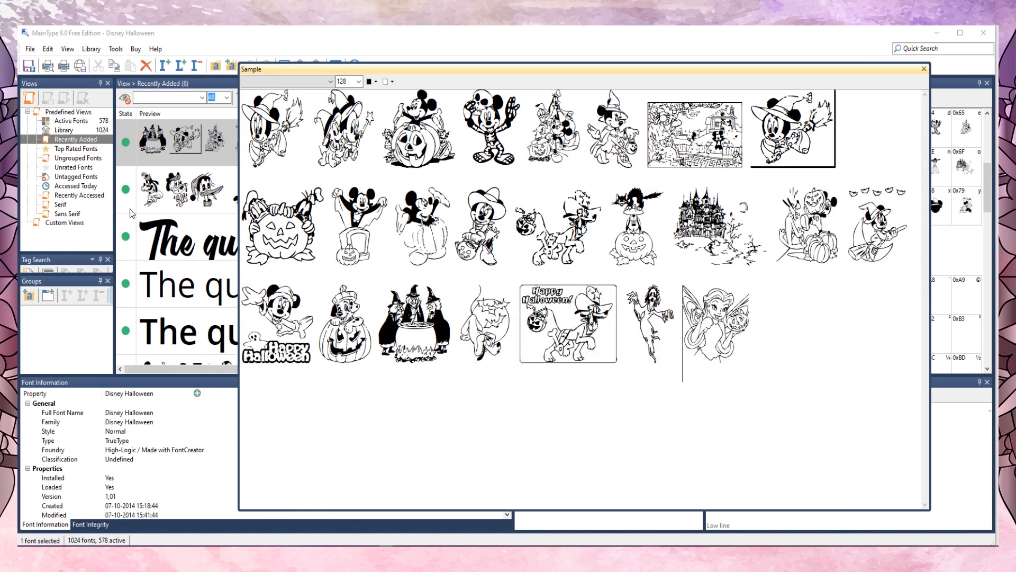
click(811, 342)
key(Return)
text(ab)
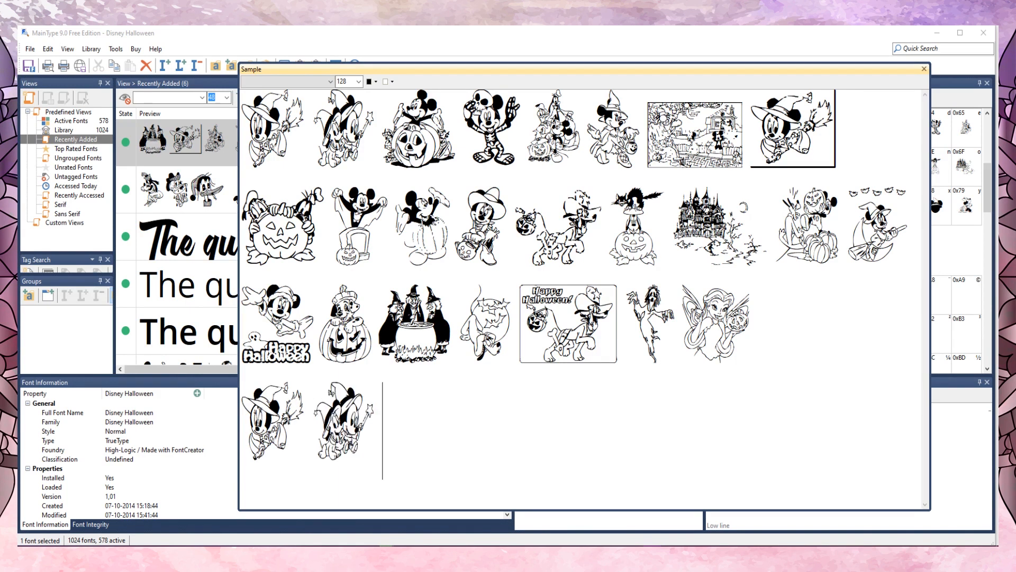
key(BackSpace)
key(BackSpace)
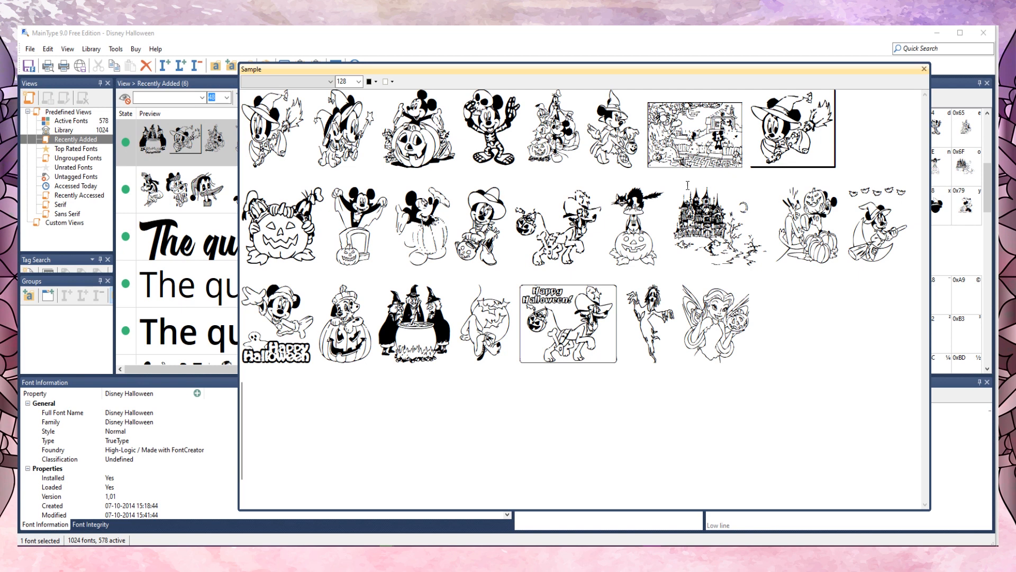
drag(589, 139, 644, 139)
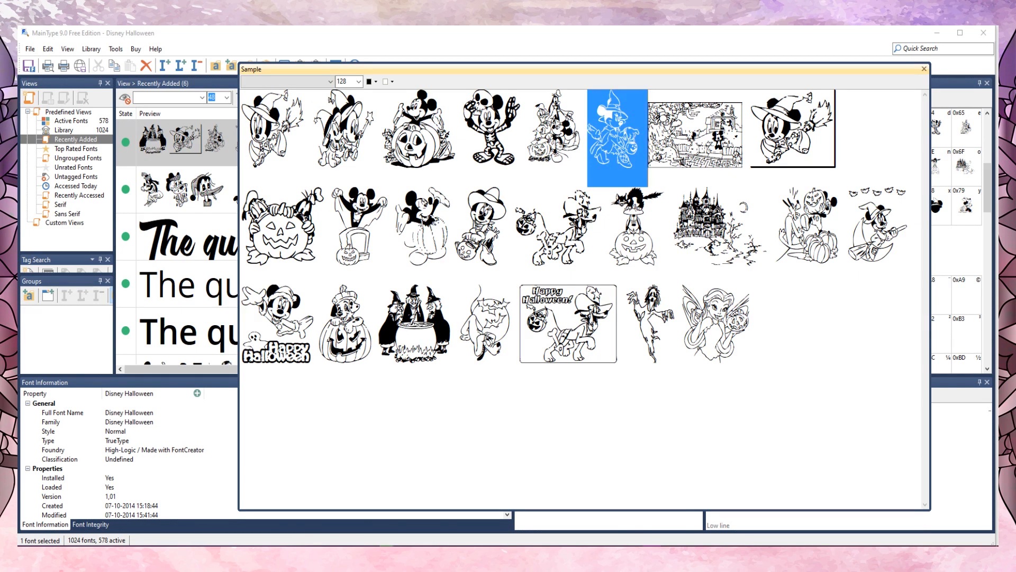
click(610, 130)
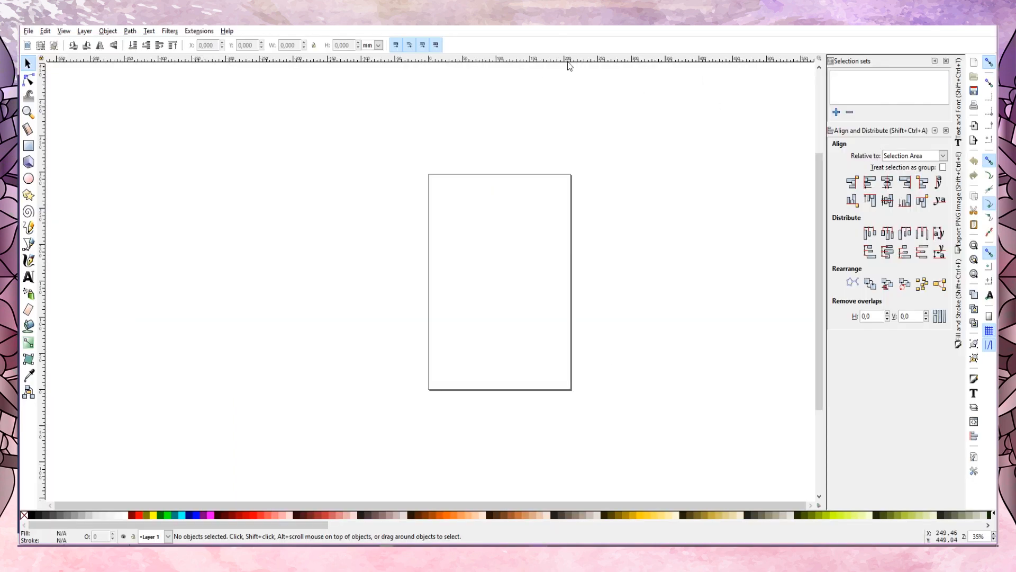
Switch to Inkscape, add the letter "f" as text on the page and enlarge it to about 135 × 278 mm
click(30, 279)
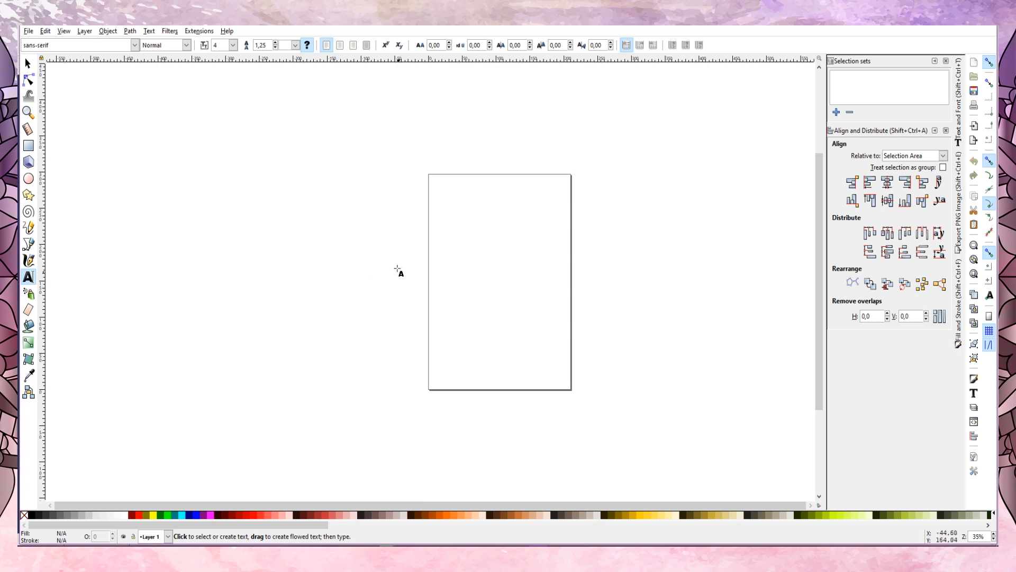
click(451, 262)
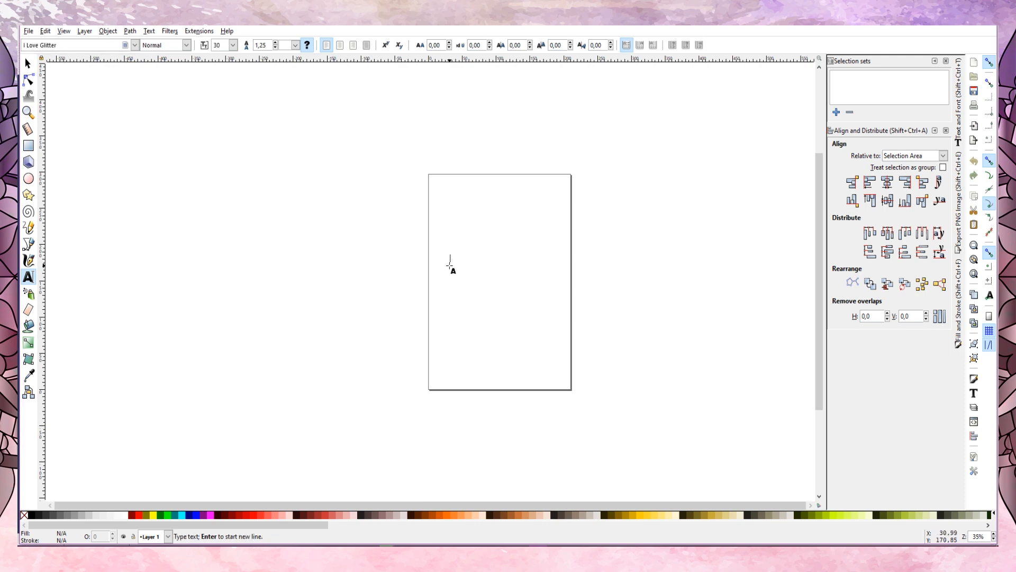
text(g)
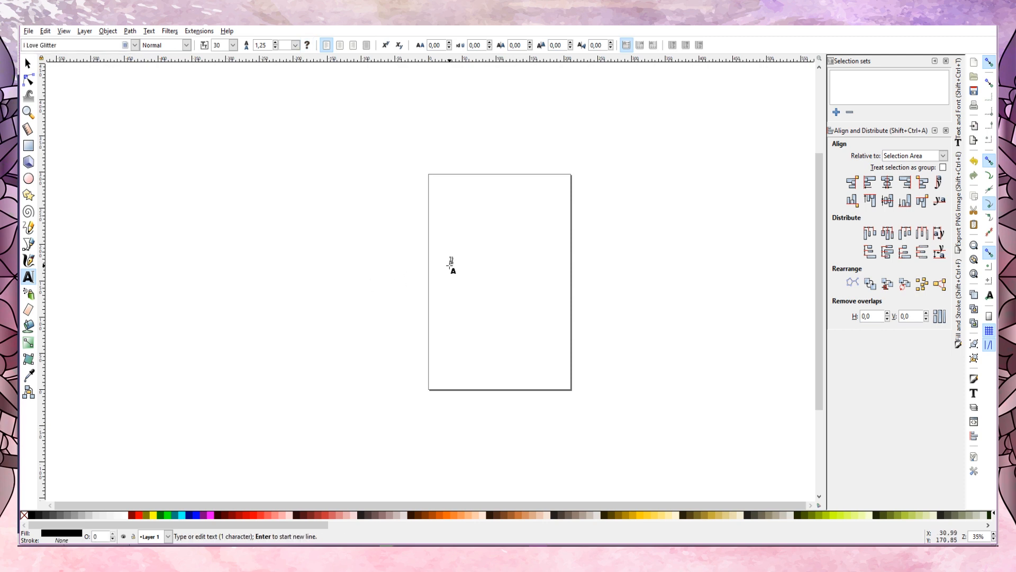
click(28, 64)
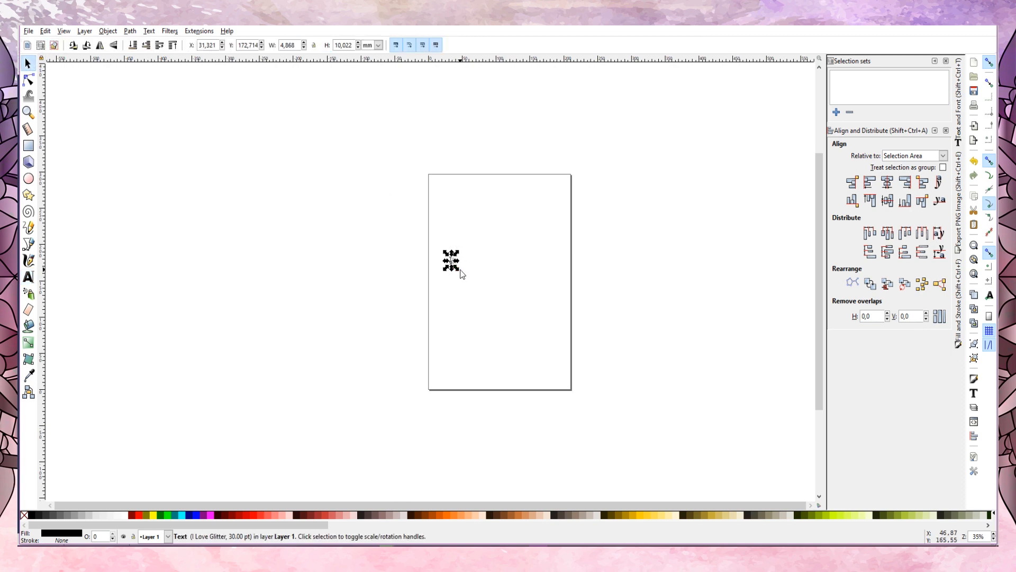
drag(461, 273, 574, 408)
drag(477, 324, 460, 239)
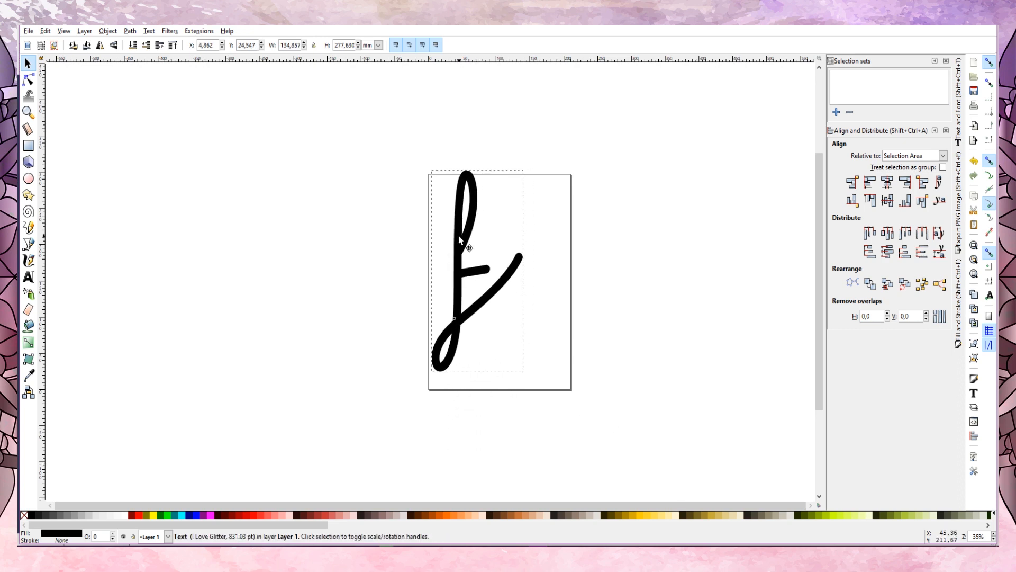
Look through the available font families for the Disney Halloween font to use on the letter
click(27, 280)
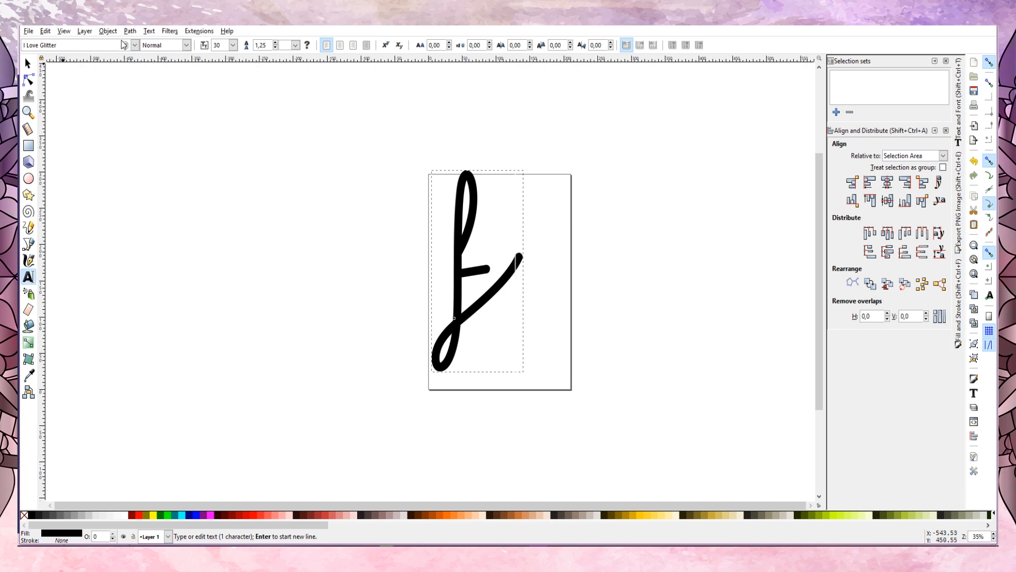
click(135, 46)
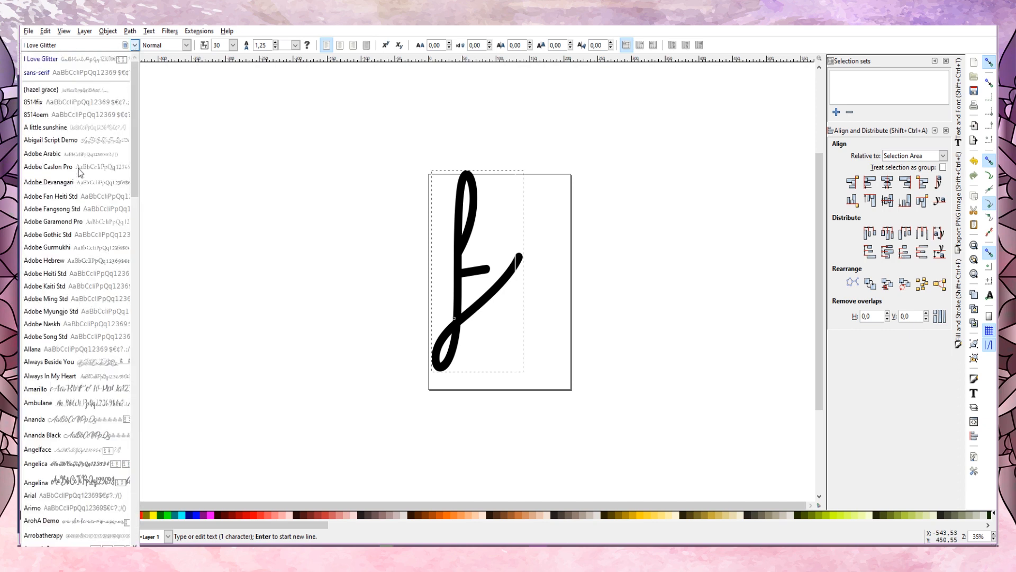
scroll(79, 170, down, 10)
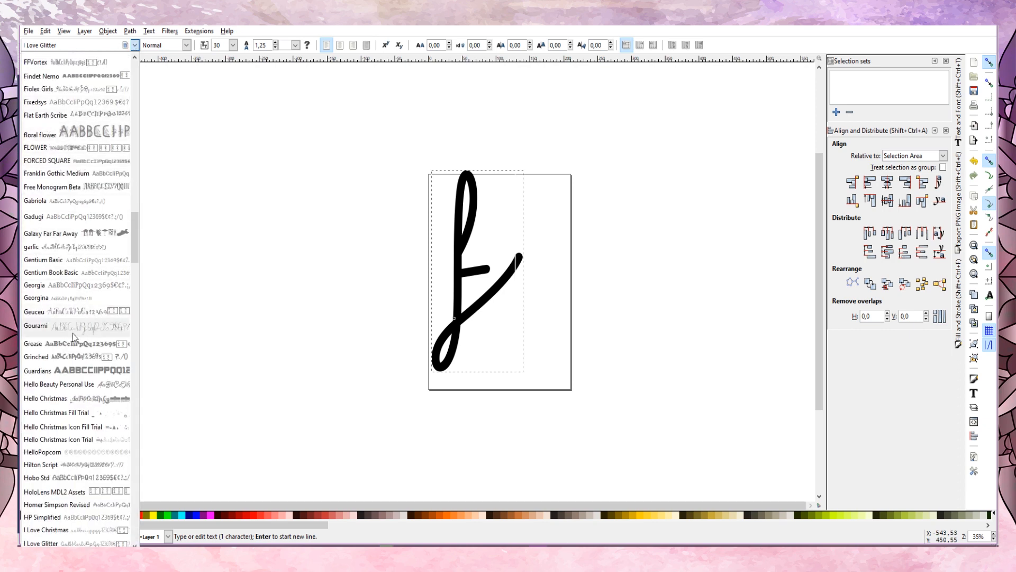
scroll(53, 239, up, 5)
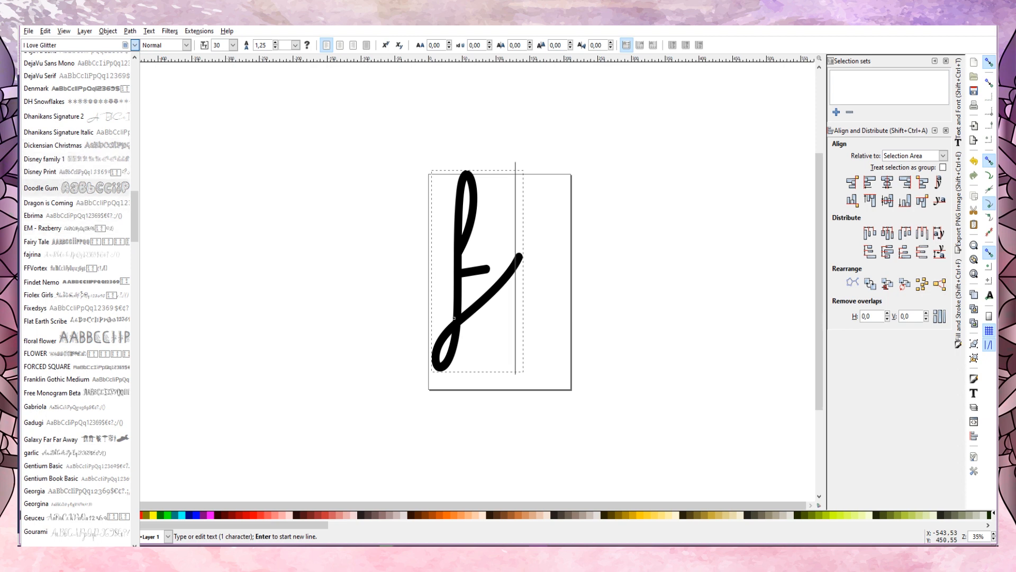
click(791, 244)
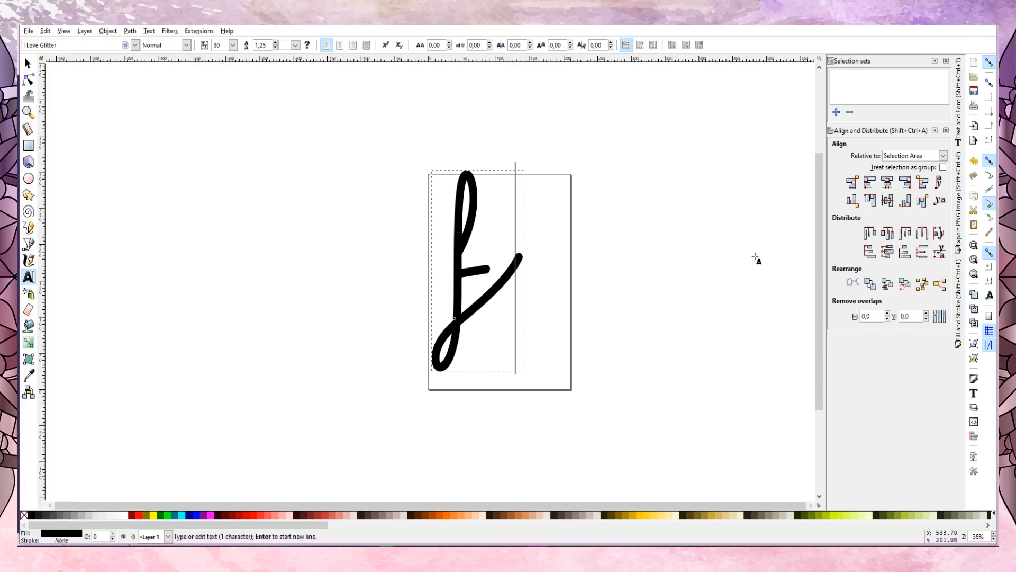
key(Escape)
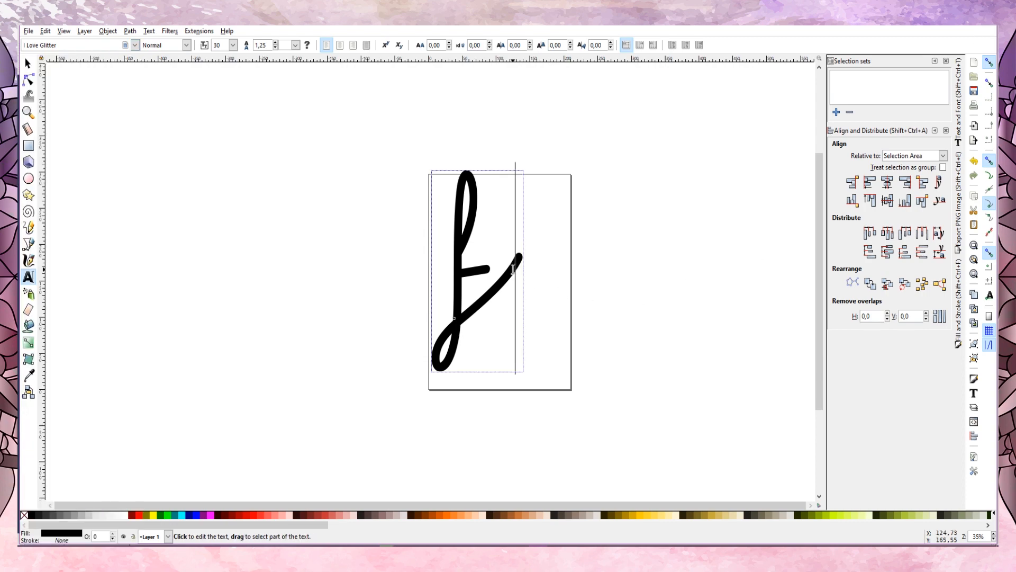
Restart Inkscape without saving the drawing, and resize its window to fill the screen area
click(983, 31)
click(392, 323)
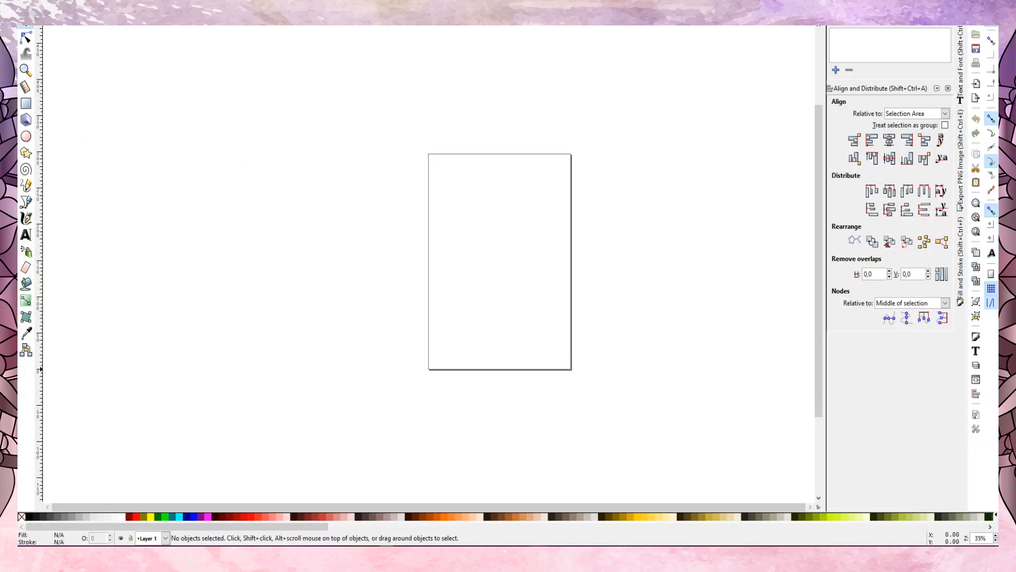
key(super+Down)
drag(374, 87, 250, 27)
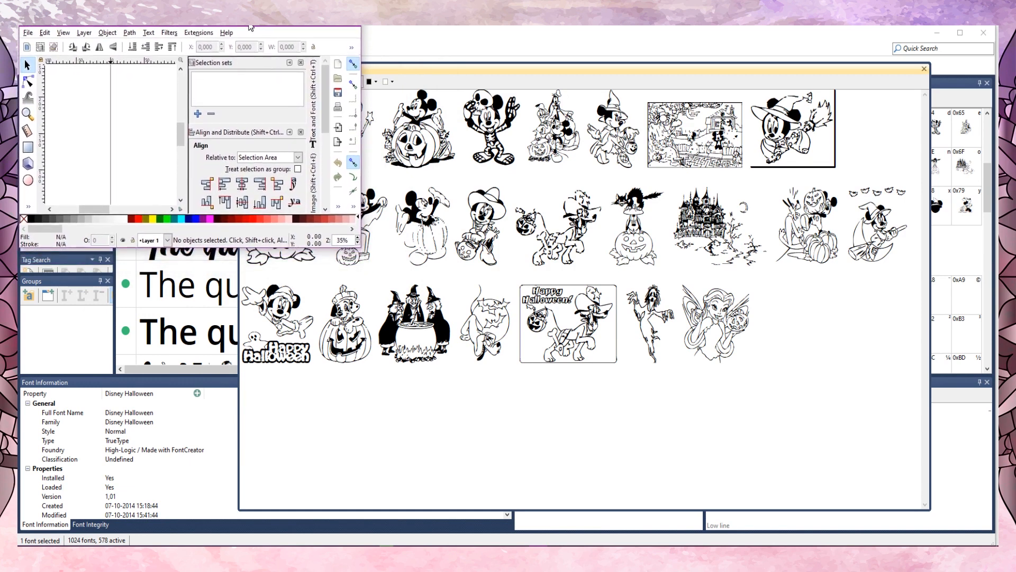
drag(361, 85, 998, 112)
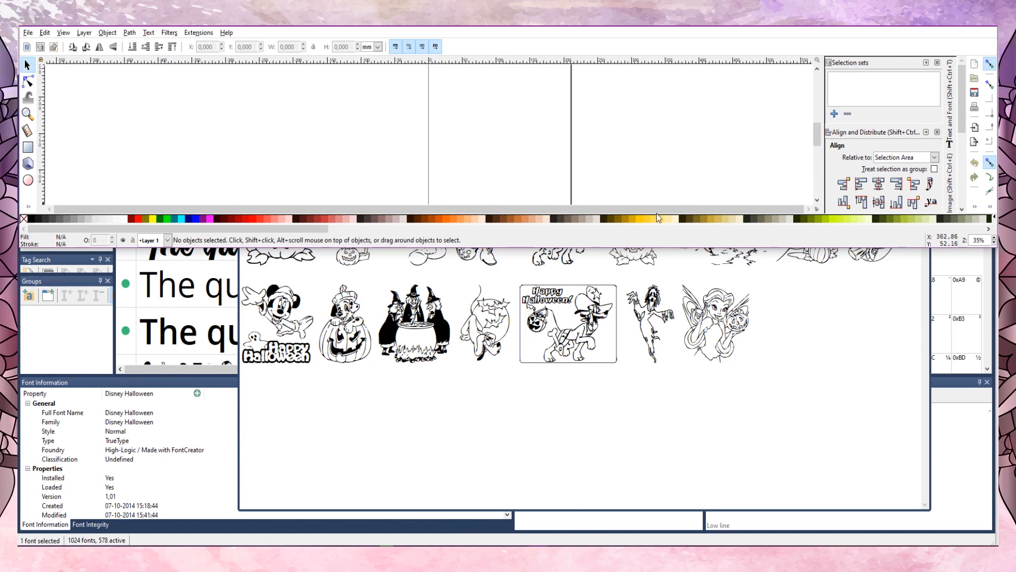
drag(525, 249, 493, 543)
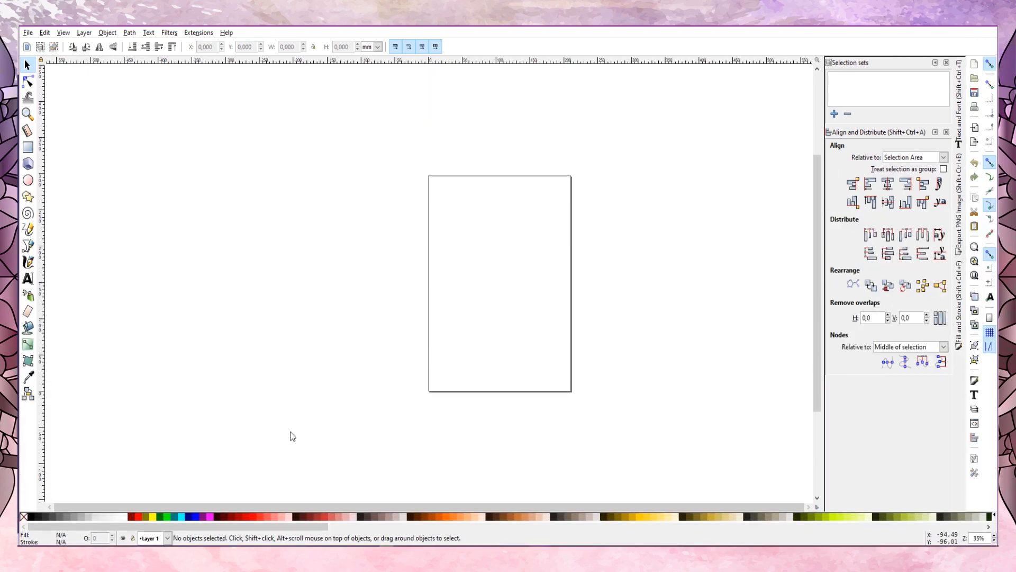
Add the letter "f" as text near the middle of the new page and enlarge it to nearly the page height
click(28, 278)
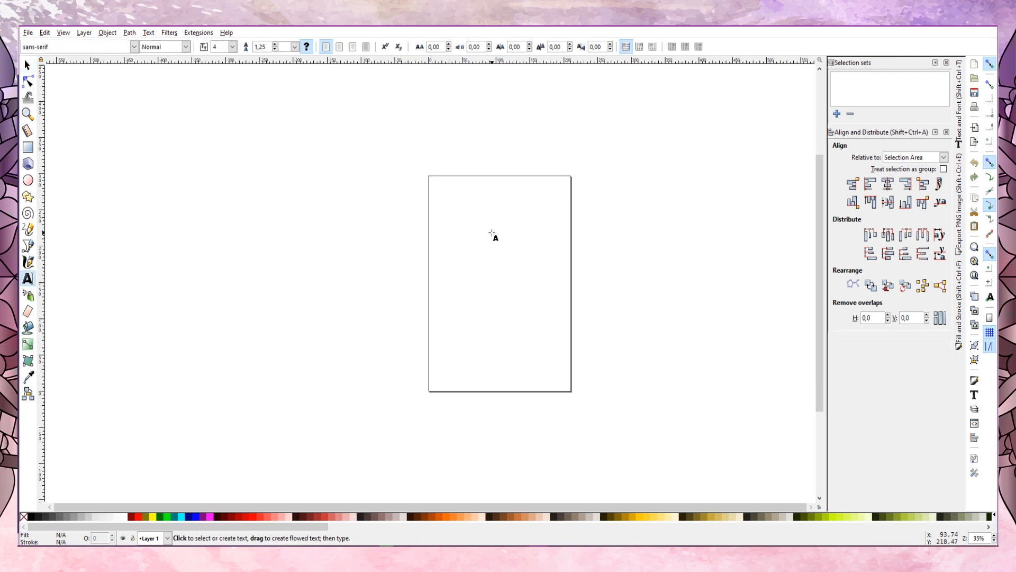
click(493, 260)
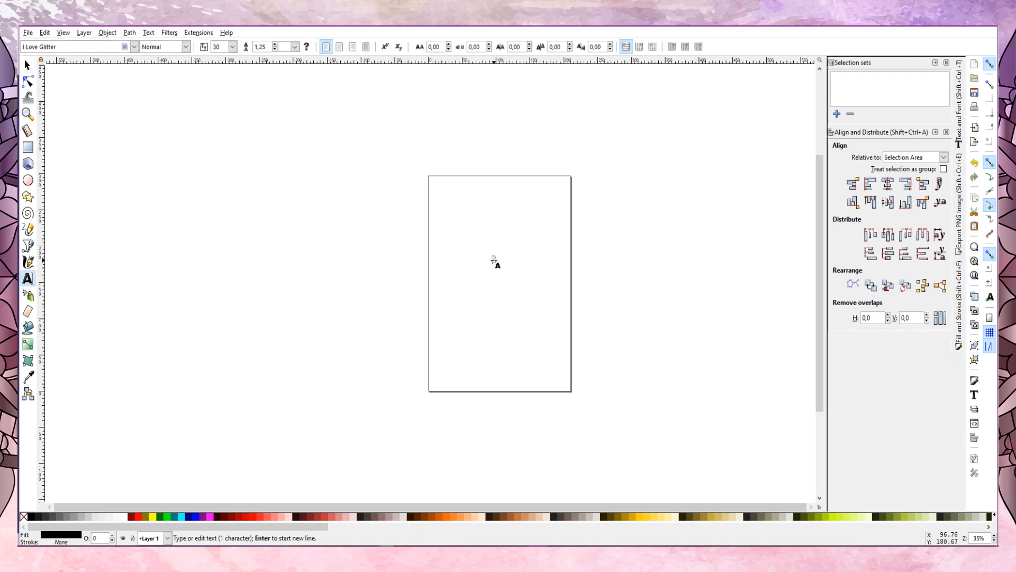
click(30, 67)
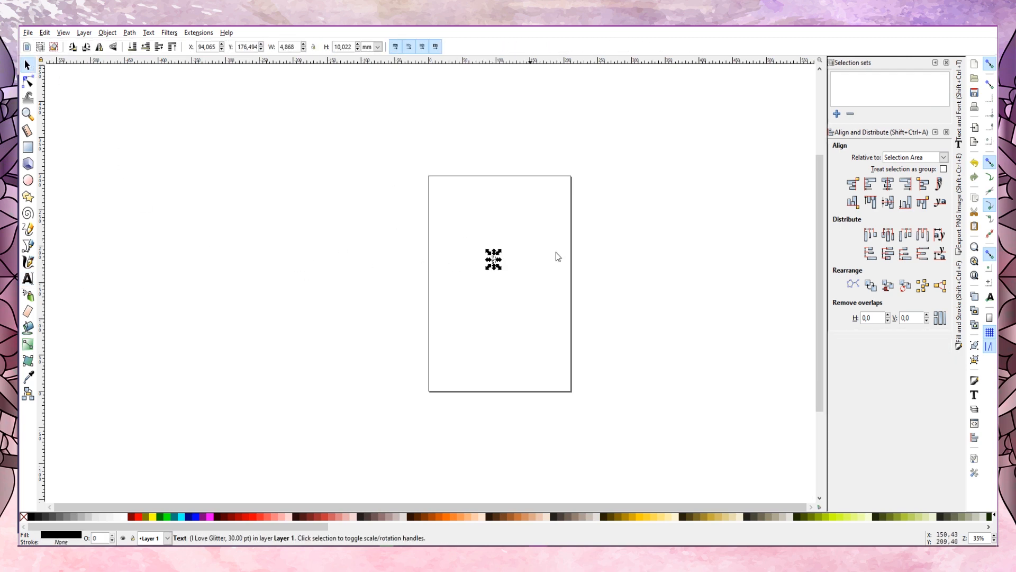
drag(498, 266, 655, 437)
drag(514, 335, 470, 274)
Check the font family list again for the Disney Halloween font for the enlarged letter
click(29, 279)
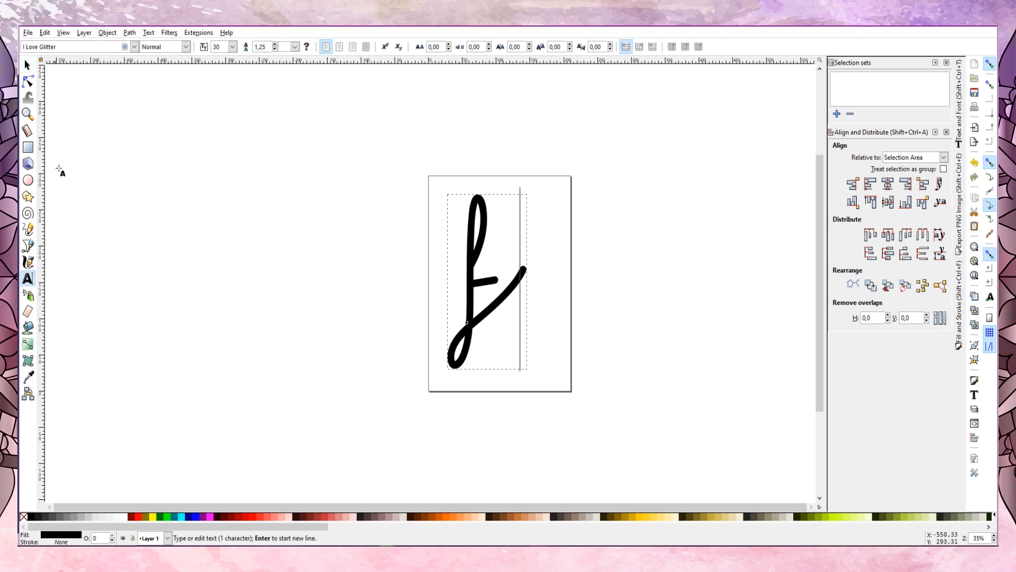
click(136, 50)
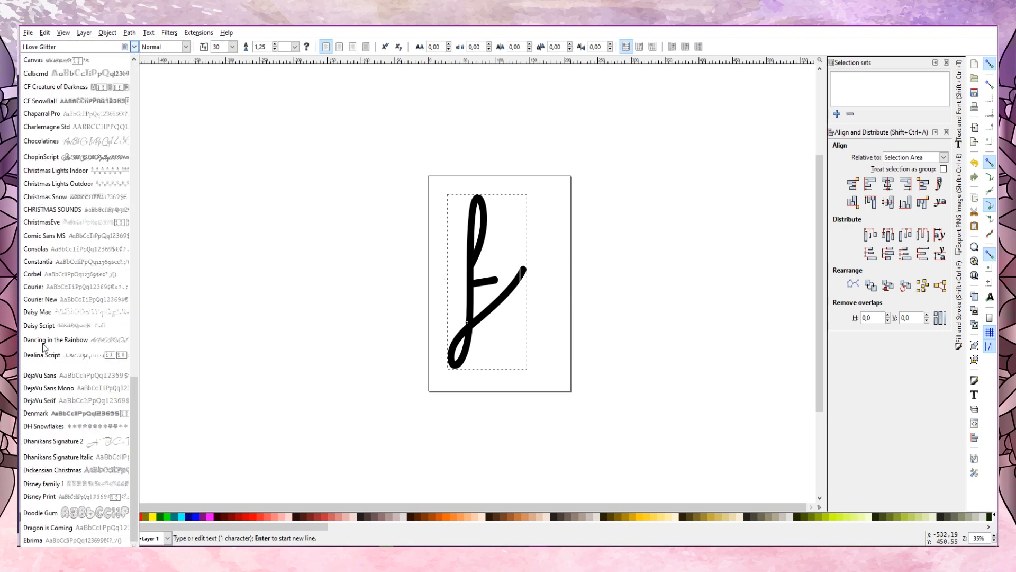
scroll(44, 348, down, 10)
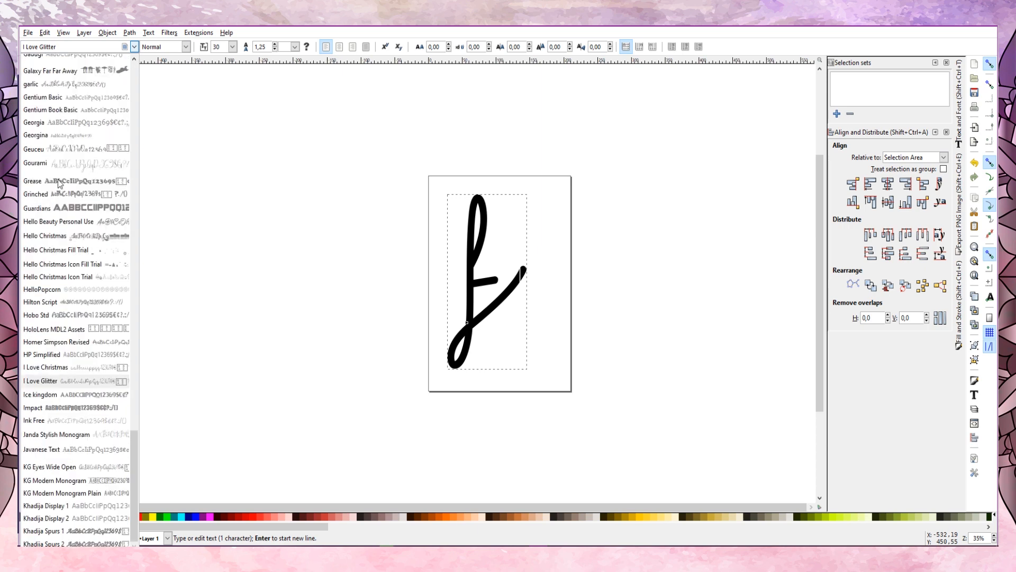
scroll(59, 182, down, 5)
click(75, 49)
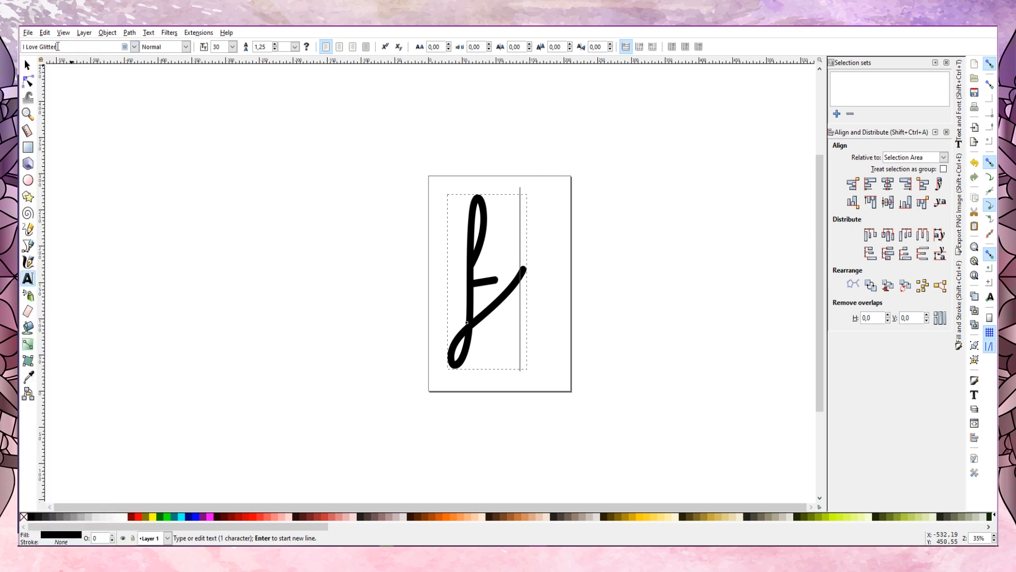
Search the font families for names beginning with "di", "ha" and "h"
triple_click(57, 47)
text(d)
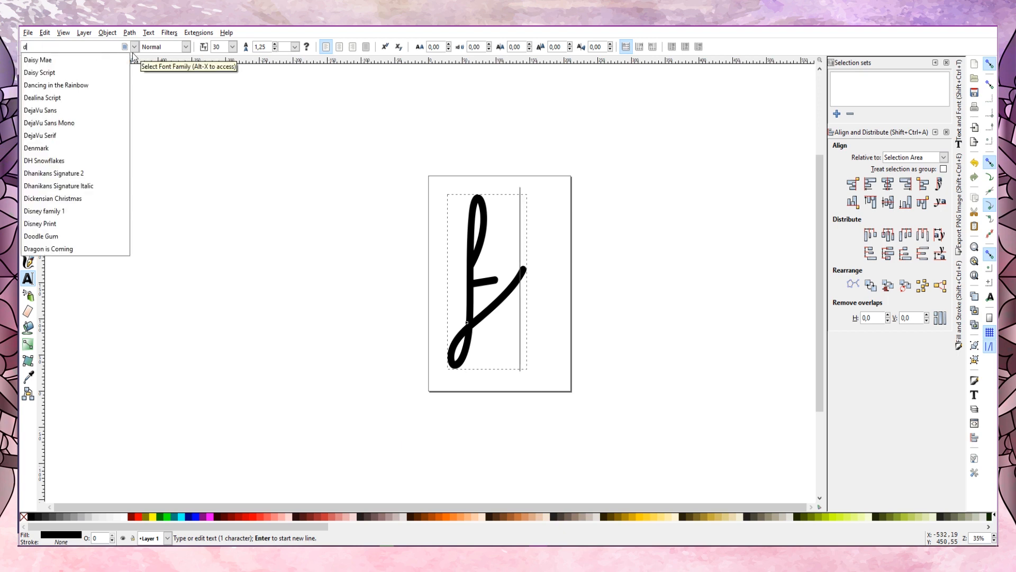
text(i)
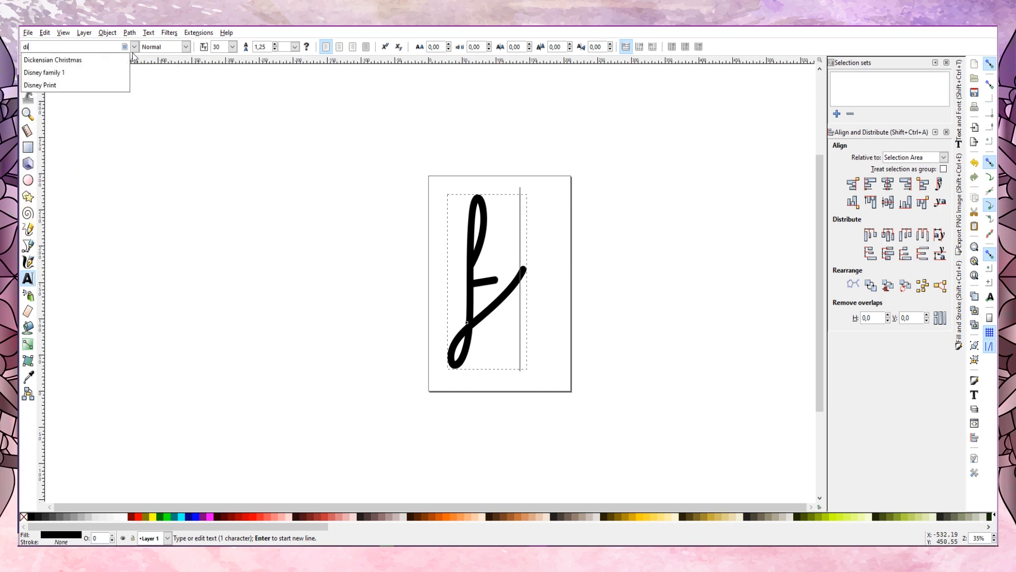
key(BackSpace)
key(BackSpace)
text(ha)
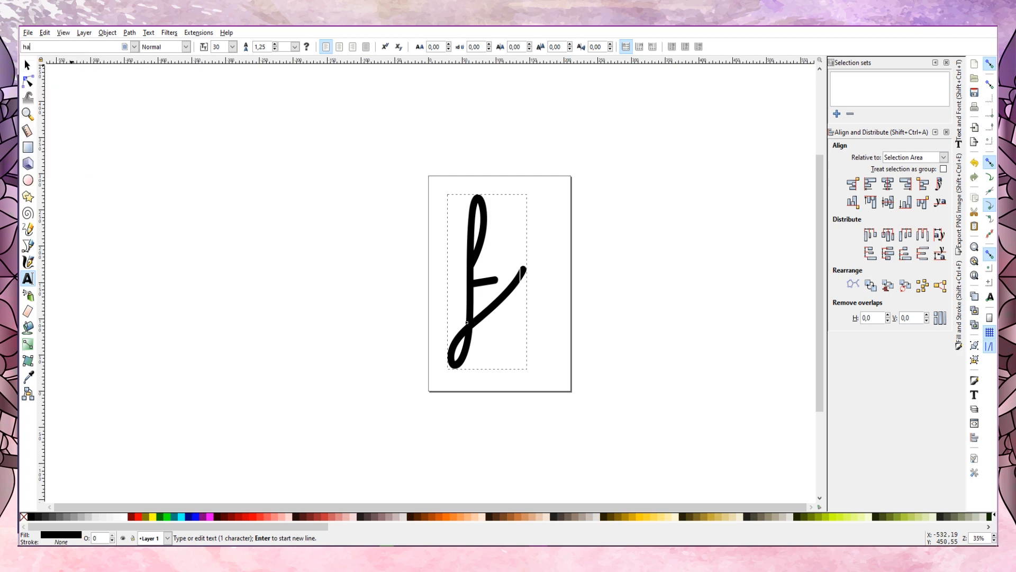
key(BackSpace)
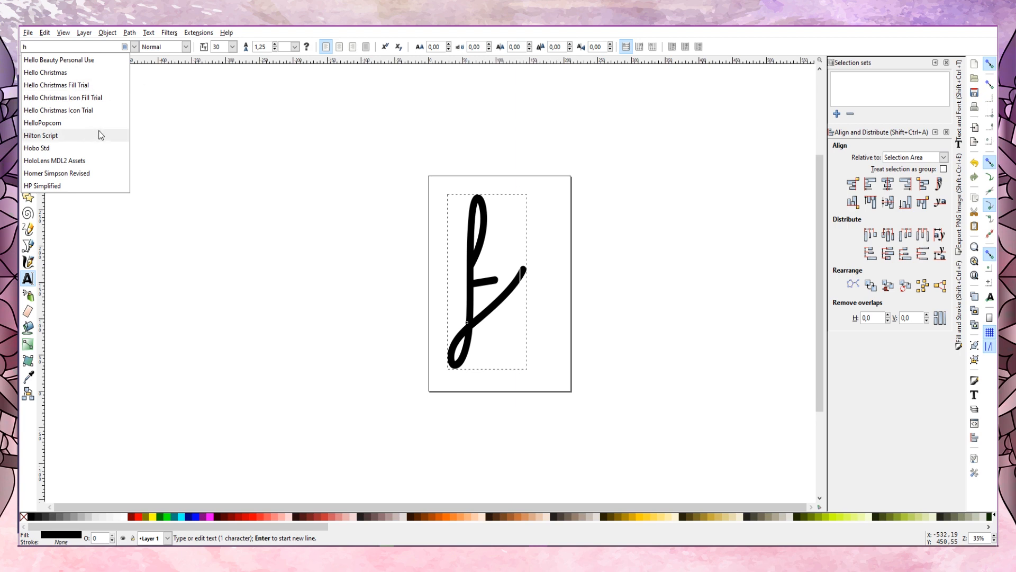
click(112, 47)
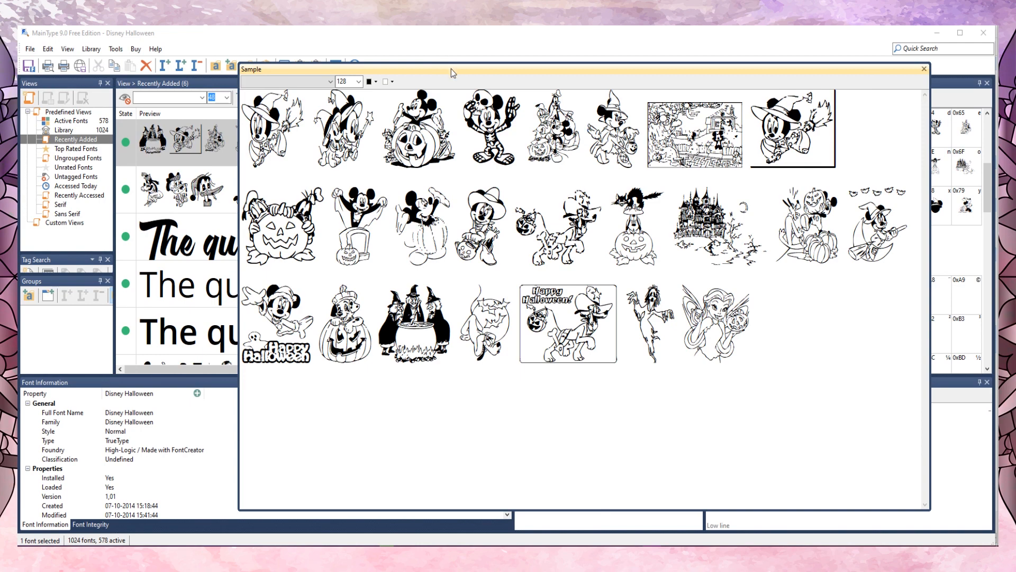
Return to MainType, move the floating Sample window around and close it to uncover the font list
mouse_move(451, 68)
mouse_down()
mouse_move(746, 432)
mouse_move(747, 377)
mouse_move(787, 391)
mouse_move(760, 379)
mouse_move(779, 388)
mouse_move(538, 380)
mouse_move(552, 364)
mouse_move(558, 373)
mouse_up()
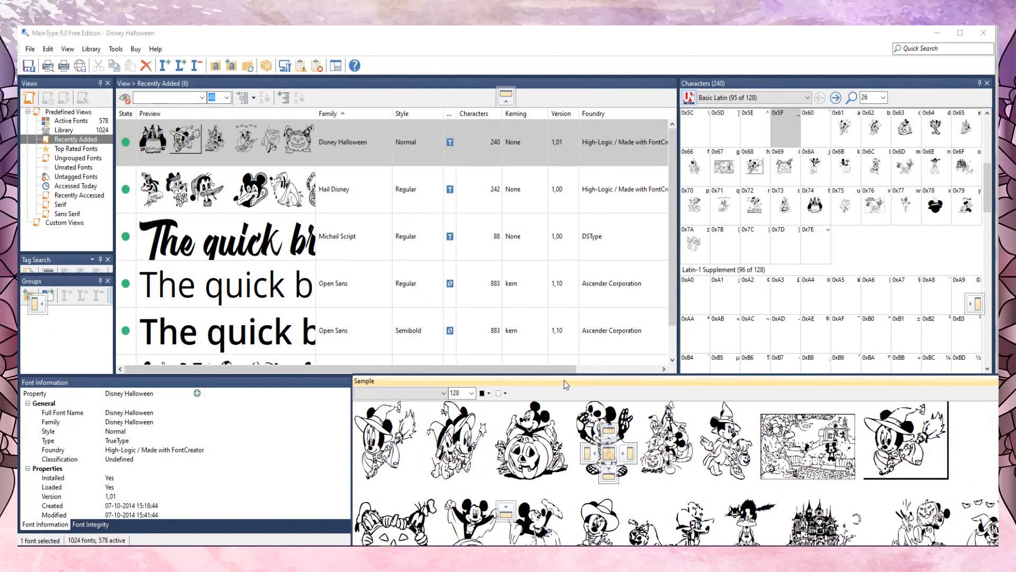
drag(922, 387, 826, 52)
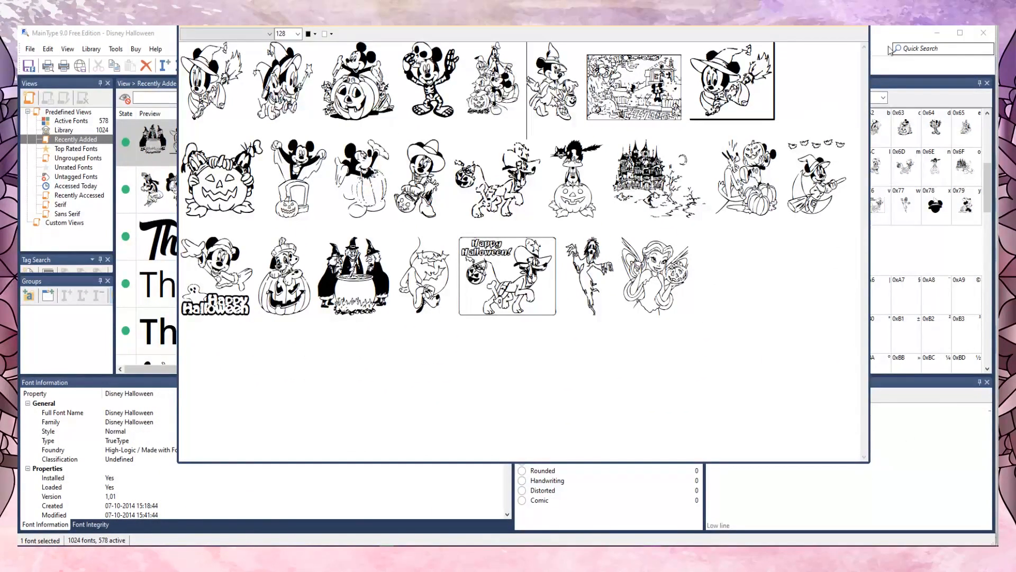
click(862, 23)
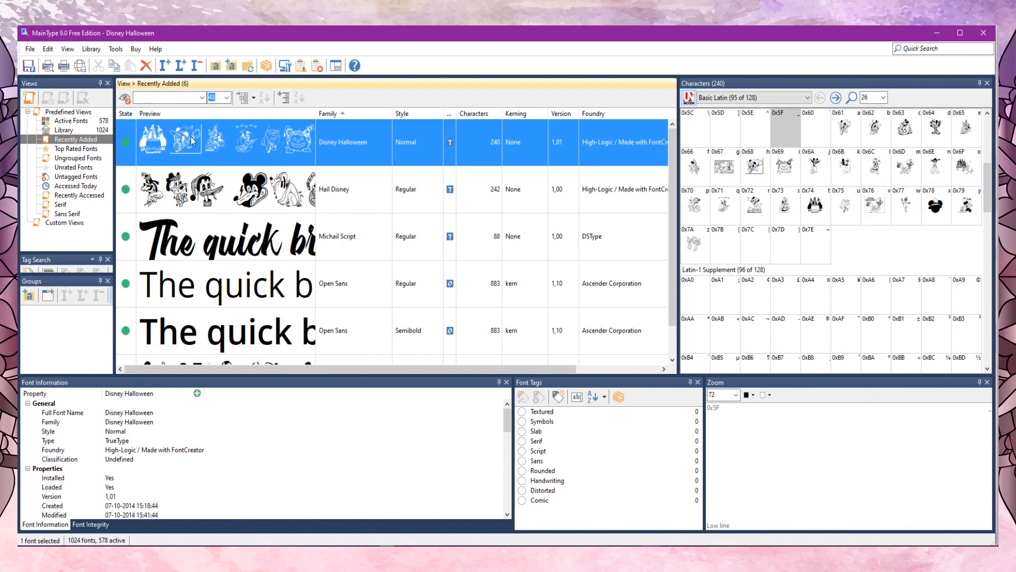
Switch to Inkscape and try to change the letter's font to Disney family 1 and to Doodle Gum
right_click(361, 145)
click(358, 139)
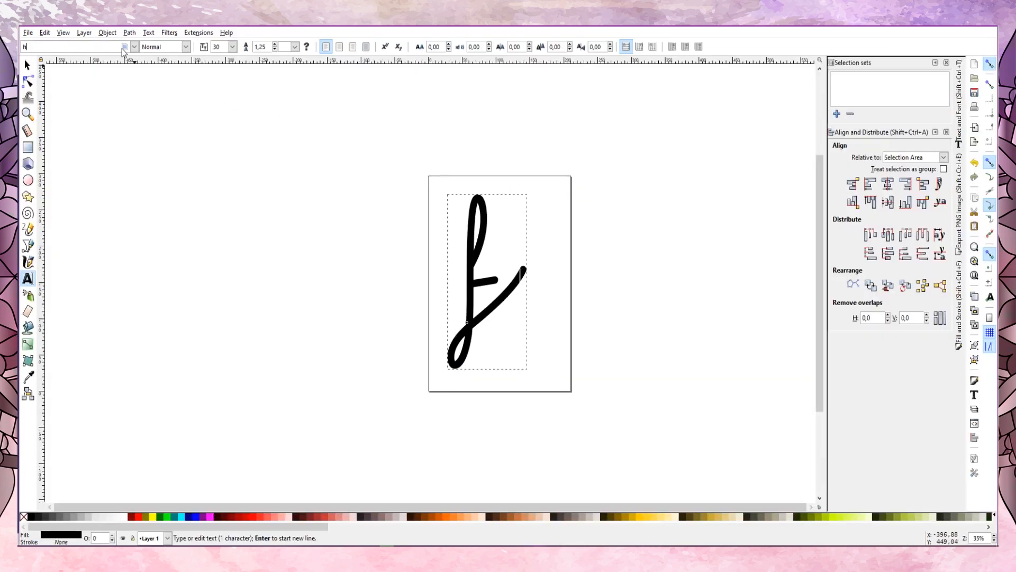
click(126, 48)
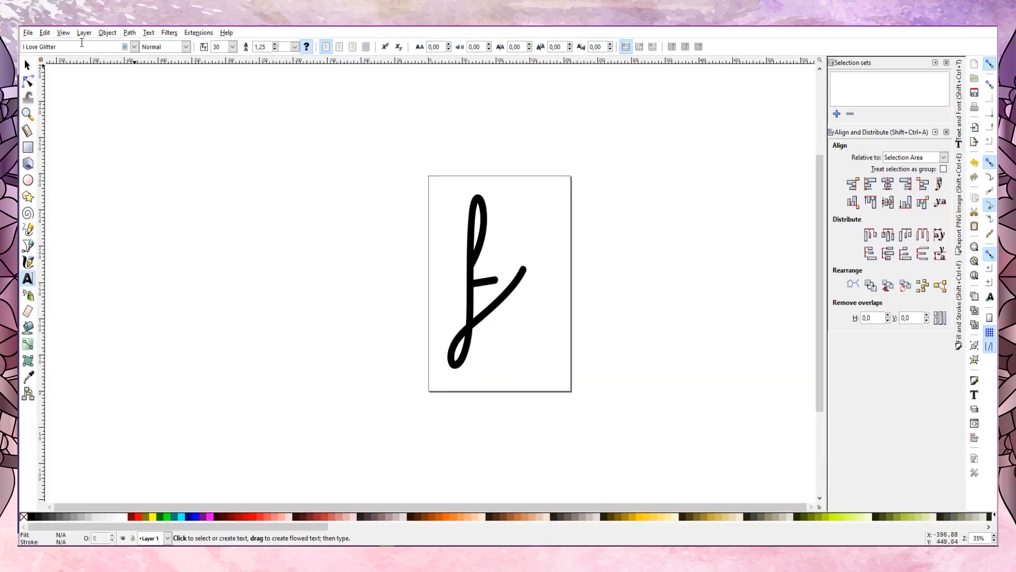
click(134, 47)
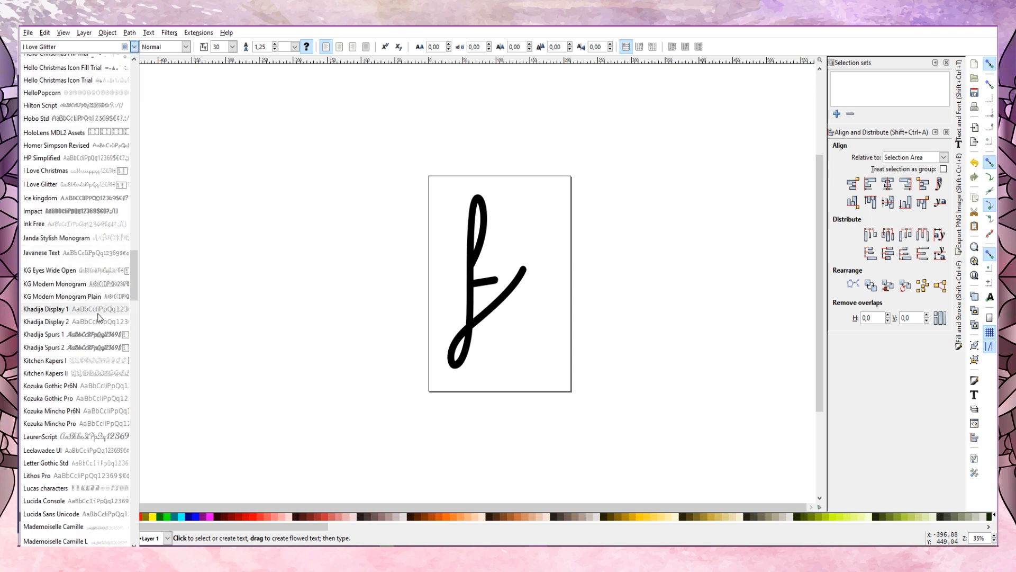
scroll(68, 103, up, 4)
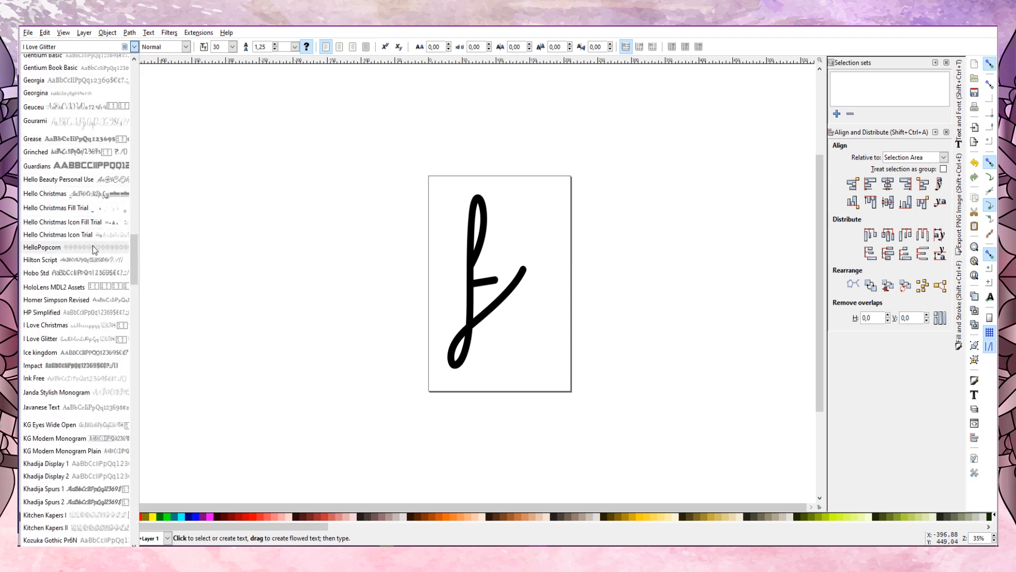
scroll(97, 248, up, 3)
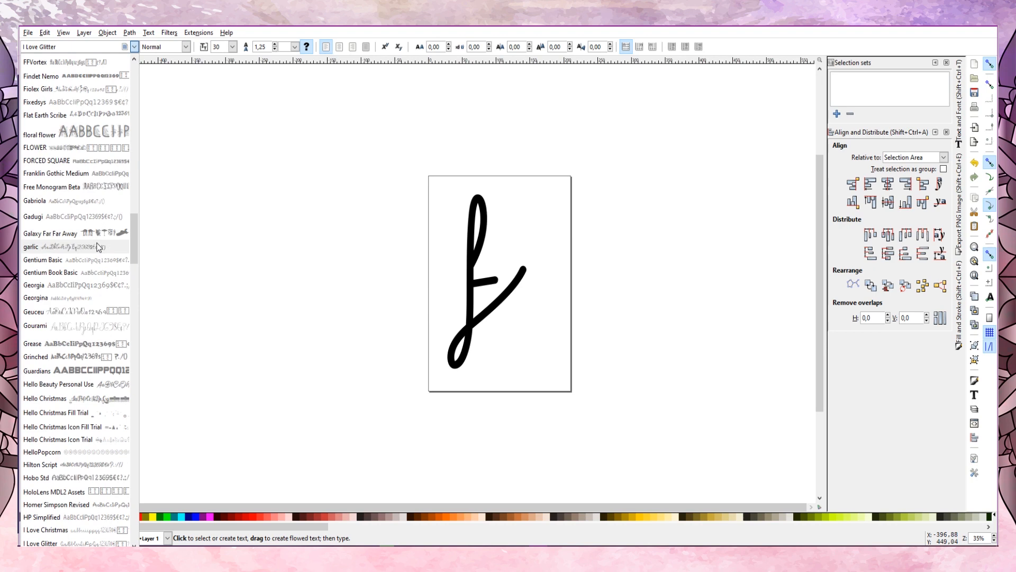
scroll(98, 247, up, 4)
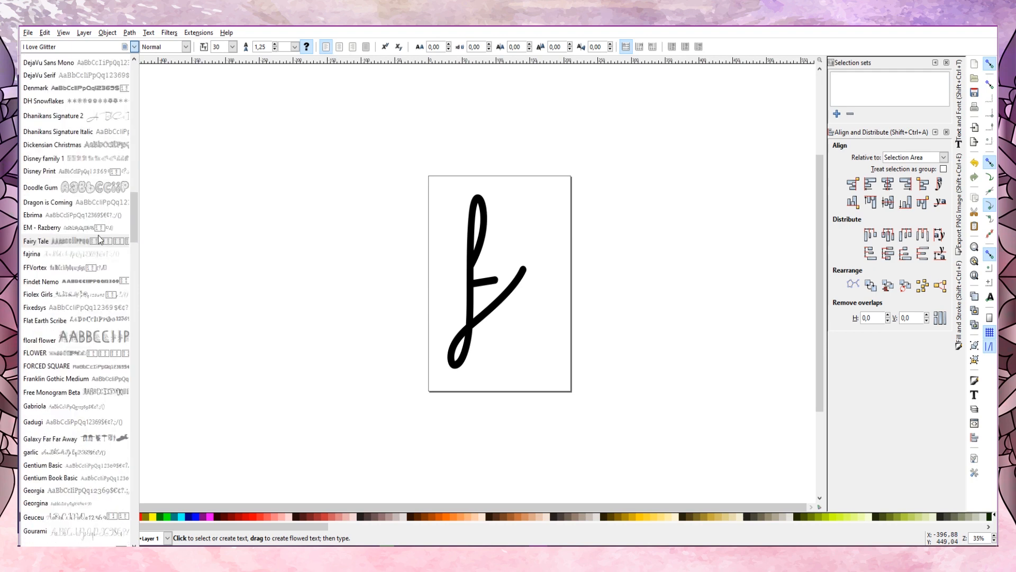
click(82, 160)
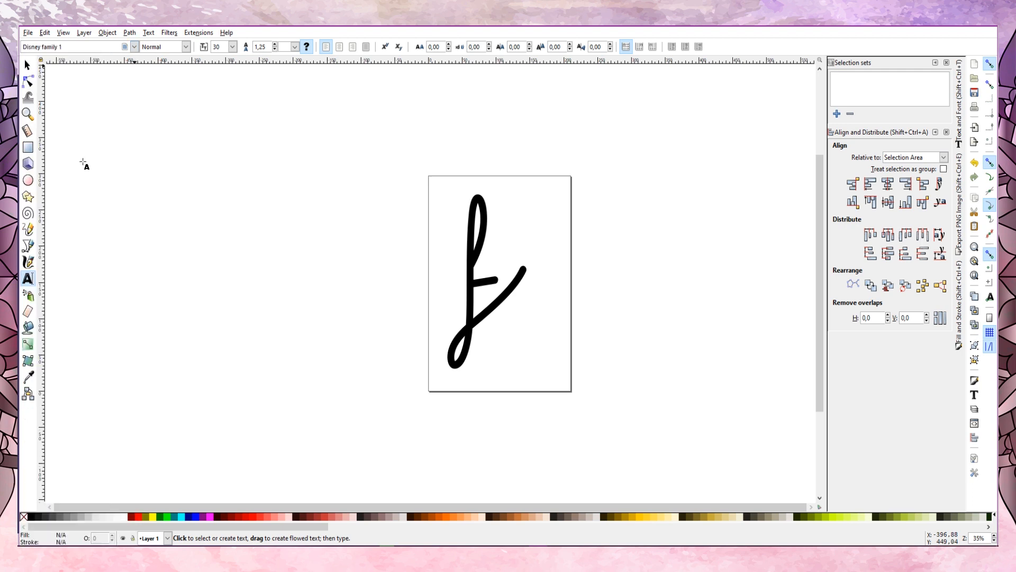
click(135, 47)
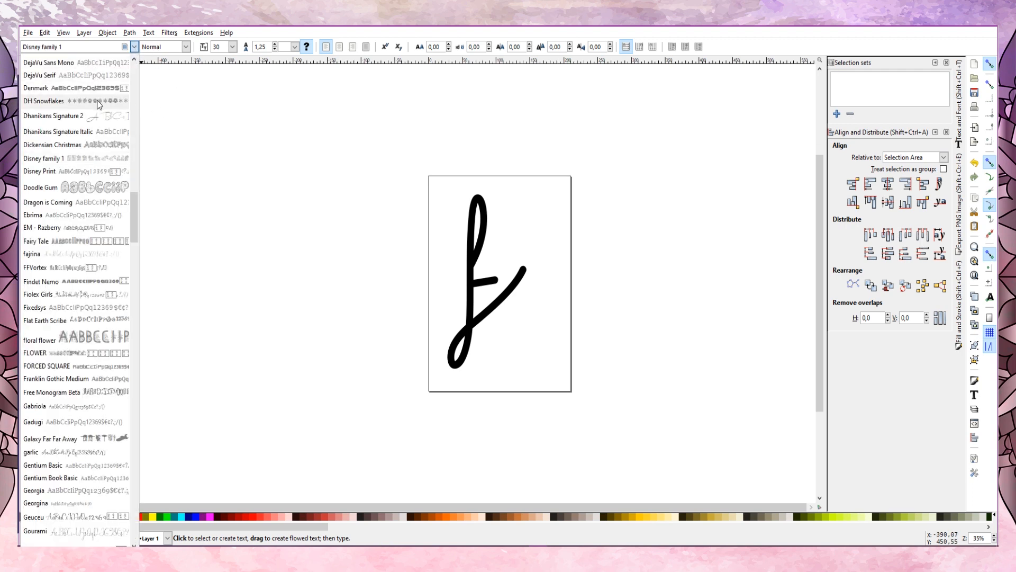
click(98, 192)
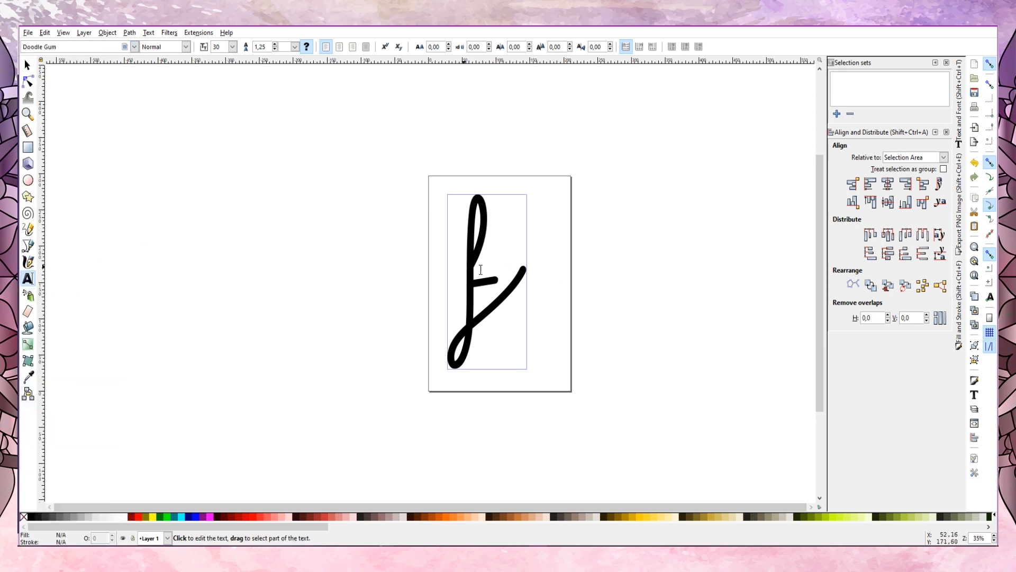
Select the large letter "f" on the page and change its font to Disney family 1
click(28, 64)
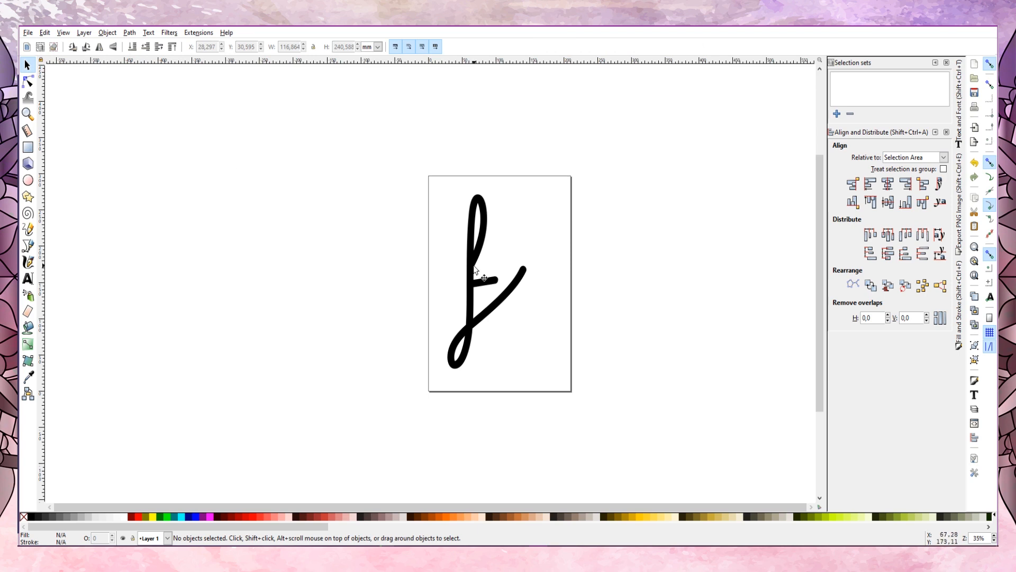
click(484, 277)
click(28, 278)
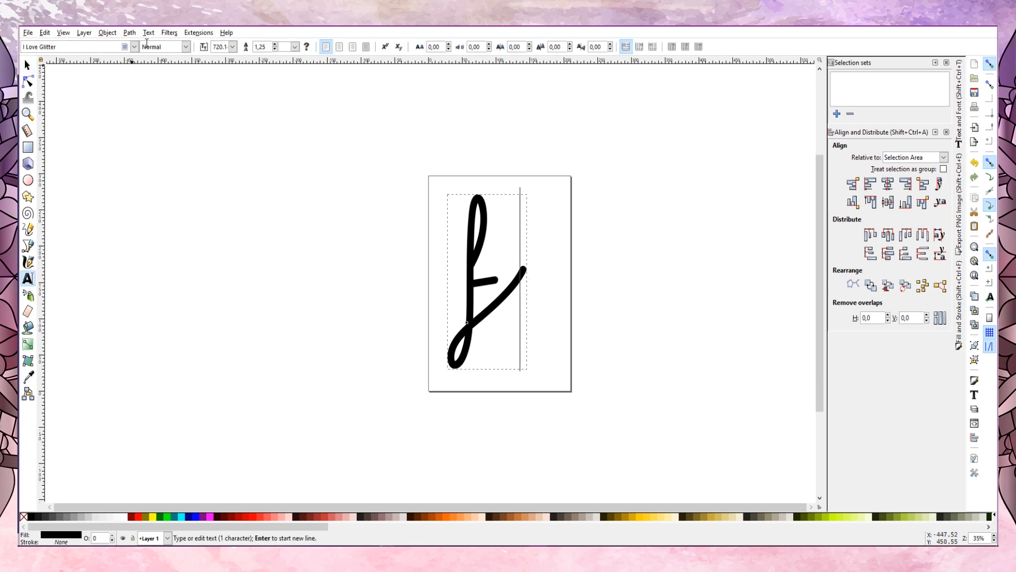
click(134, 47)
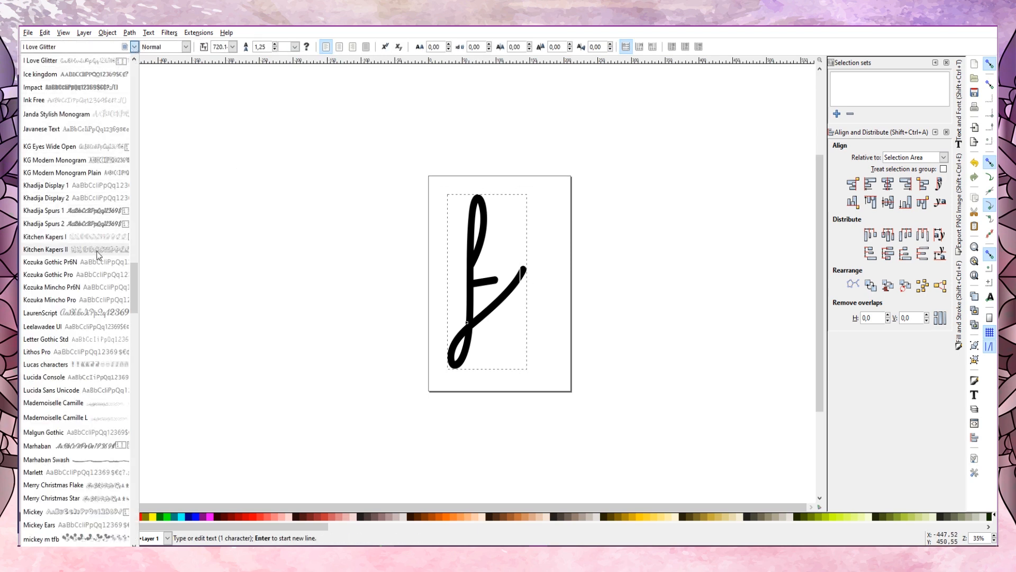
scroll(103, 365, down, 1)
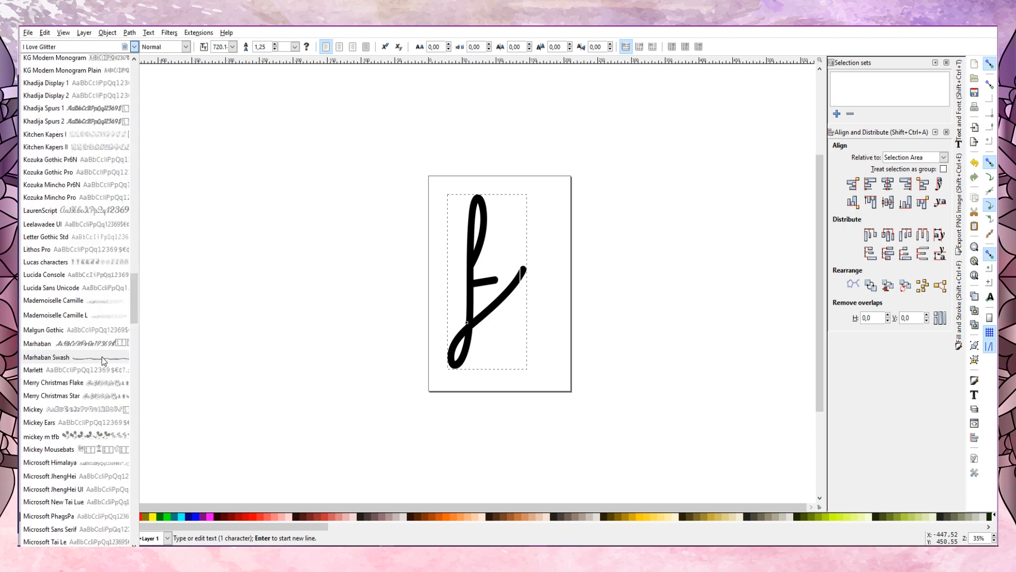
scroll(51, 274, up, 2)
scroll(51, 275, up, 5)
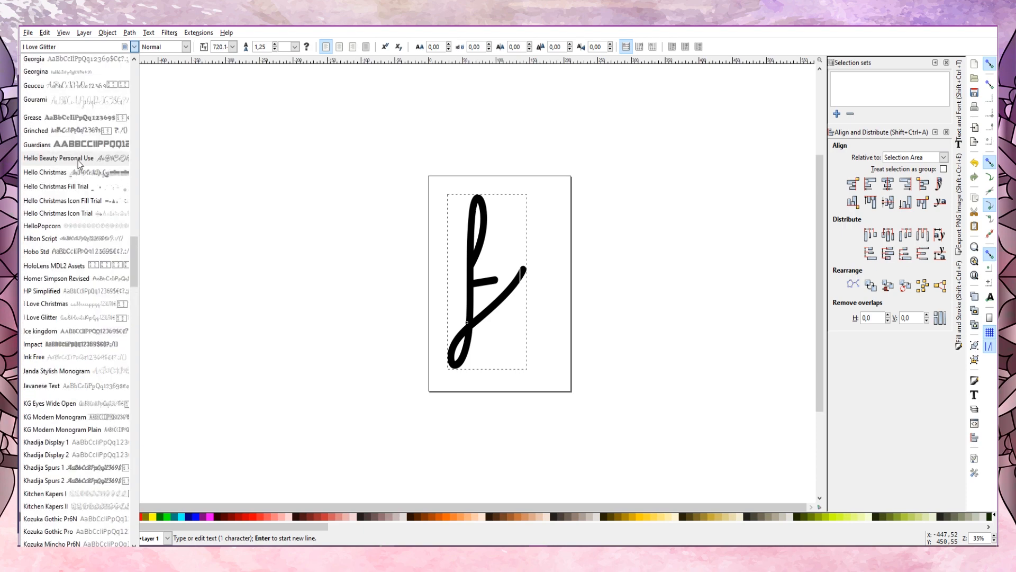
scroll(90, 209, up, 10)
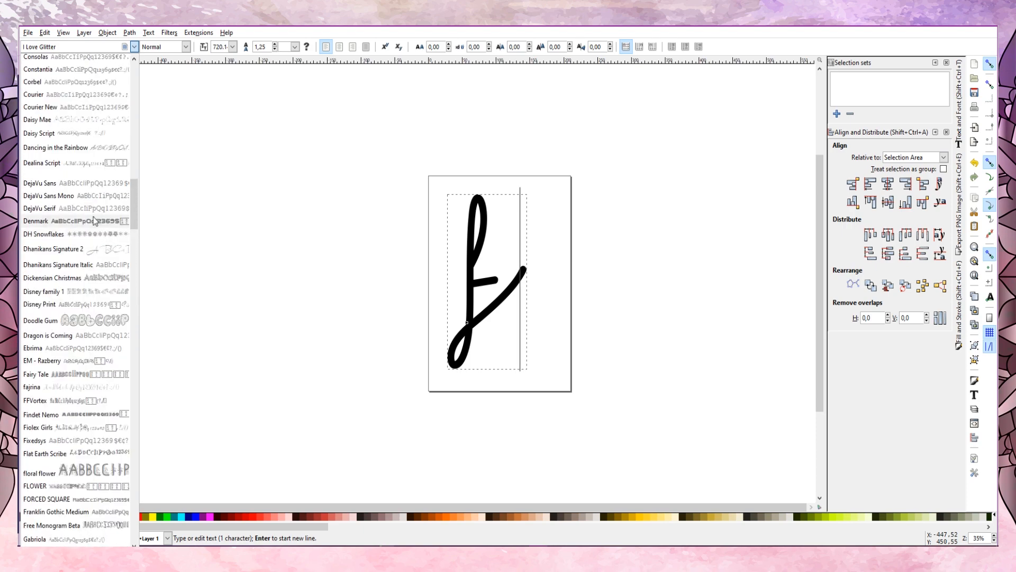
click(96, 295)
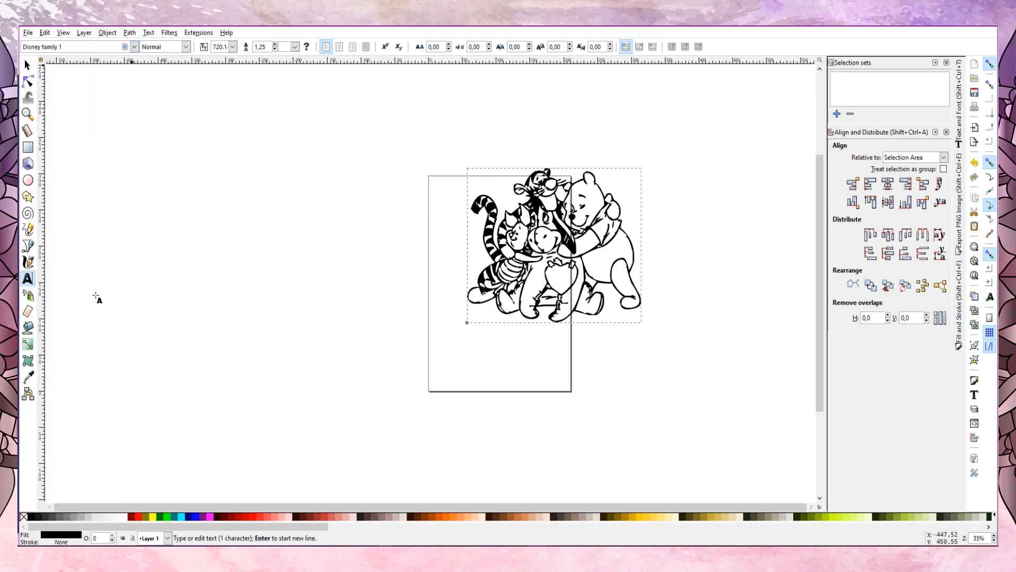
click(135, 46)
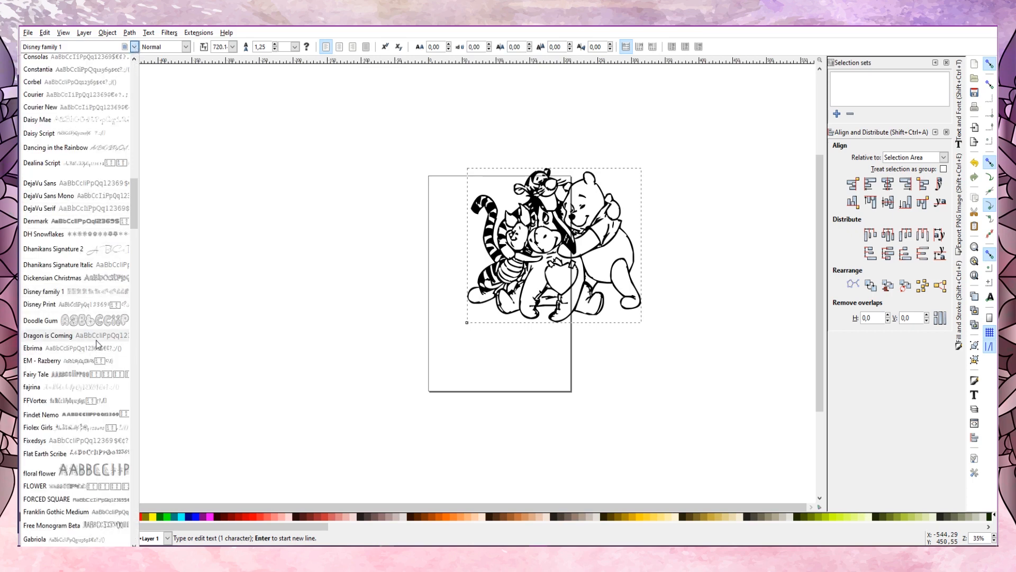
click(135, 50)
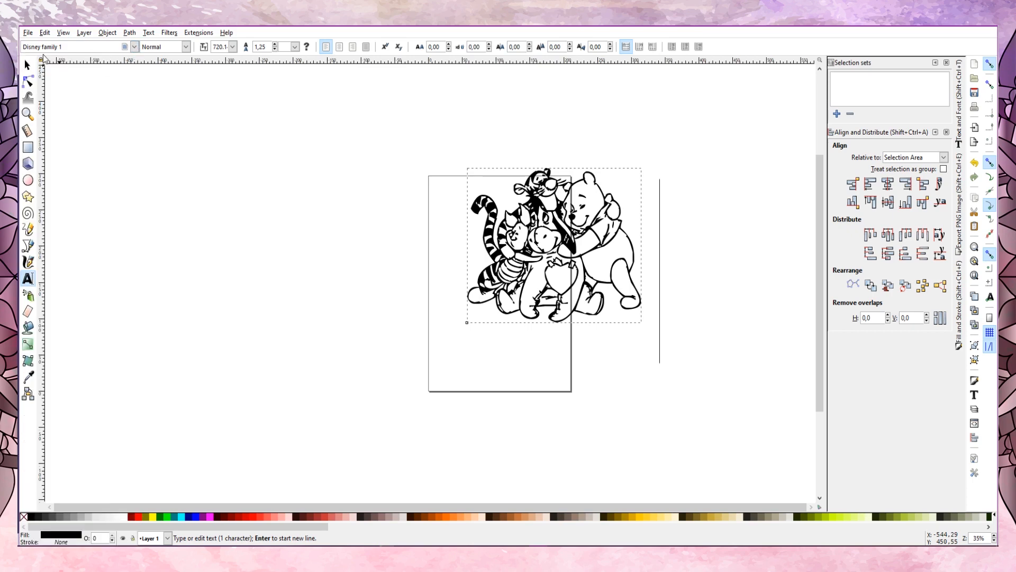
Enlarge the Winnie the Pooh group character to about 613 mm wide by 507 mm high and convert it to a path
click(28, 66)
click(389, 155)
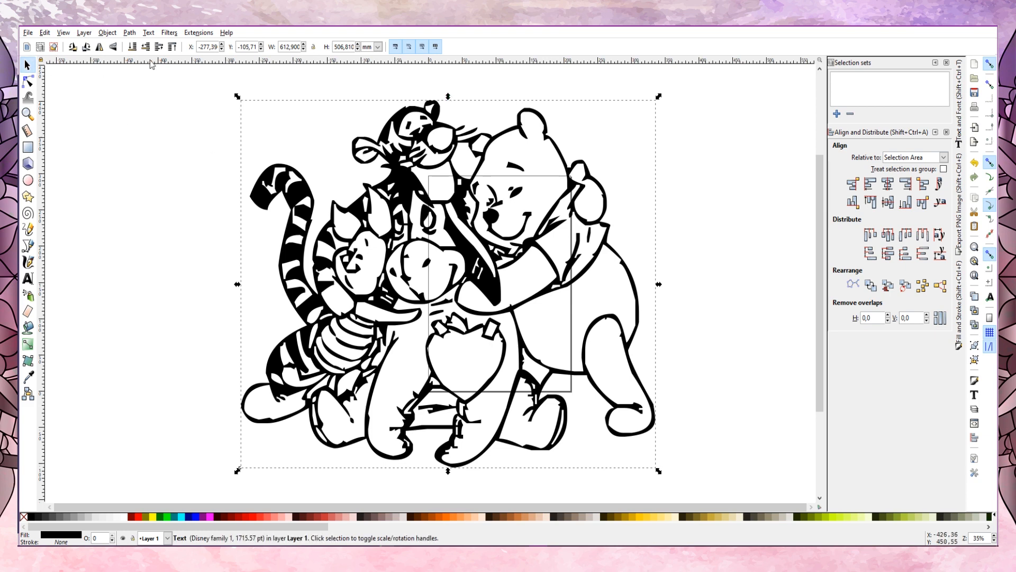
click(129, 33)
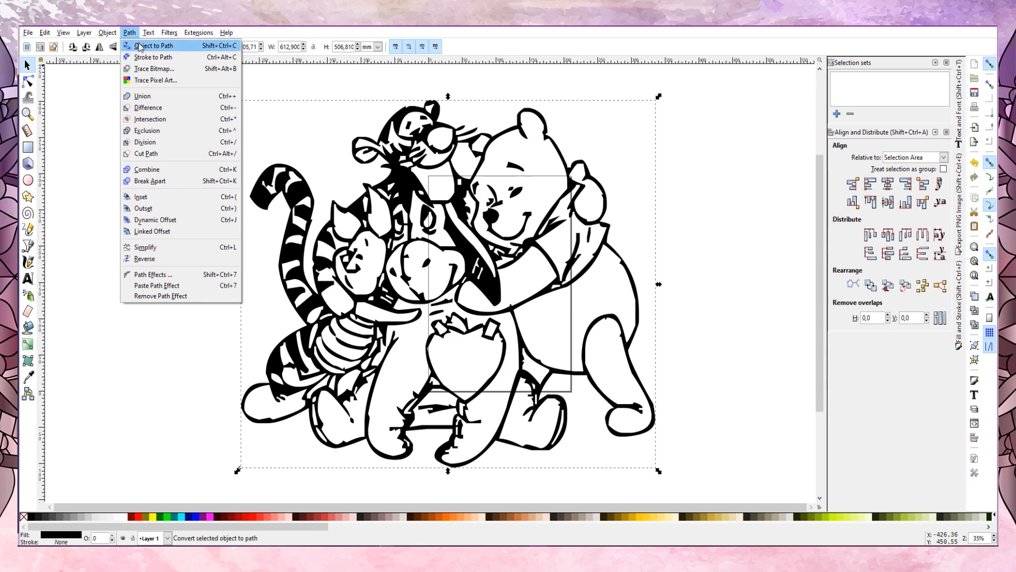
click(140, 46)
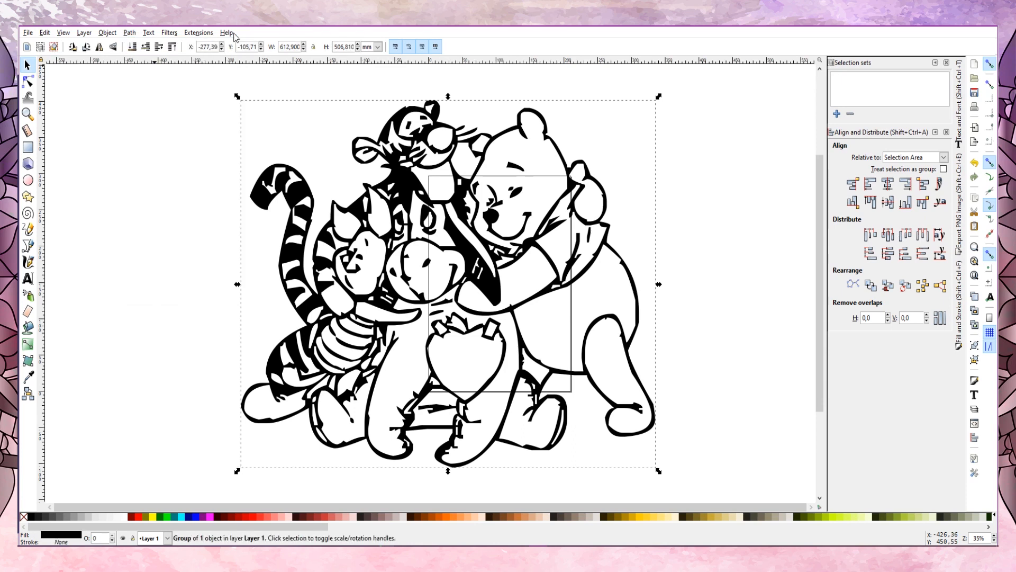
Ungroup the converted Winnie the Pooh drawing and apply Union to its path
click(107, 32)
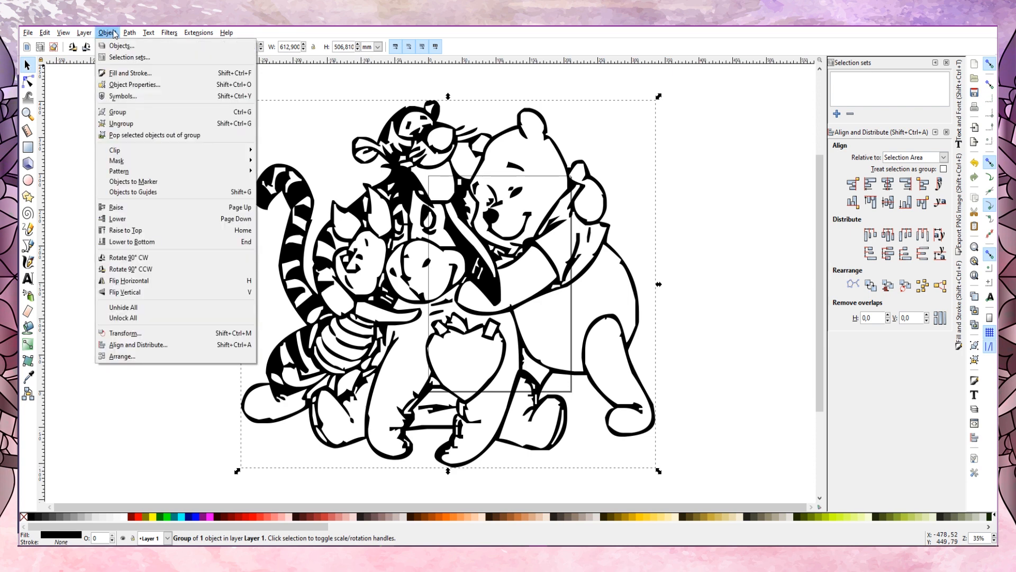
click(131, 124)
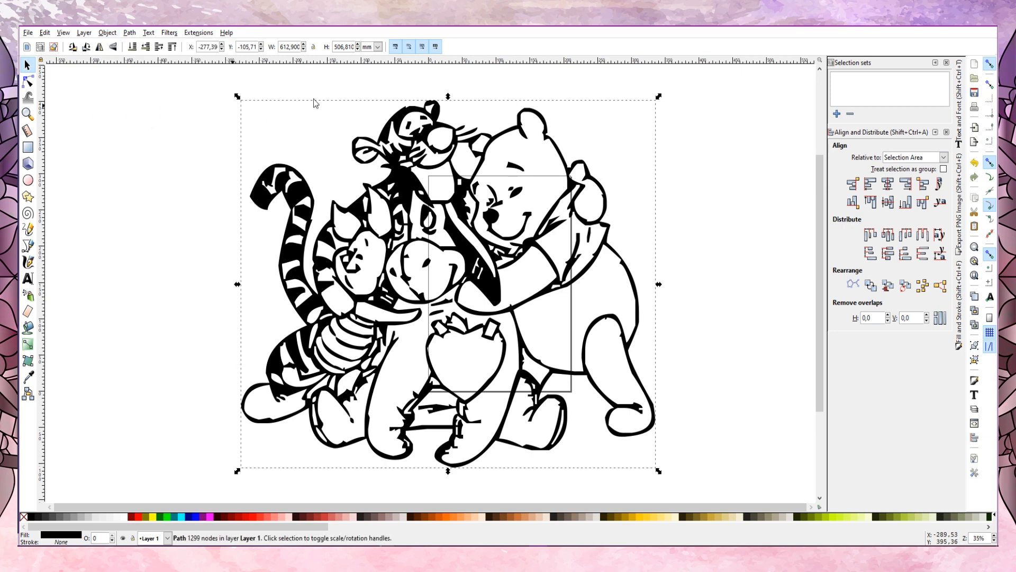
click(127, 33)
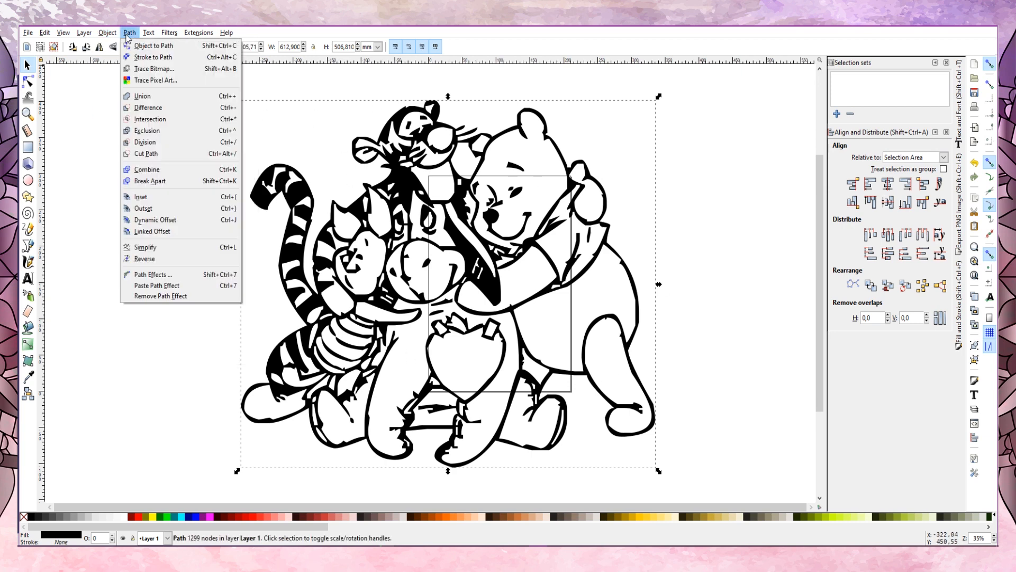
click(140, 100)
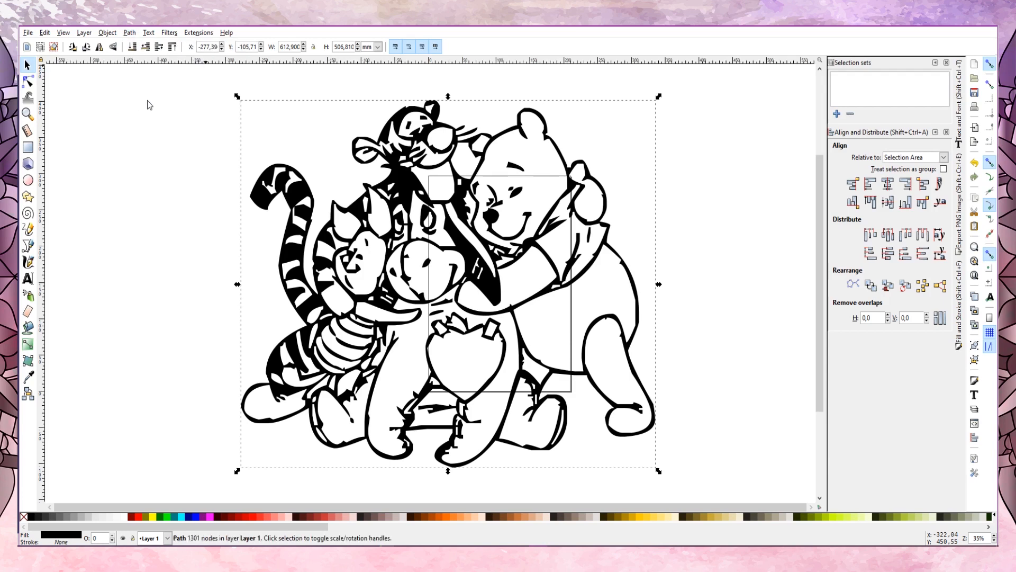
Examine the nodes along the outlines of the Winnie the Pooh drawing and deselect the drawing
click(30, 82)
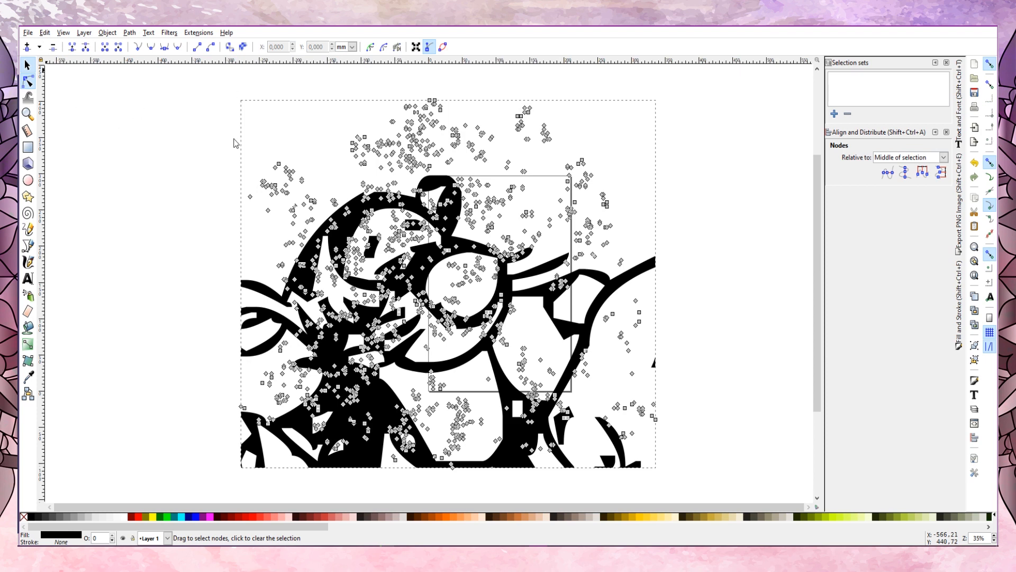
key(s)
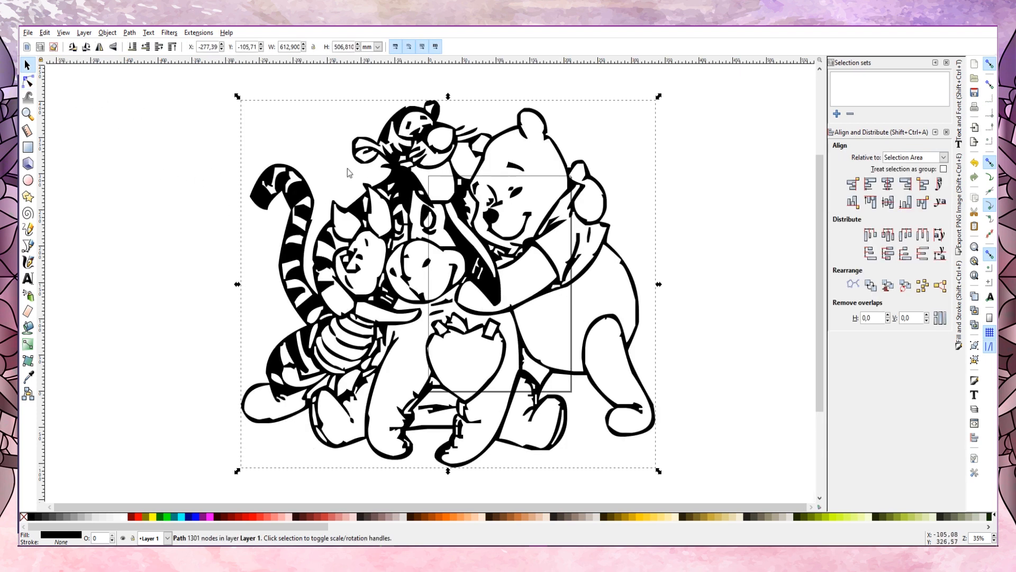
click(29, 82)
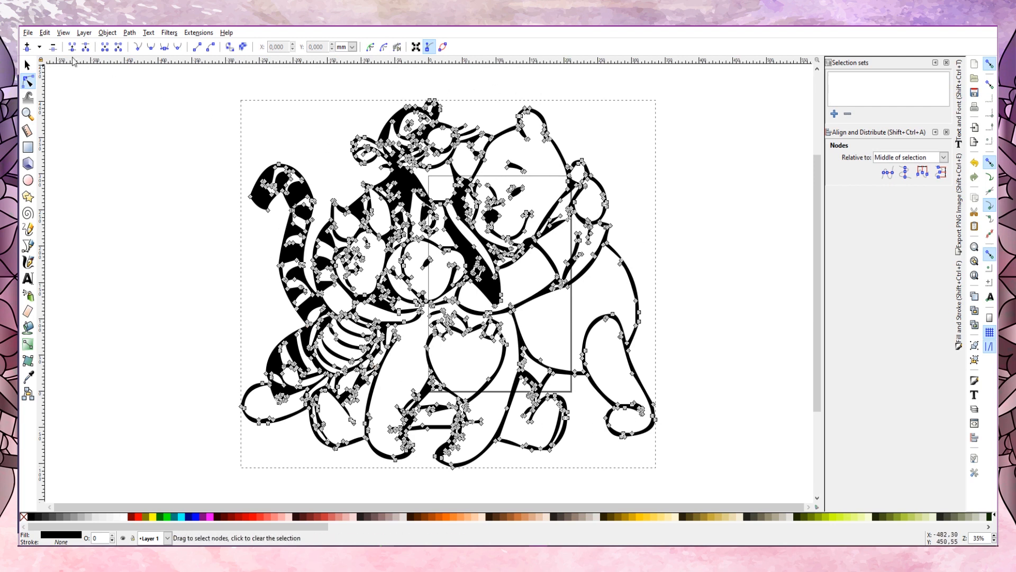
click(133, 150)
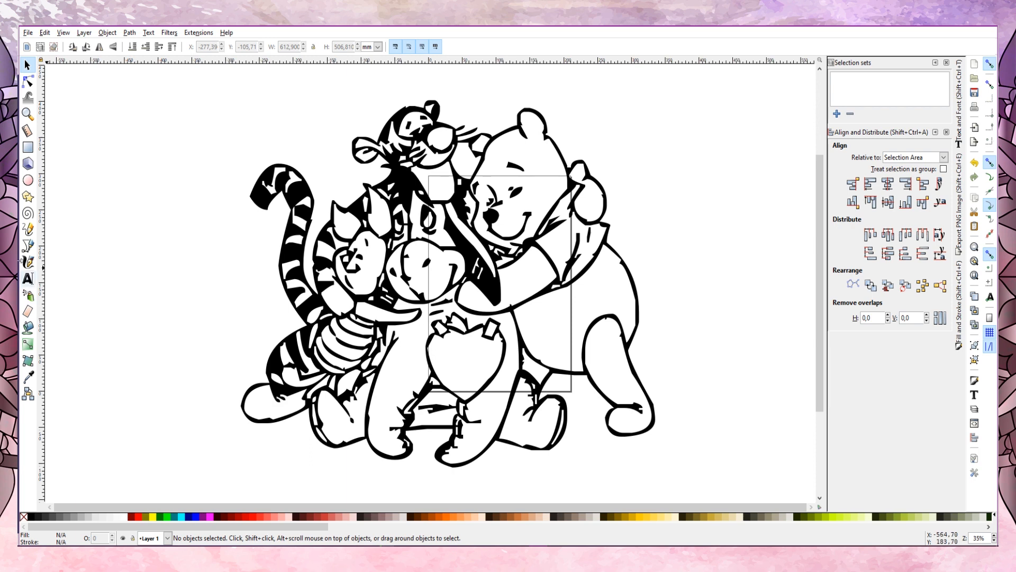
Fill Pooh's body, legs, head, small ear and front arm with golden yellow using the Paint Bucket tool
click(28, 328)
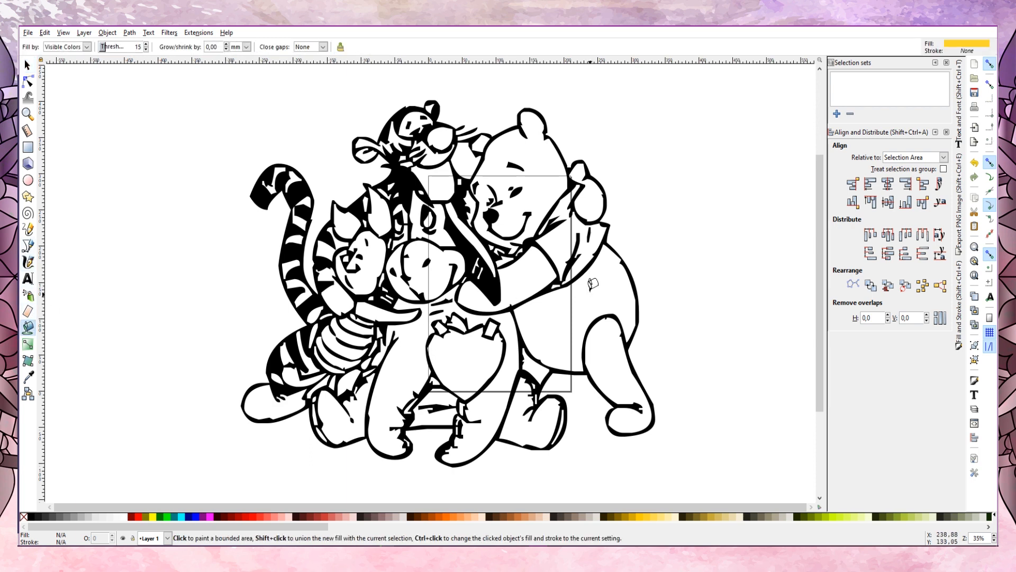
click(610, 292)
click(613, 352)
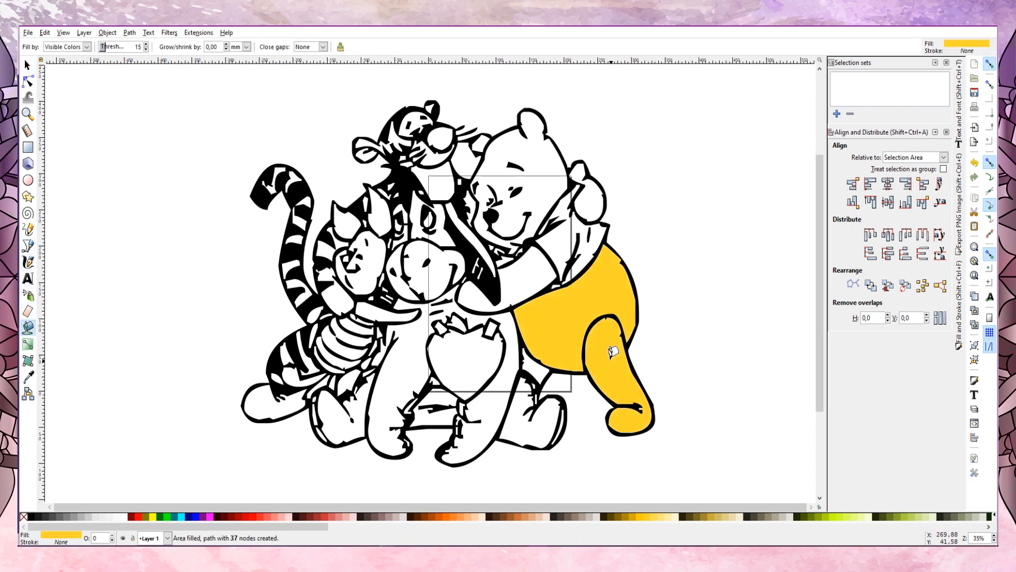
click(536, 365)
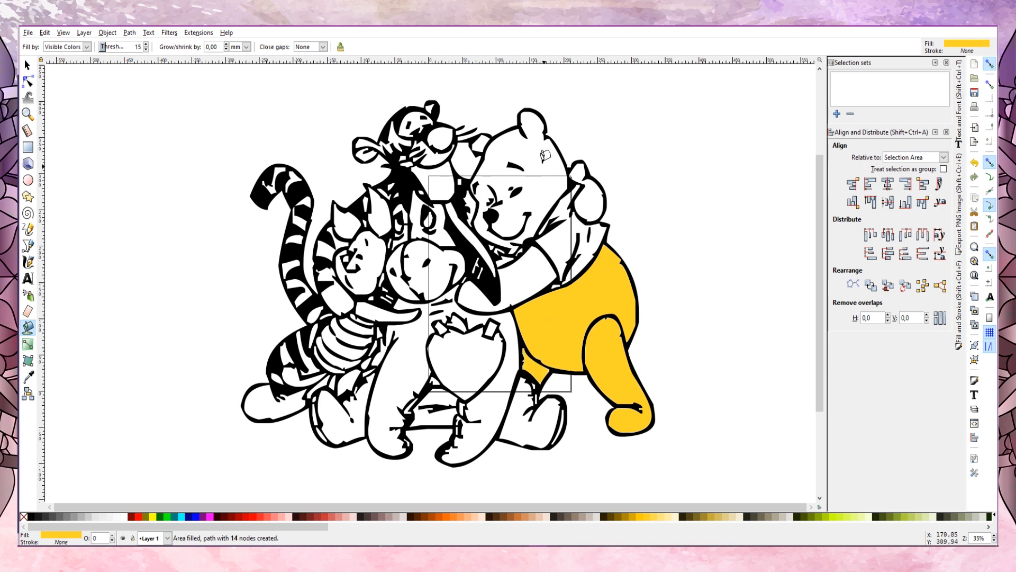
click(541, 143)
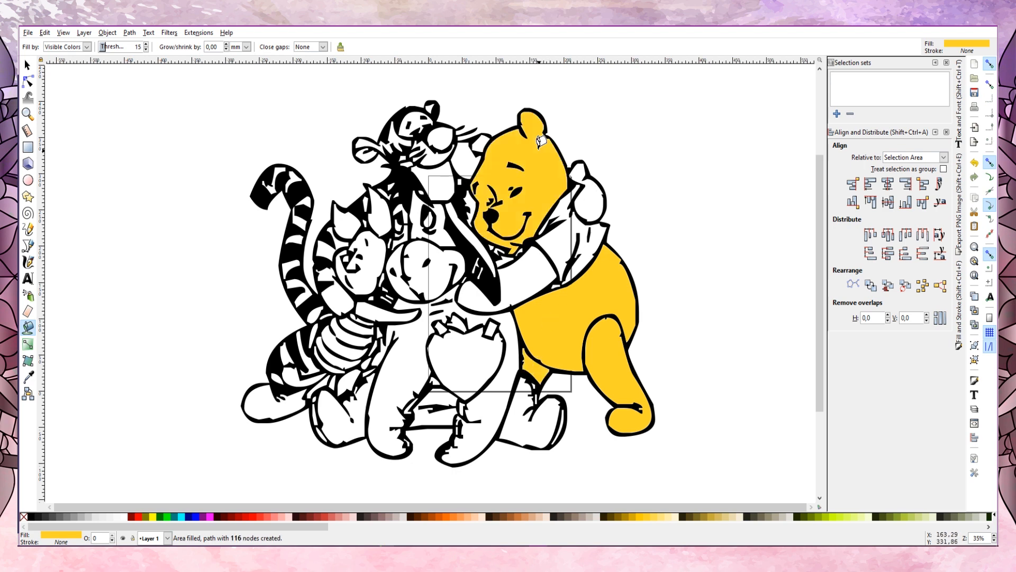
click(480, 140)
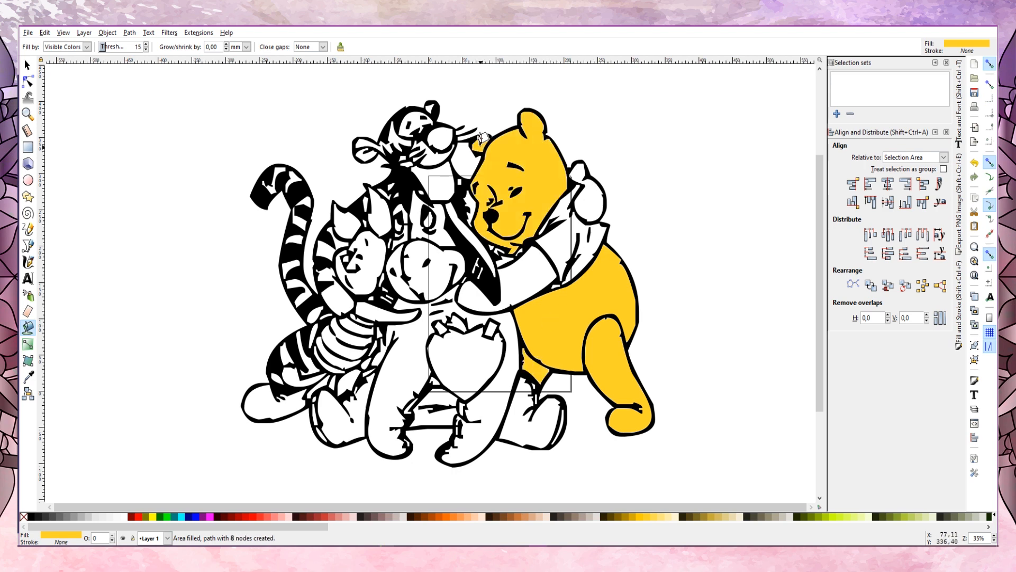
click(522, 271)
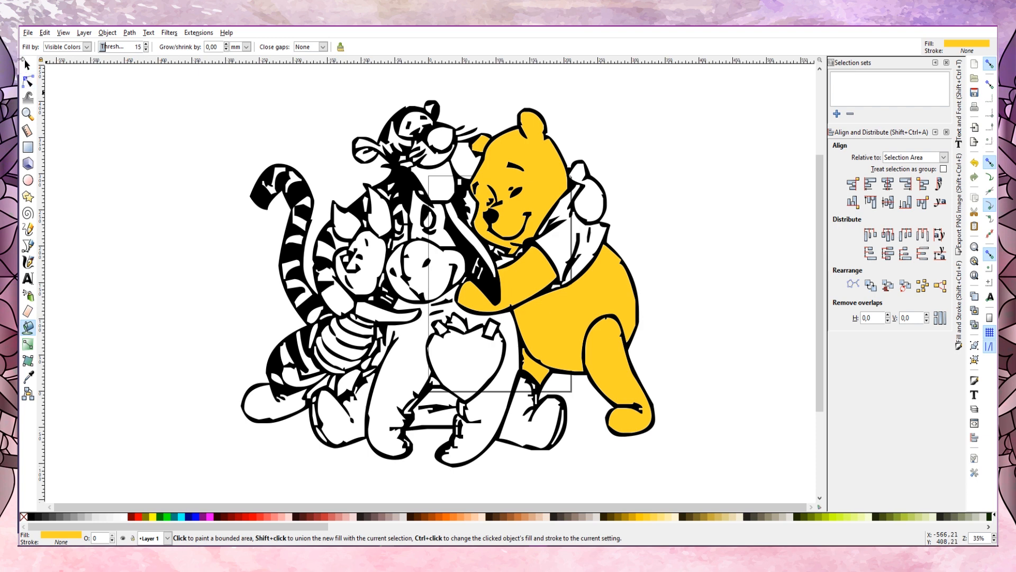
Delete the golden yellow fills and the black Winnie the Pooh outline drawing from the canvas
click(27, 65)
mouse_move(161, 79)
mouse_down()
mouse_move(607, 418)
mouse_move(686, 454)
mouse_up()
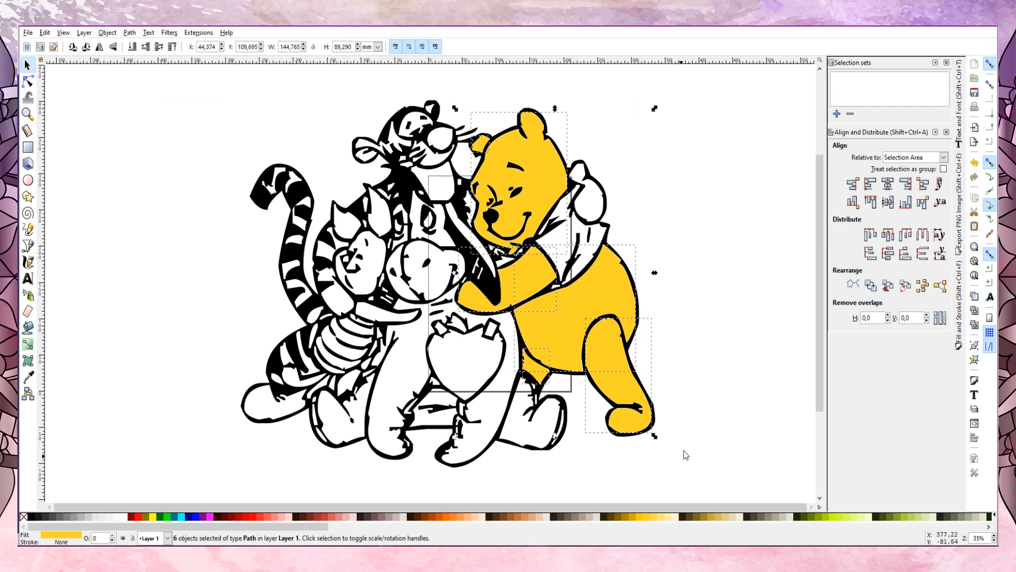
key(Delete)
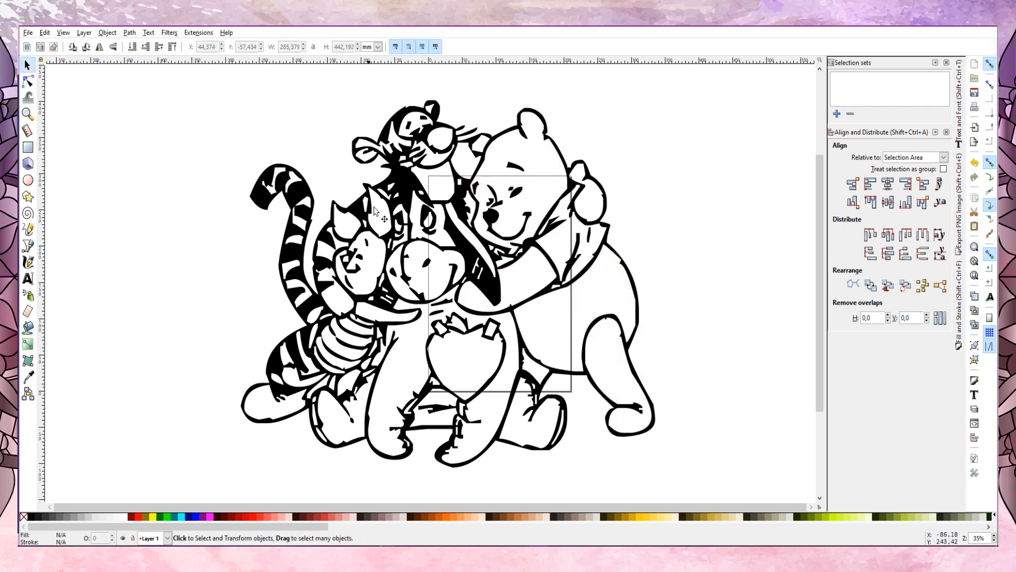
click(412, 183)
key(Delete)
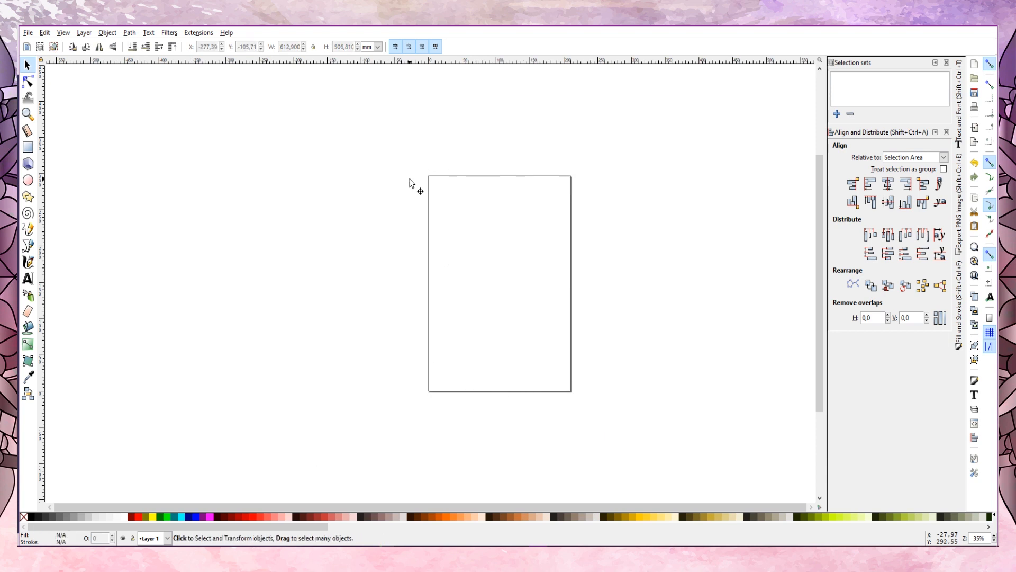
Add the letter F as Doodle Gum text on the page and enlarge it to about 489 mm wide by 408 mm high
click(27, 279)
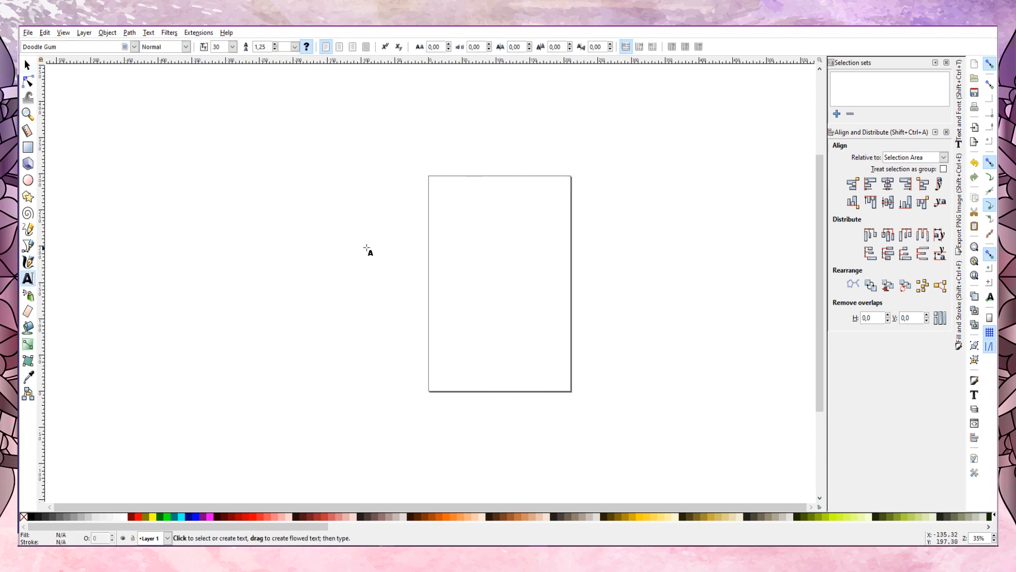
click(436, 261)
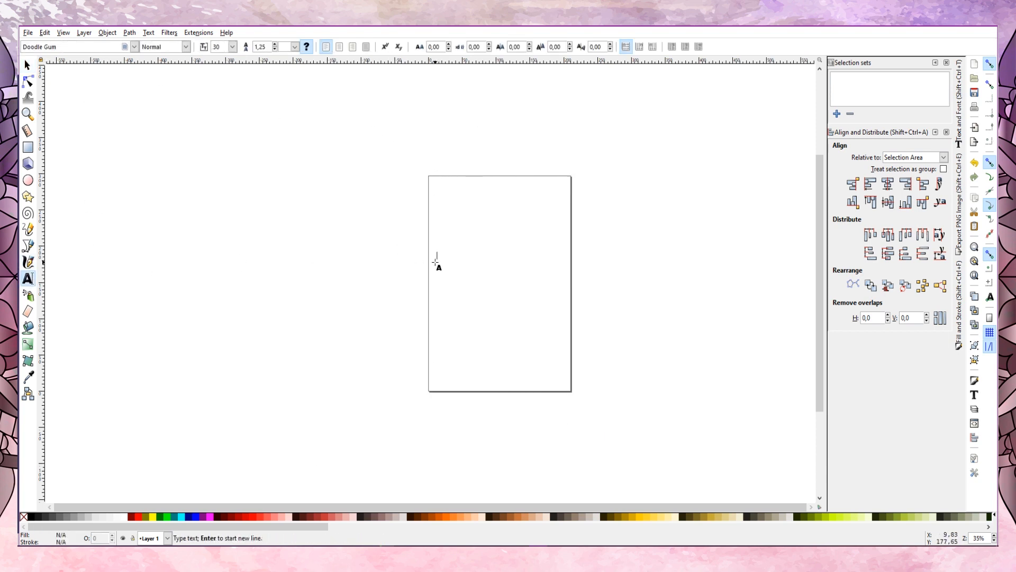
text(F)
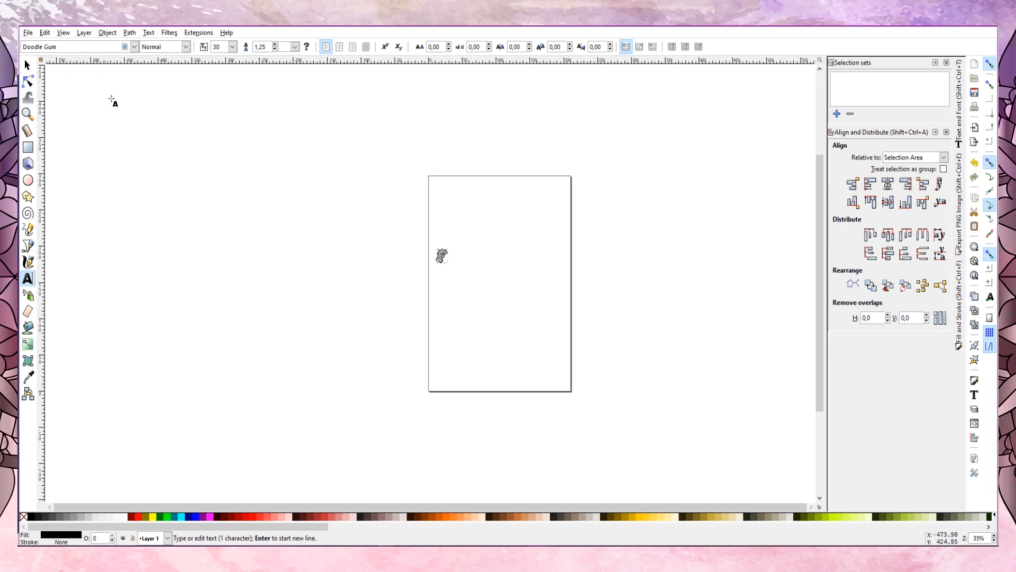
click(28, 65)
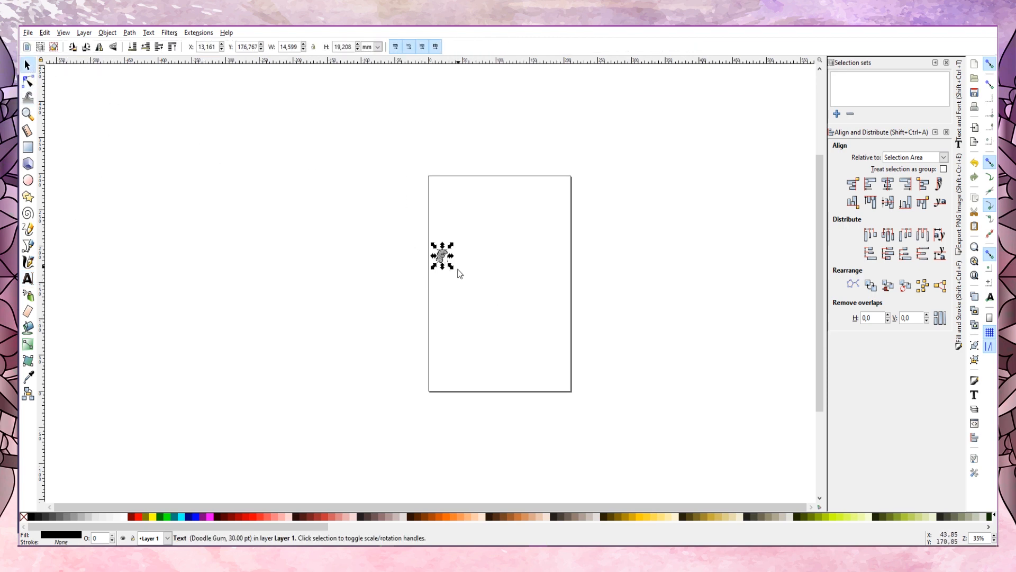
drag(447, 265, 612, 411)
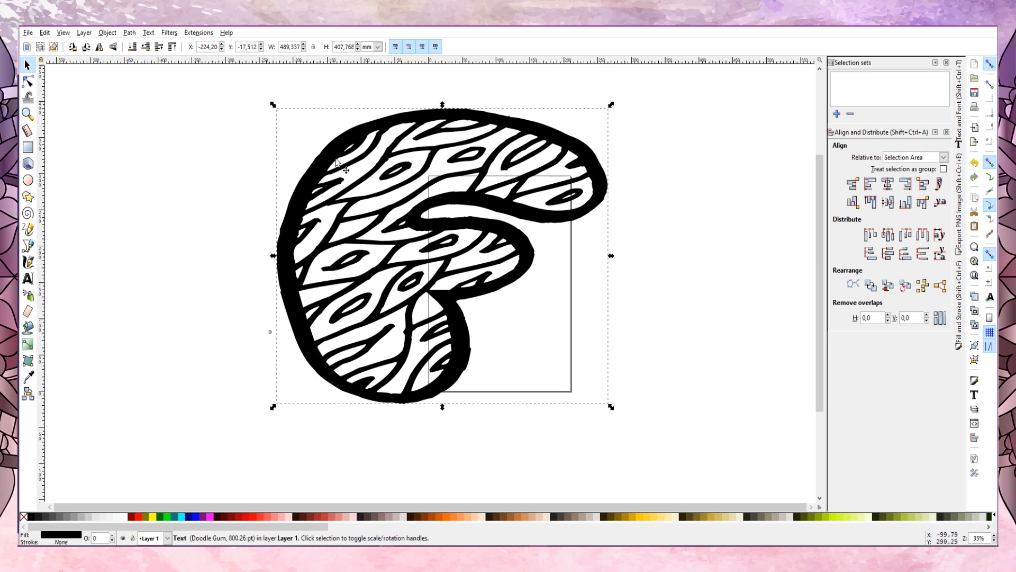
Change the font of the enlarged letter F to mickey m tfb
click(28, 279)
click(134, 46)
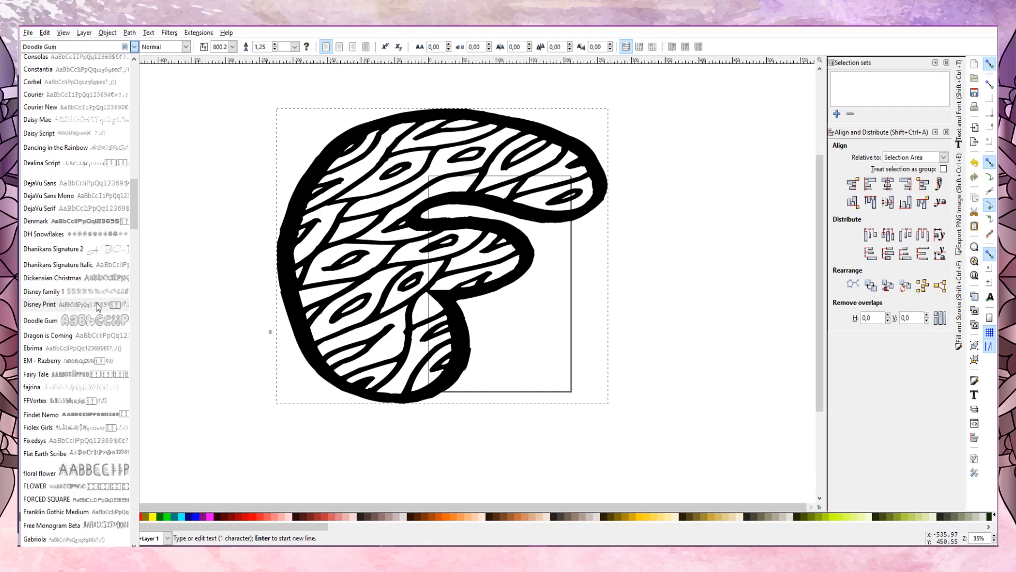
scroll(97, 306, down, 2)
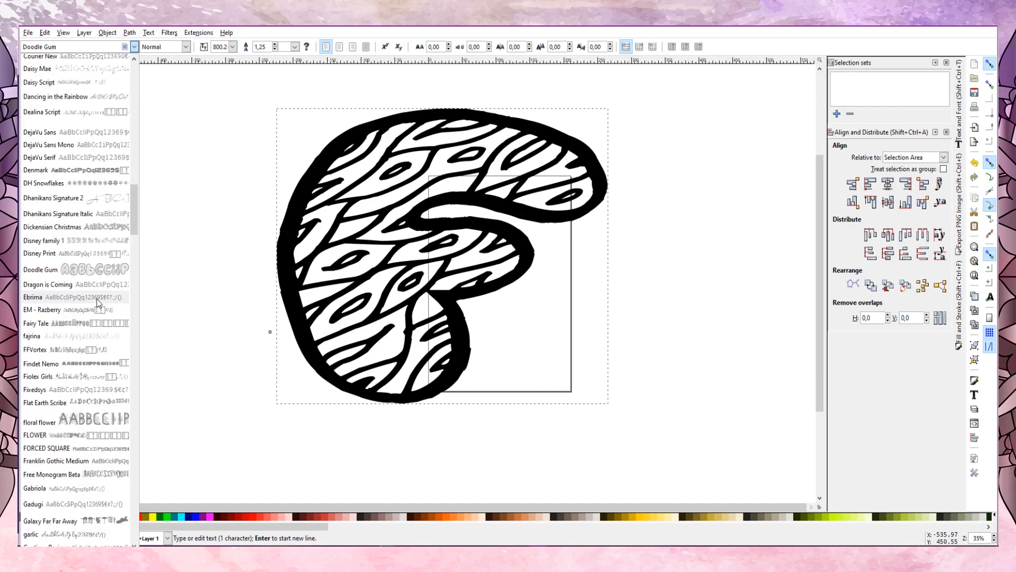
scroll(97, 303, down, 10)
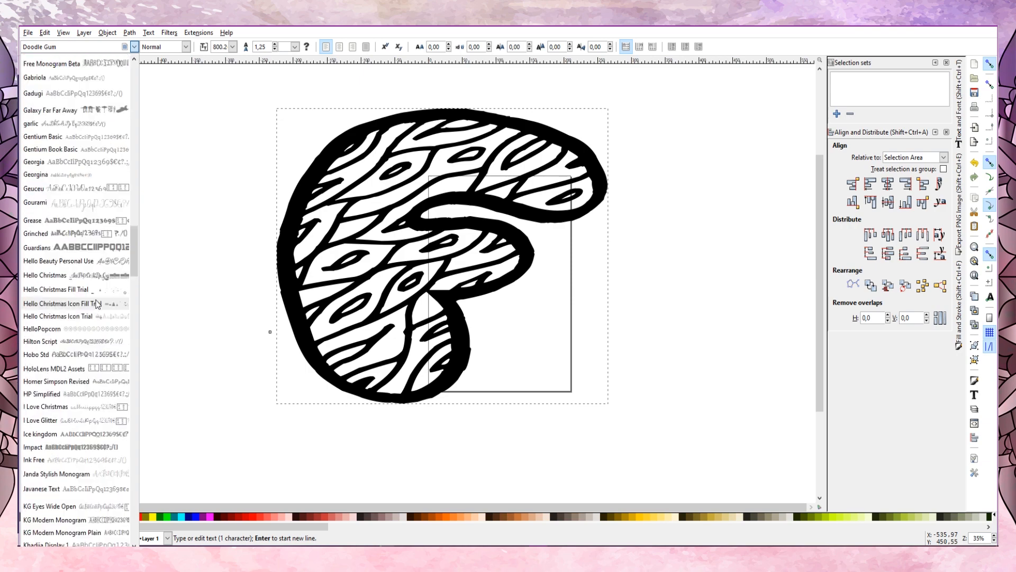
scroll(96, 302, down, 6)
scroll(96, 303, down, 4)
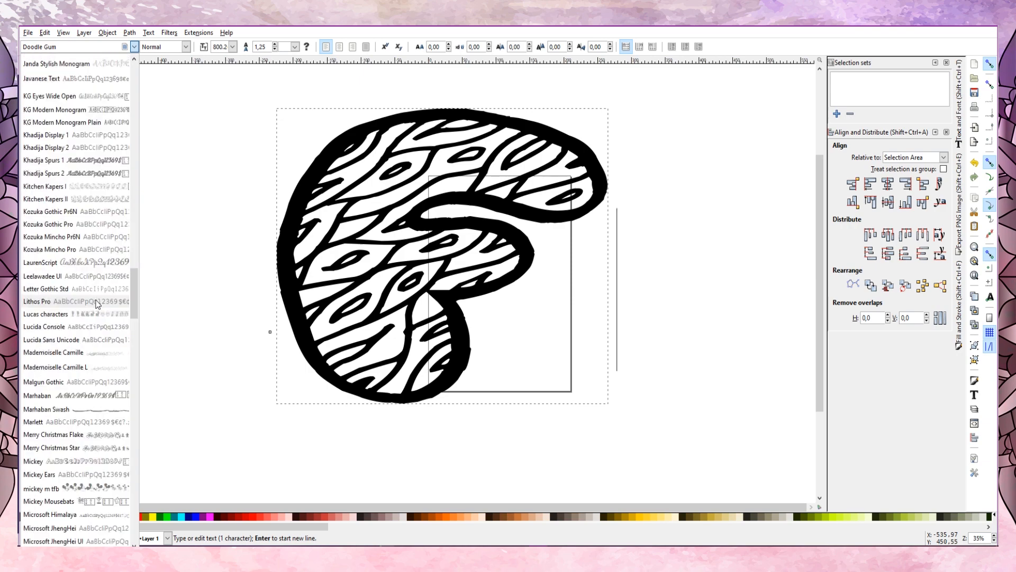
key(Escape)
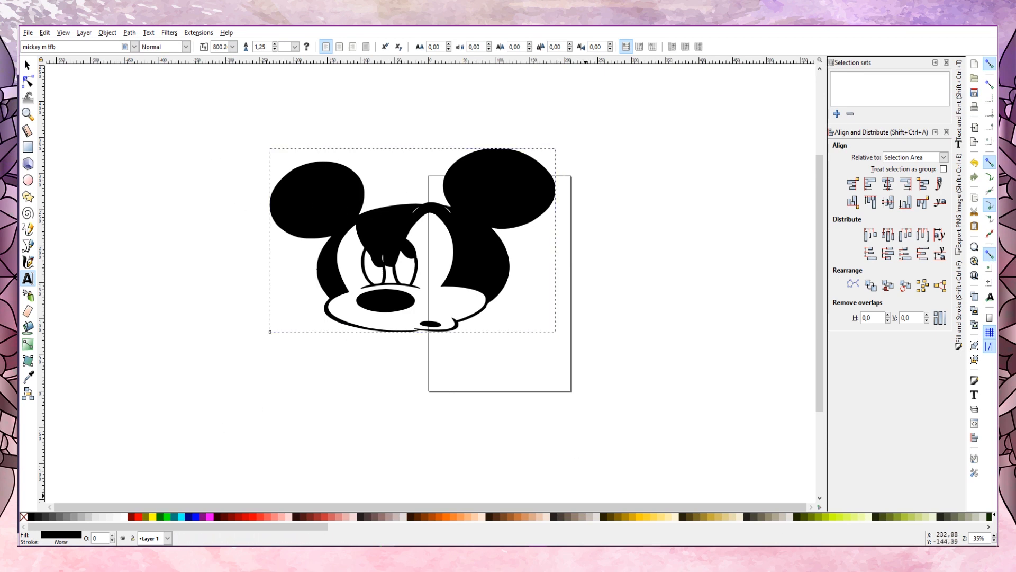
Switch to MainType and look through the full font library for the Mickey Ears and mickey m tfb dingbat fonts
click(539, 555)
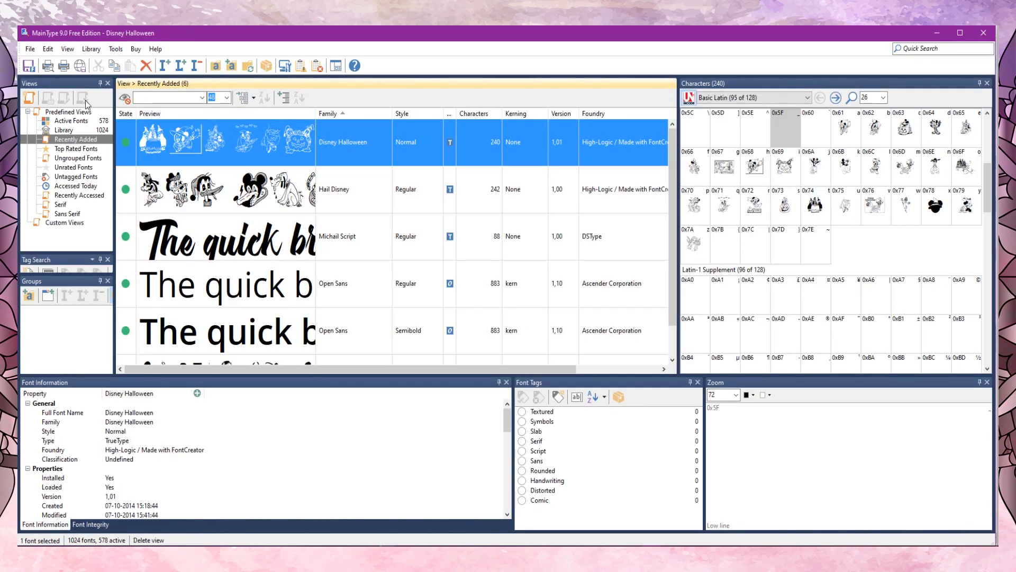
click(63, 131)
scroll(641, 150, down, 5)
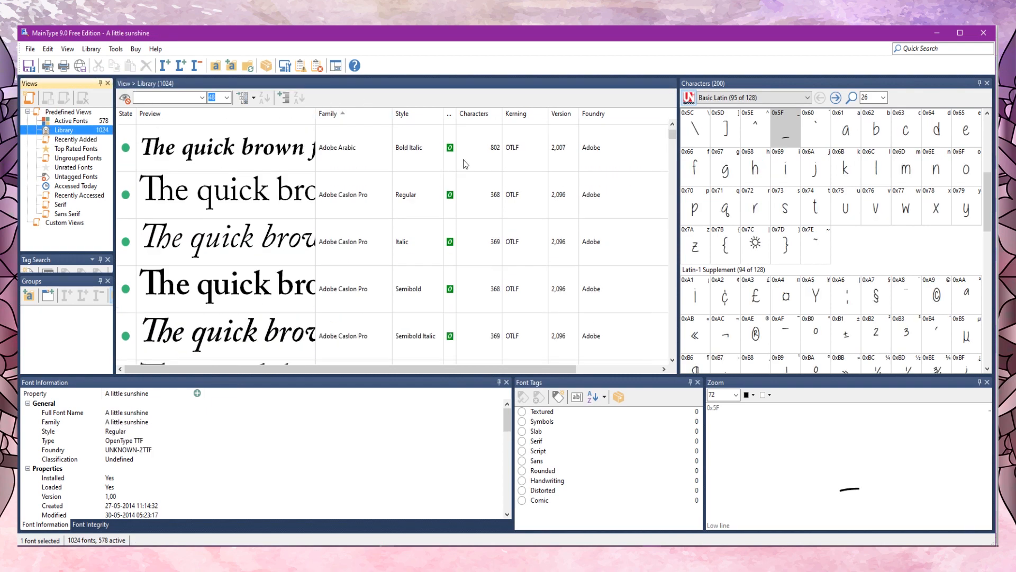
drag(673, 137, 662, 256)
scroll(500, 207, up, 3)
scroll(387, 214, up, 3)
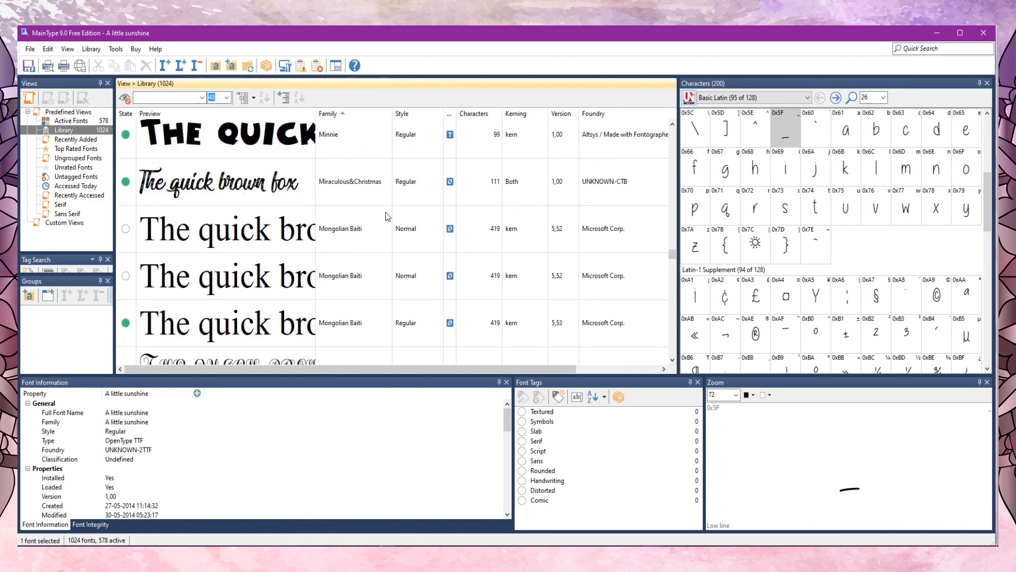
scroll(394, 272, up, 5)
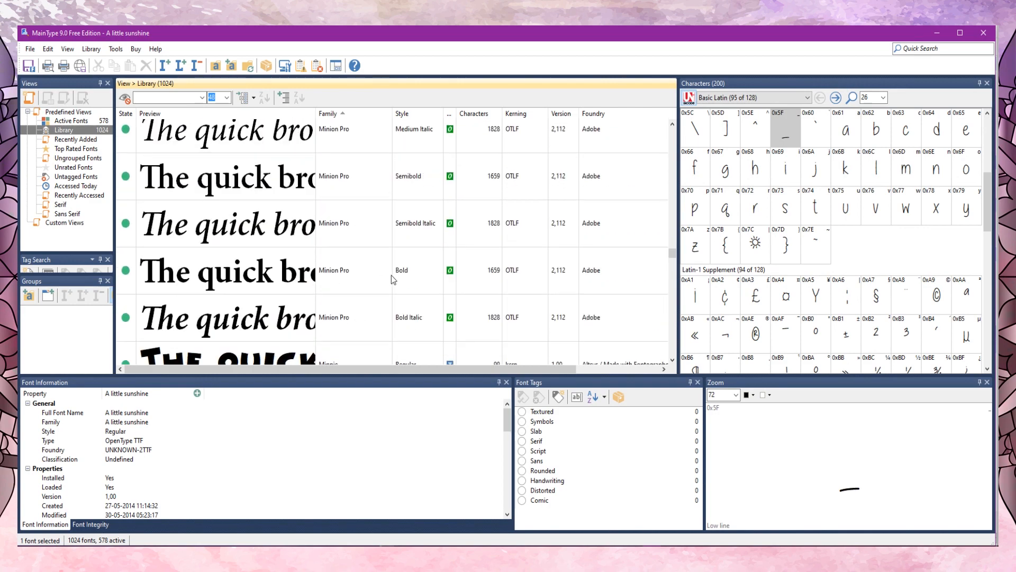
scroll(384, 268, up, 5)
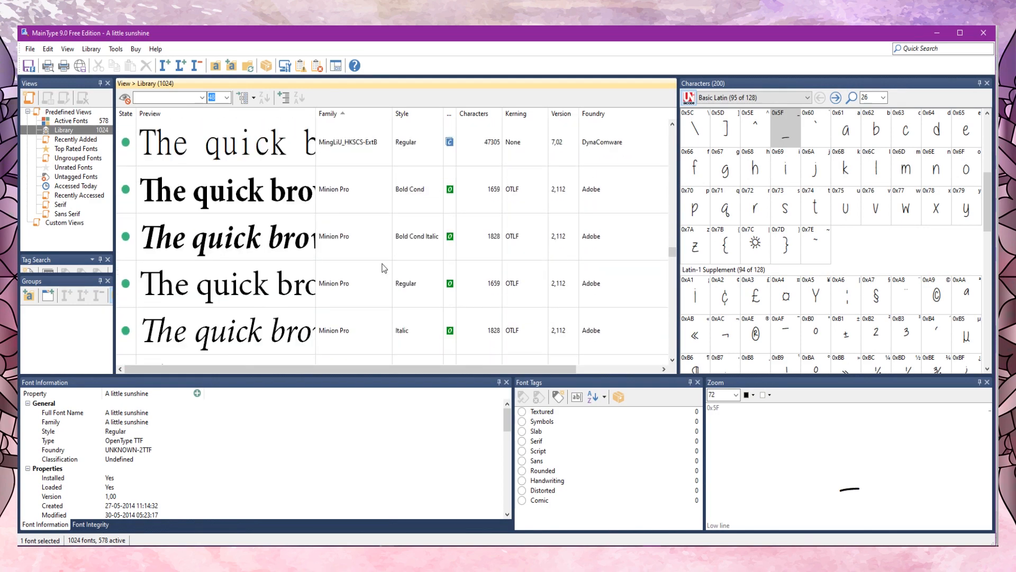
scroll(380, 265, up, 3)
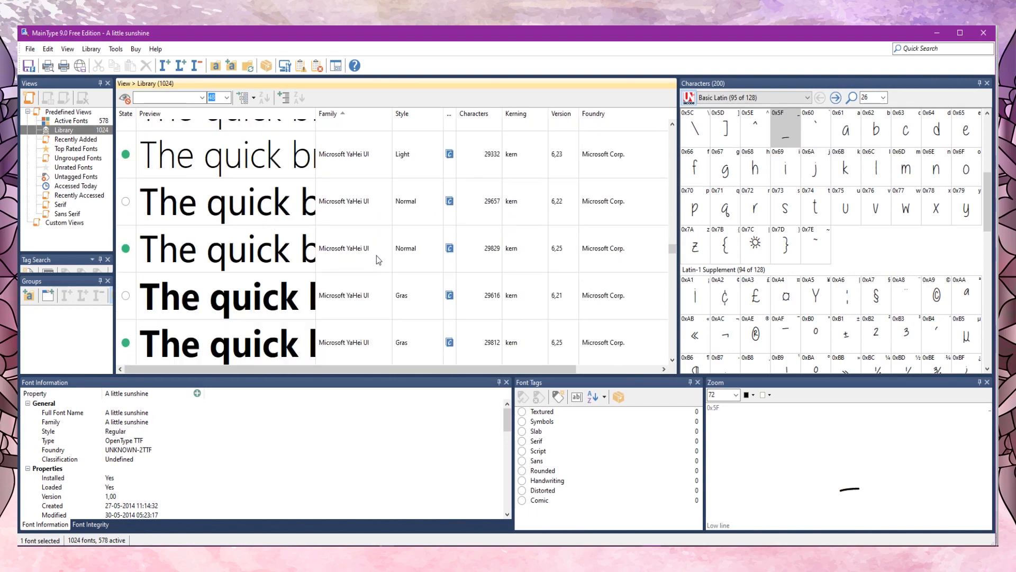
scroll(376, 258, up, 5)
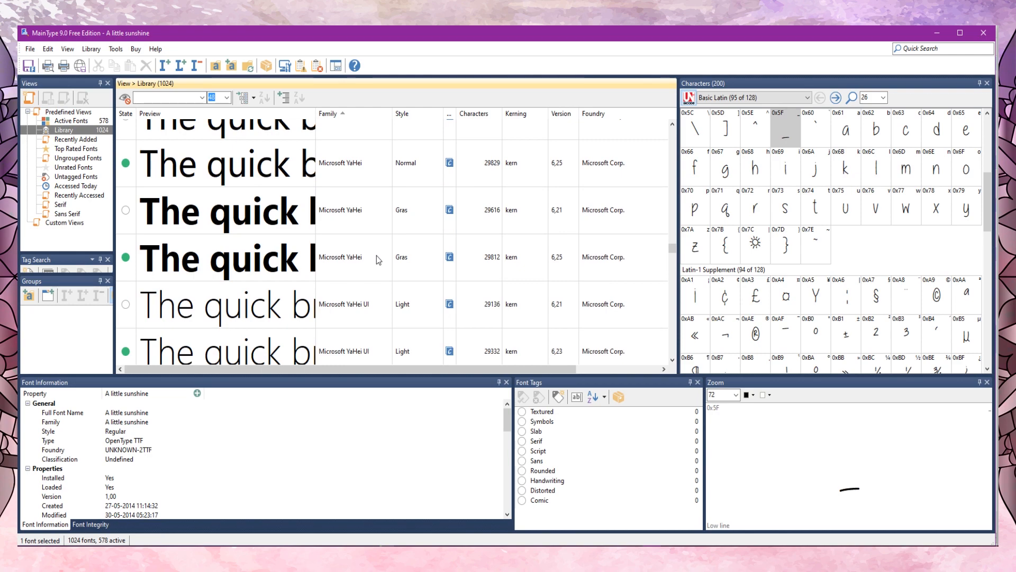
scroll(377, 256, up, 6)
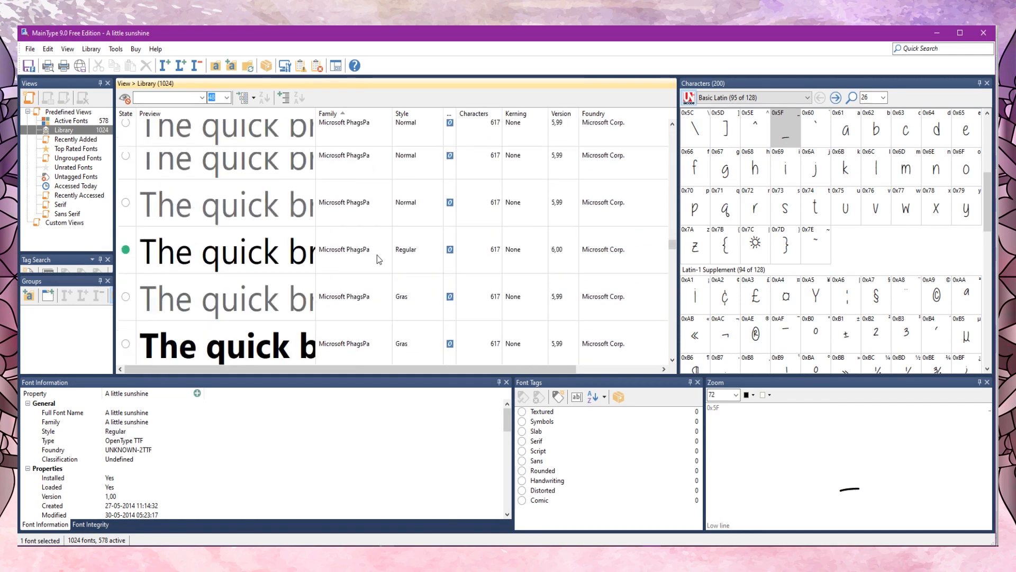
scroll(377, 255, up, 8)
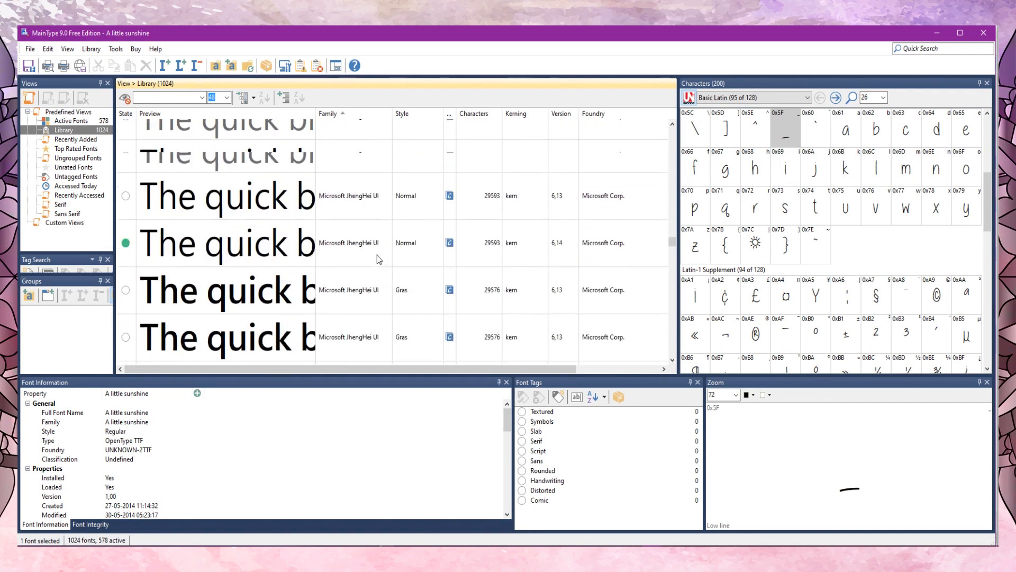
scroll(377, 255, up, 8)
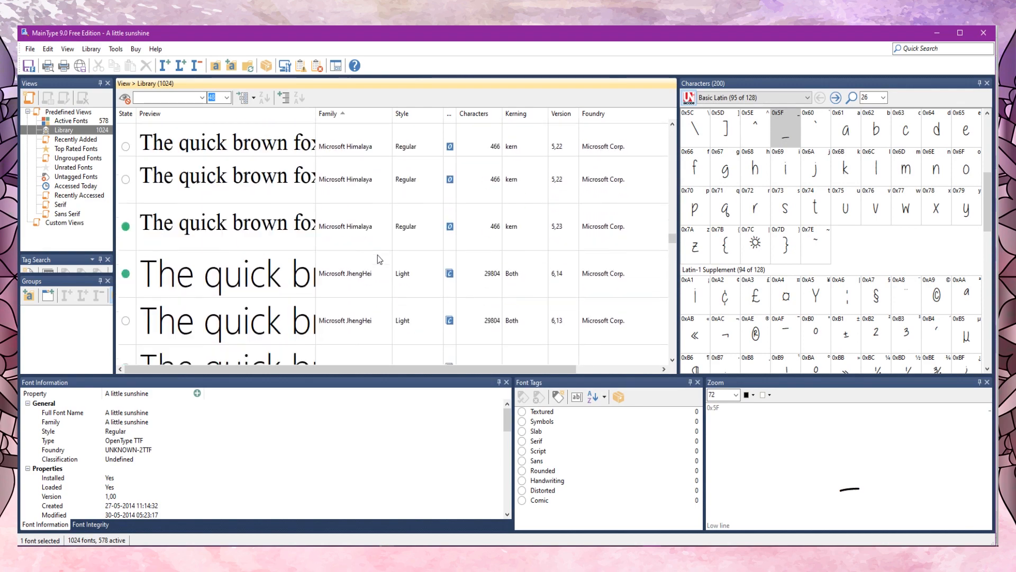
scroll(377, 255, up, 3)
click(276, 253)
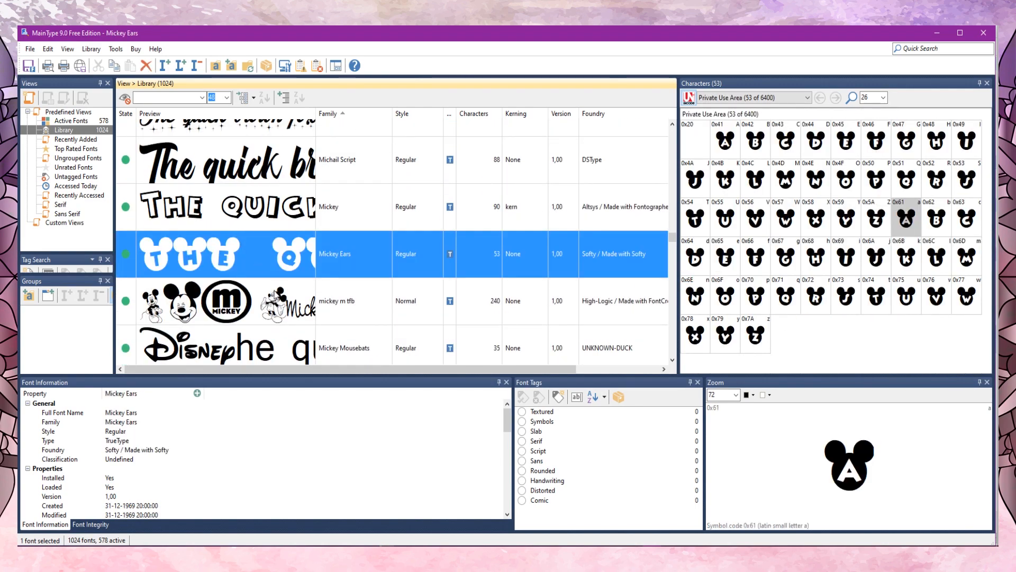
click(271, 291)
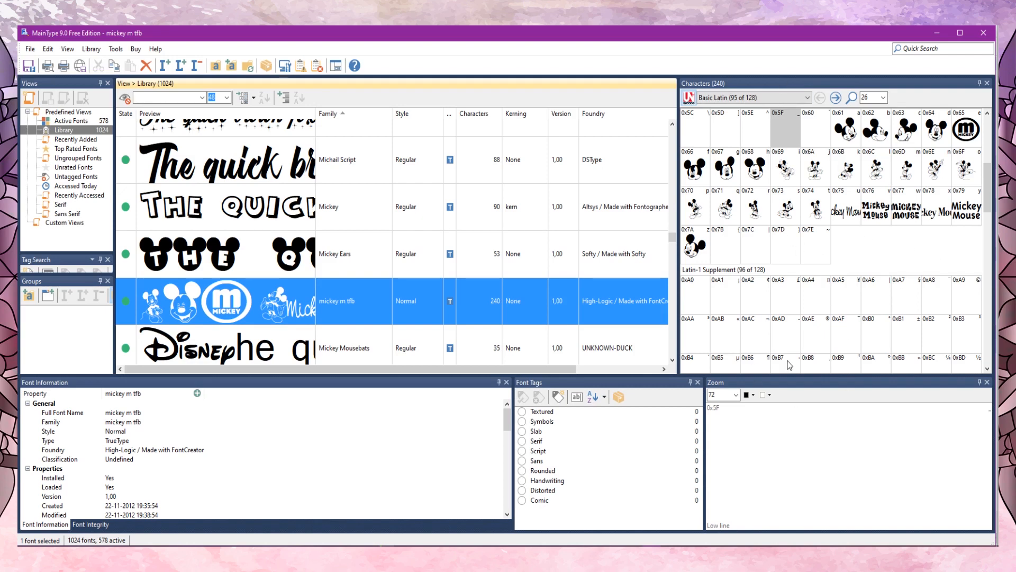
Set the character preview size to 48 and examine which letters produce which mickey m tfb drawings
click(883, 98)
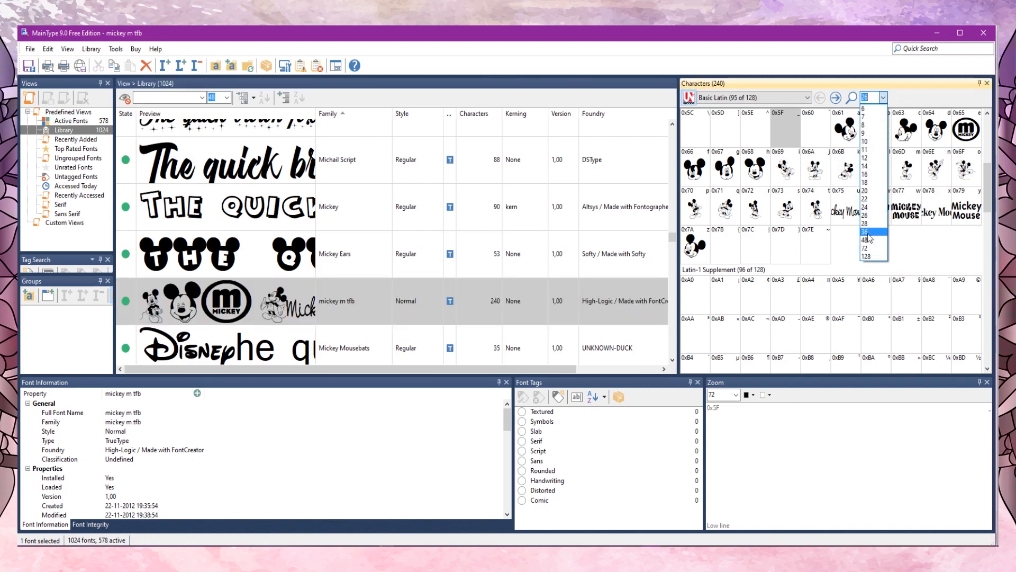
click(871, 244)
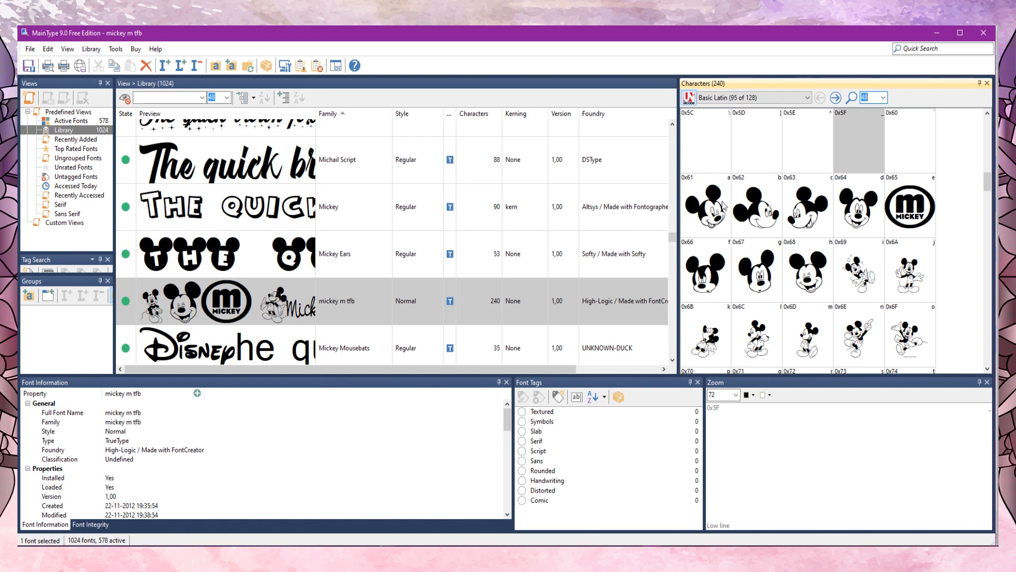
scroll(888, 228, down, 3)
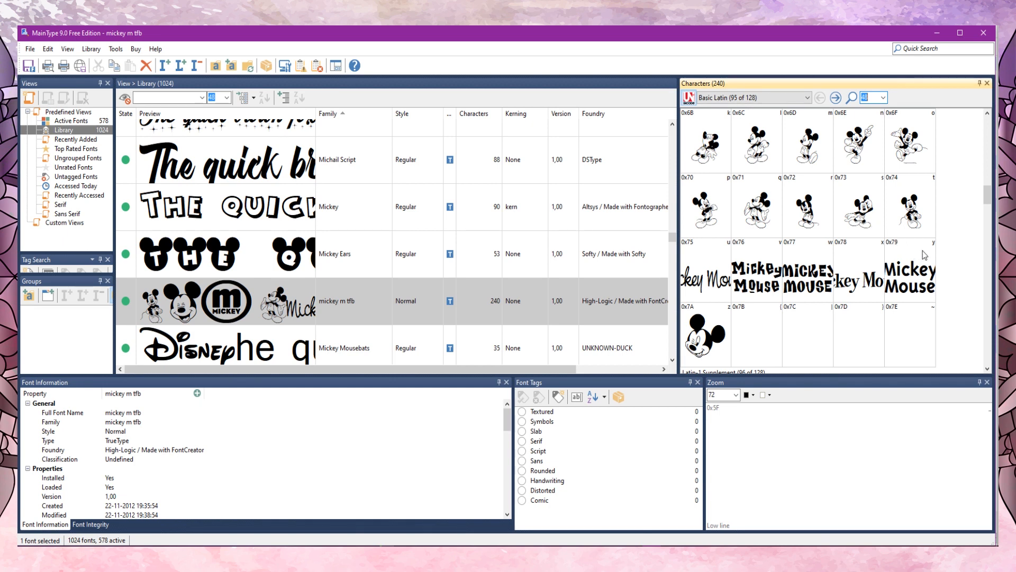
scroll(925, 255, up, 3)
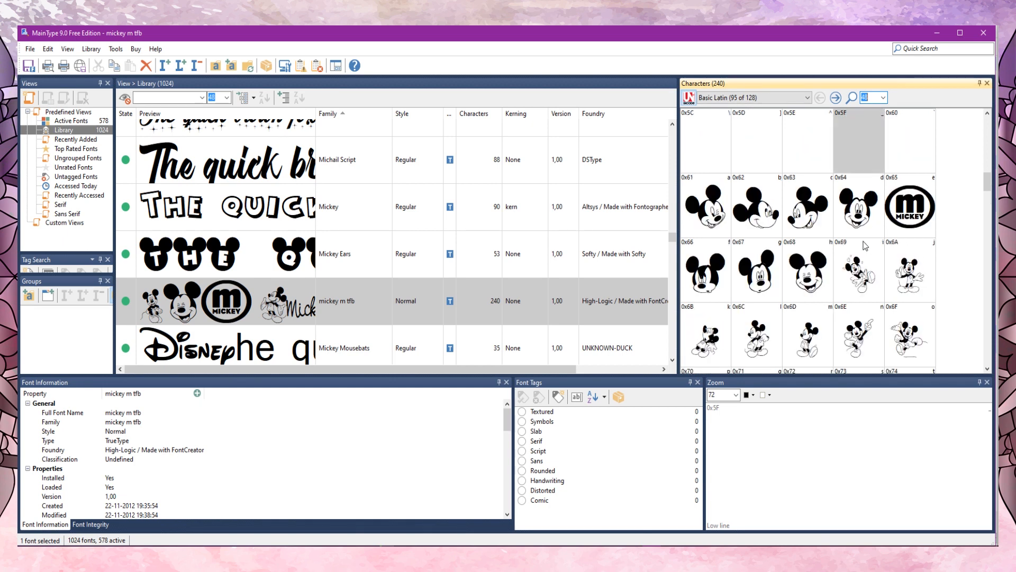
click(869, 256)
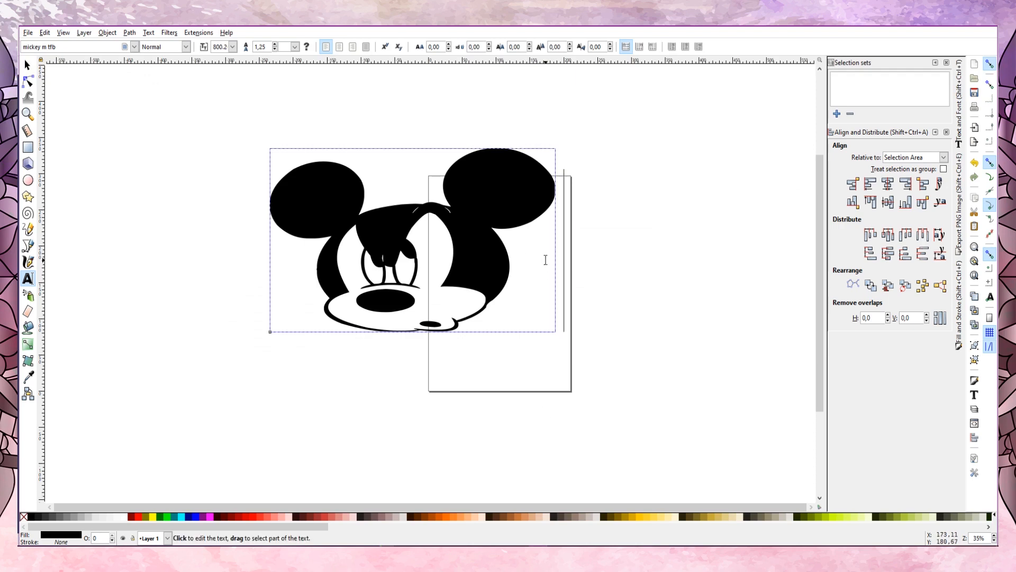
Switch to Inkscape and delete the Mickey face character from the canvas
key(BackSpace)
key(F9)
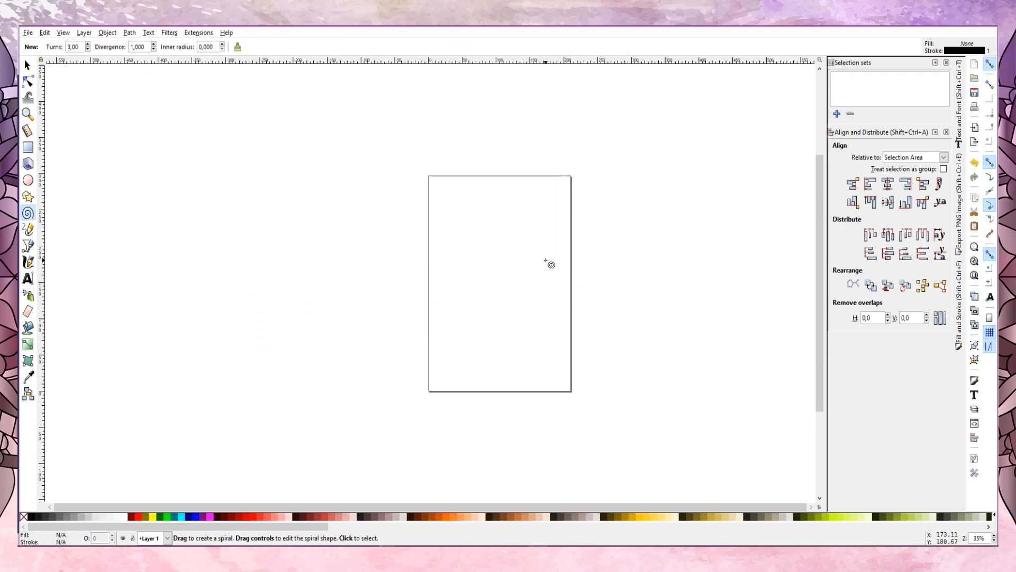
click(28, 279)
click(28, 65)
drag(283, 106, 666, 392)
Insert the letter S as new text just outside the page
click(28, 278)
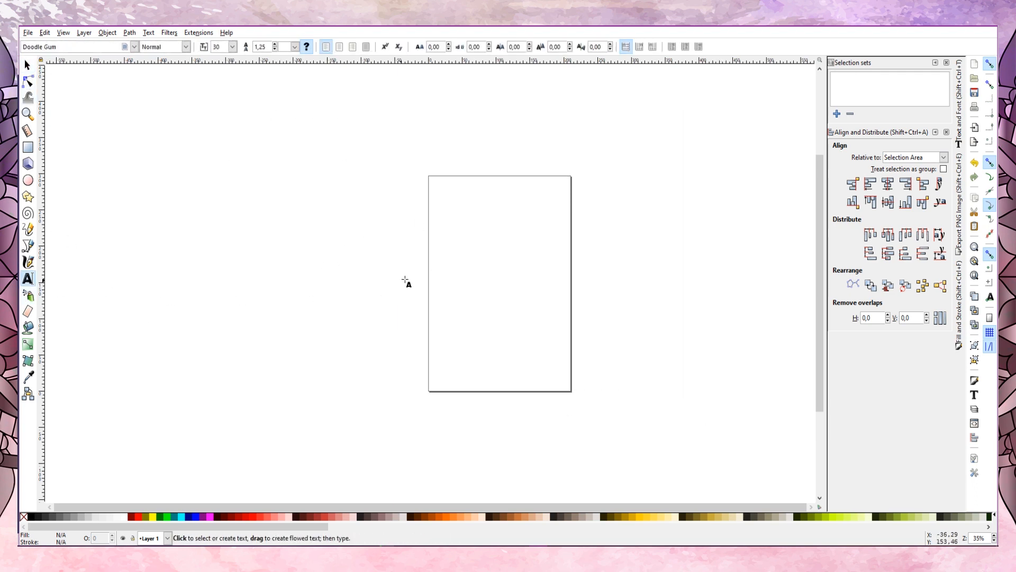
click(406, 278)
text(S)
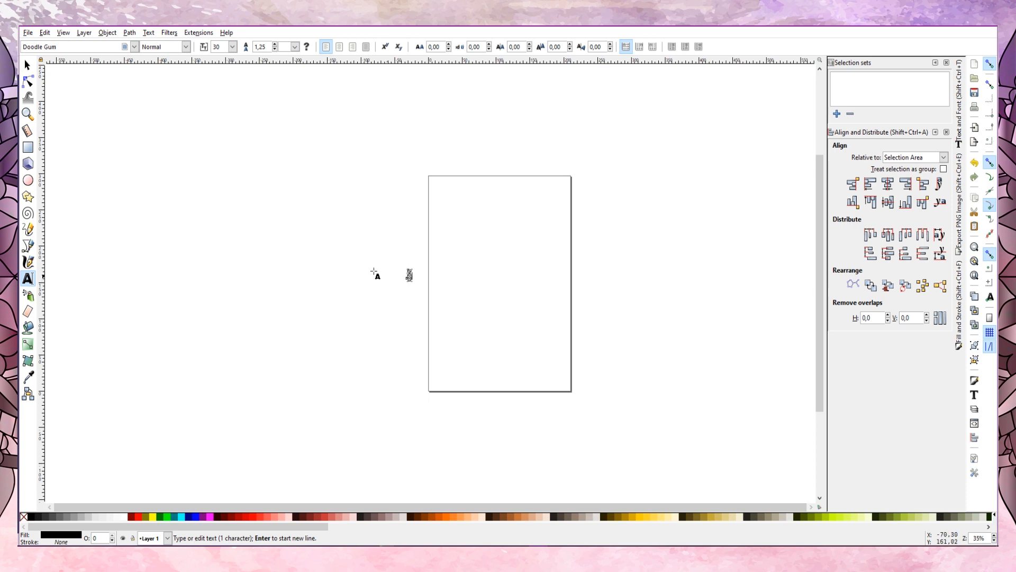
Change the font of the inserted letter beside the page to mickey m tfb
click(133, 48)
scroll(107, 467, down, 5)
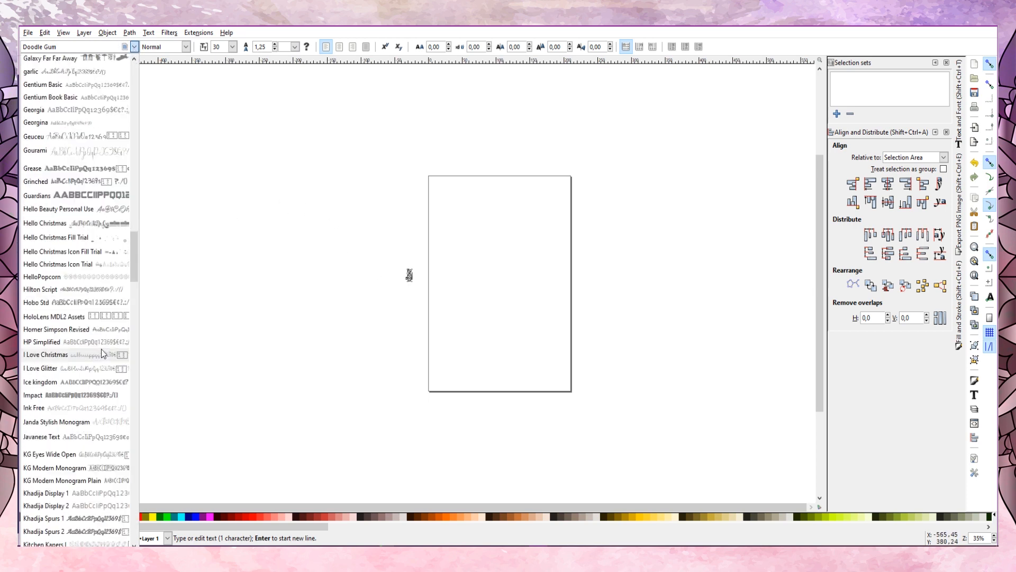
scroll(107, 467, down, 3)
scroll(65, 312, down, 5)
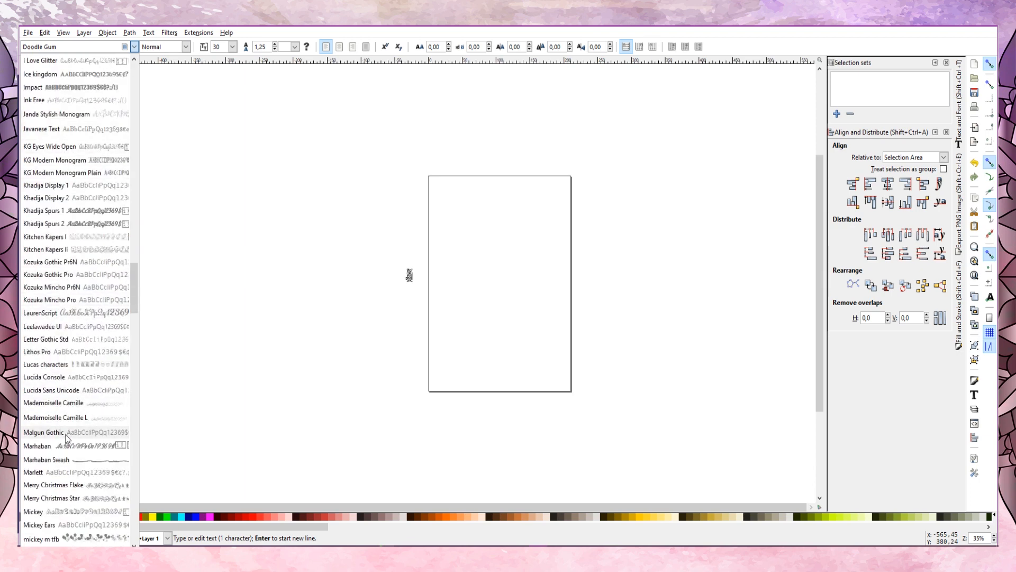
click(53, 539)
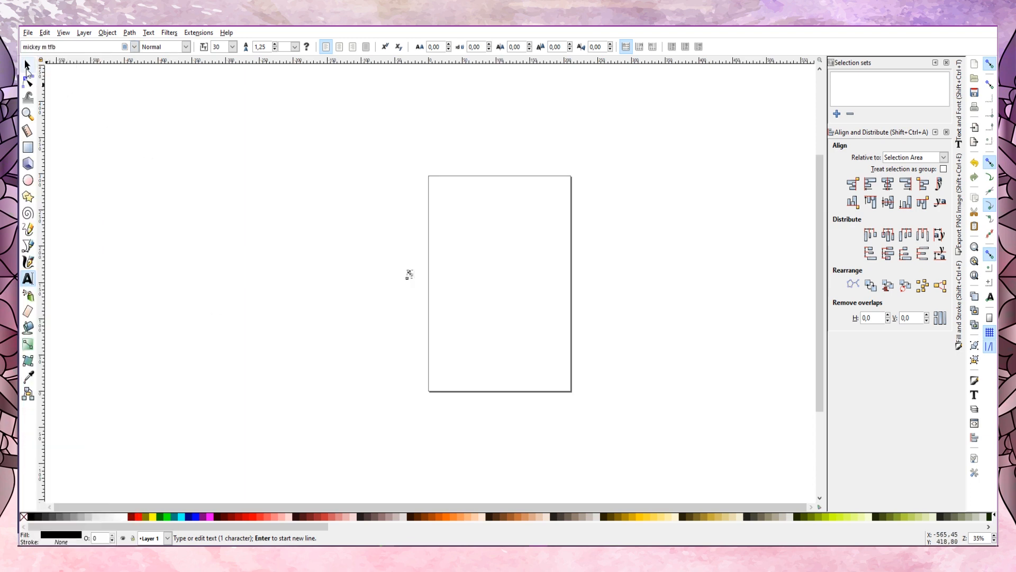
Enlarge the Mickey character to about 458 by 496 mm and move it so that it partly overlaps the page
click(26, 69)
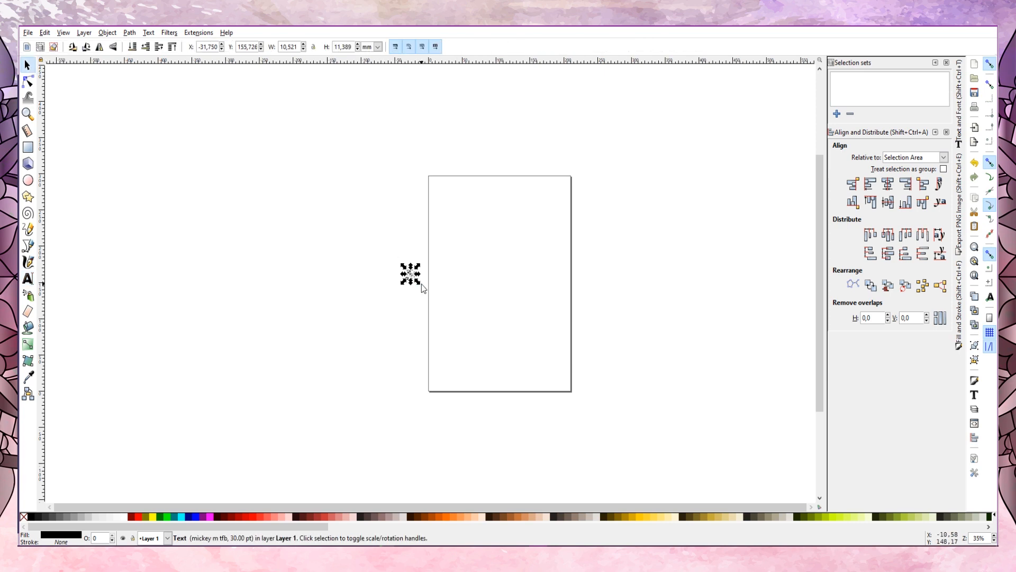
drag(418, 282, 572, 461)
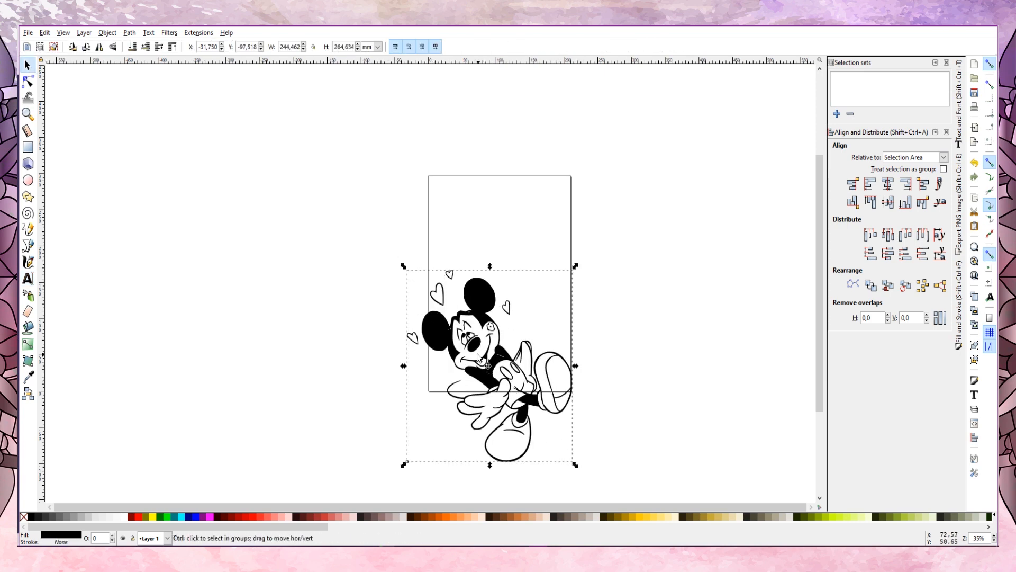
drag(391, 271, 252, 107)
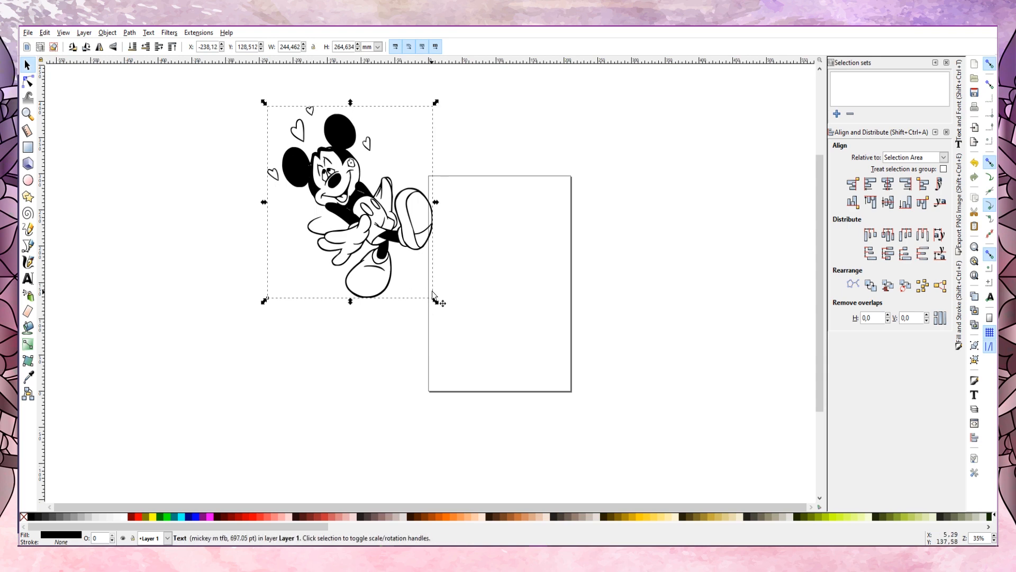
drag(513, 365, 649, 471)
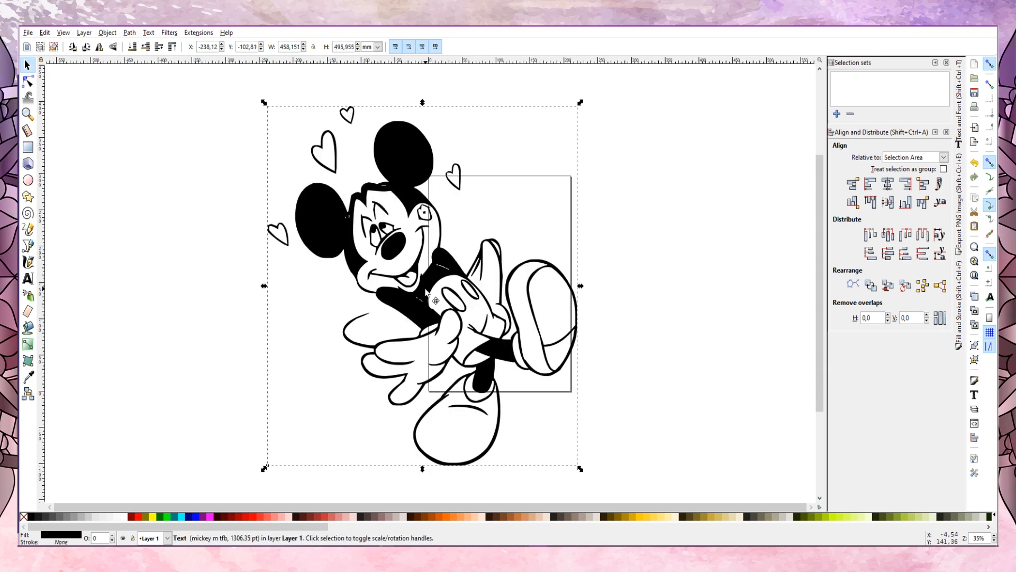
drag(429, 306, 373, 306)
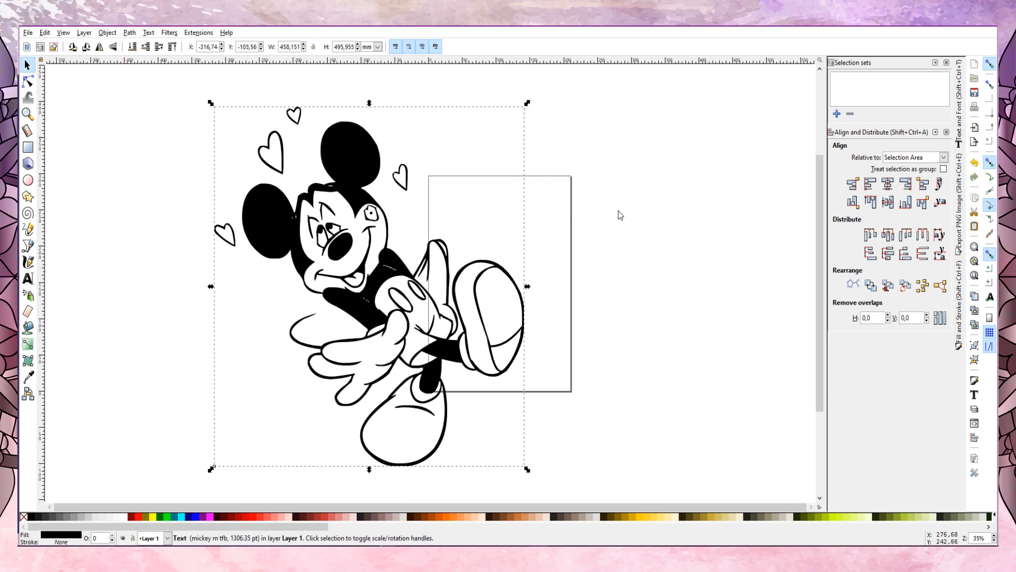
click(647, 153)
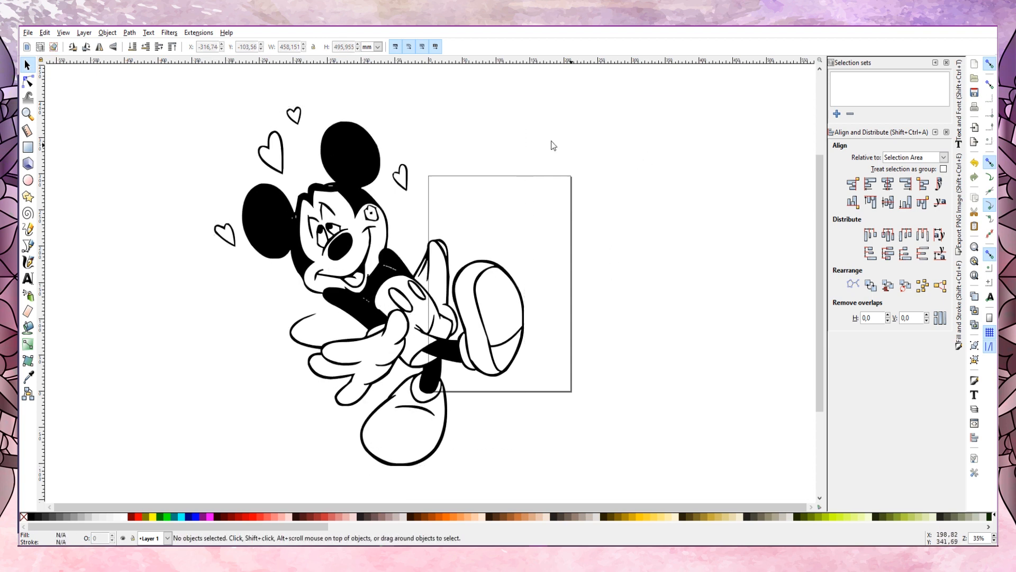
Convert the Mickey text object to a path and ungroup it
click(130, 33)
click(351, 118)
click(347, 144)
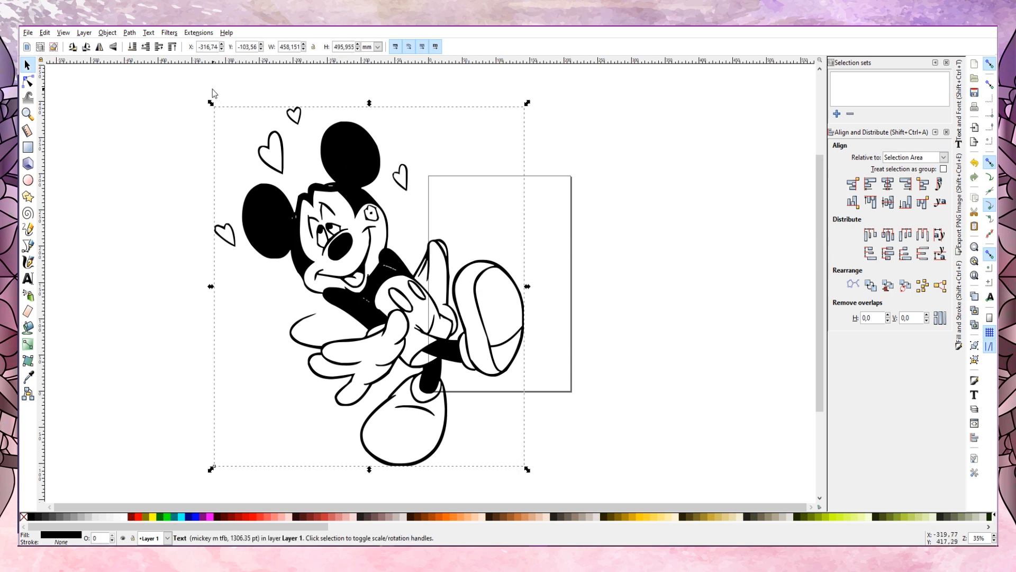
click(130, 33)
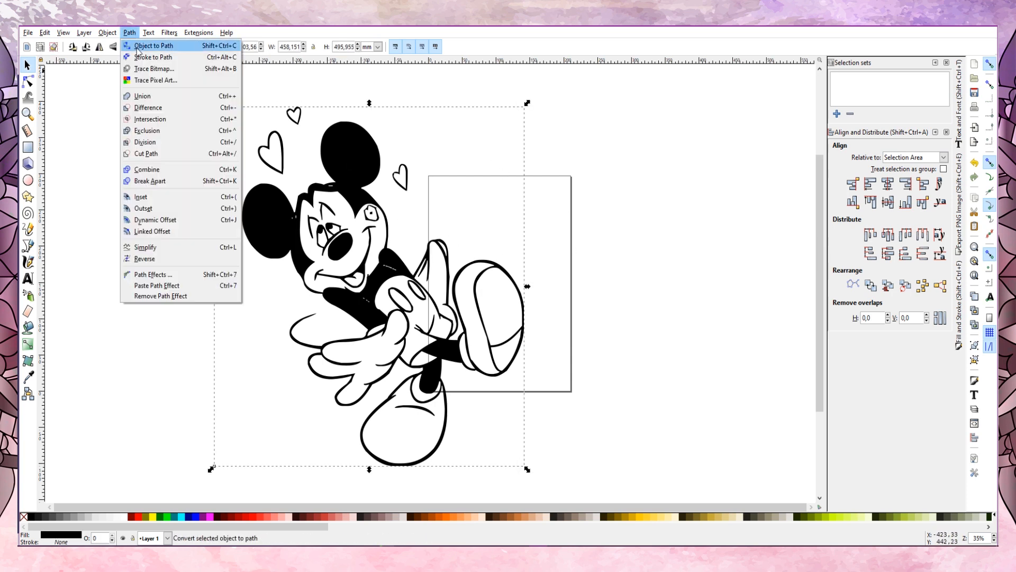
click(139, 49)
click(107, 33)
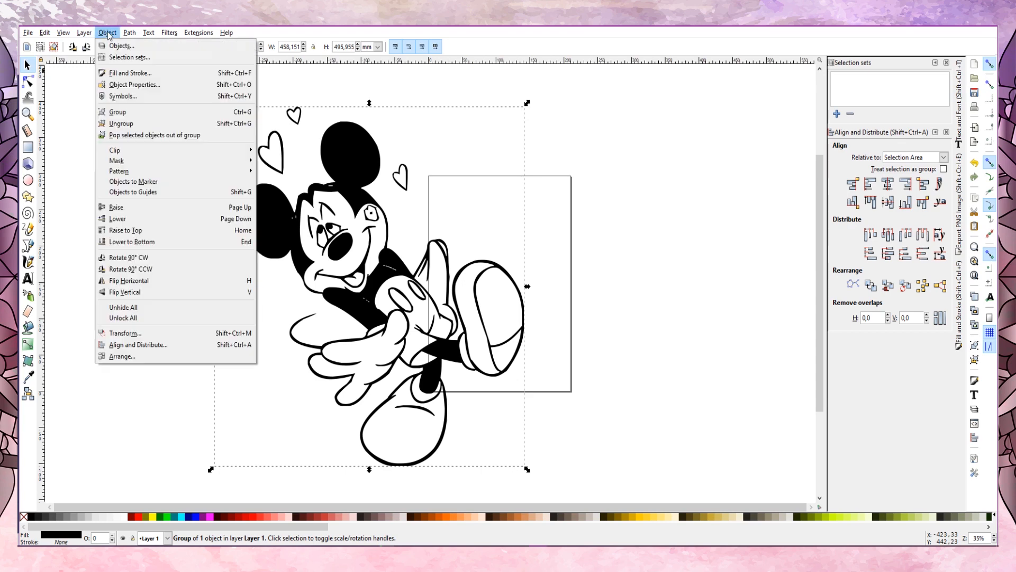
click(107, 33)
Apply Union to the ungrouped Mickey path and deselect it
click(129, 33)
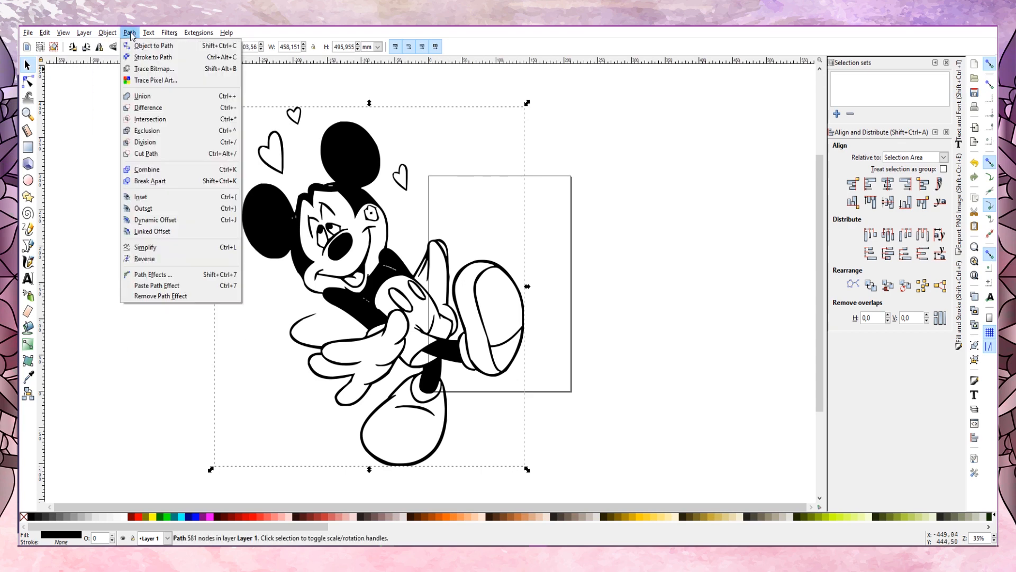
click(141, 97)
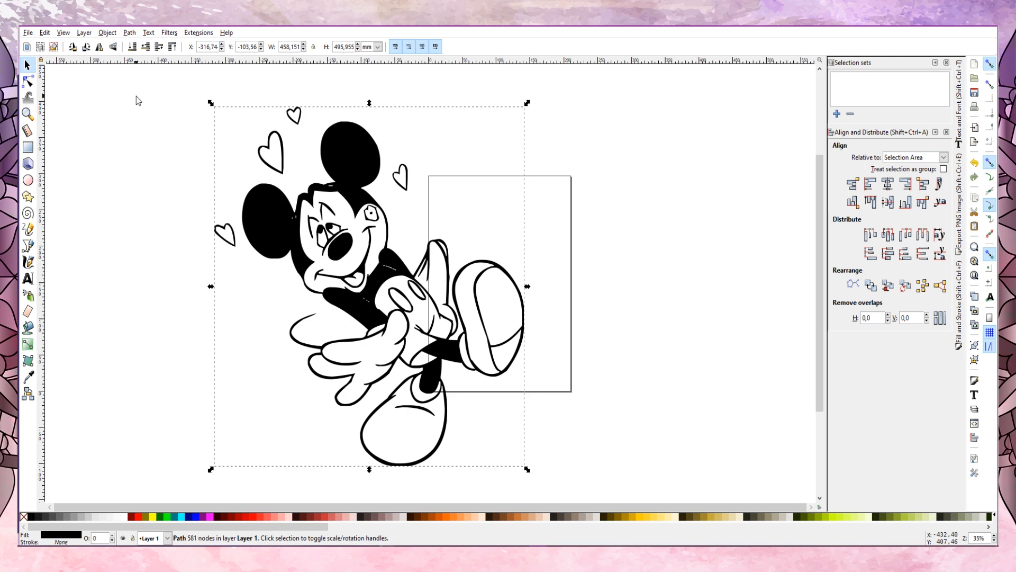
click(59, 308)
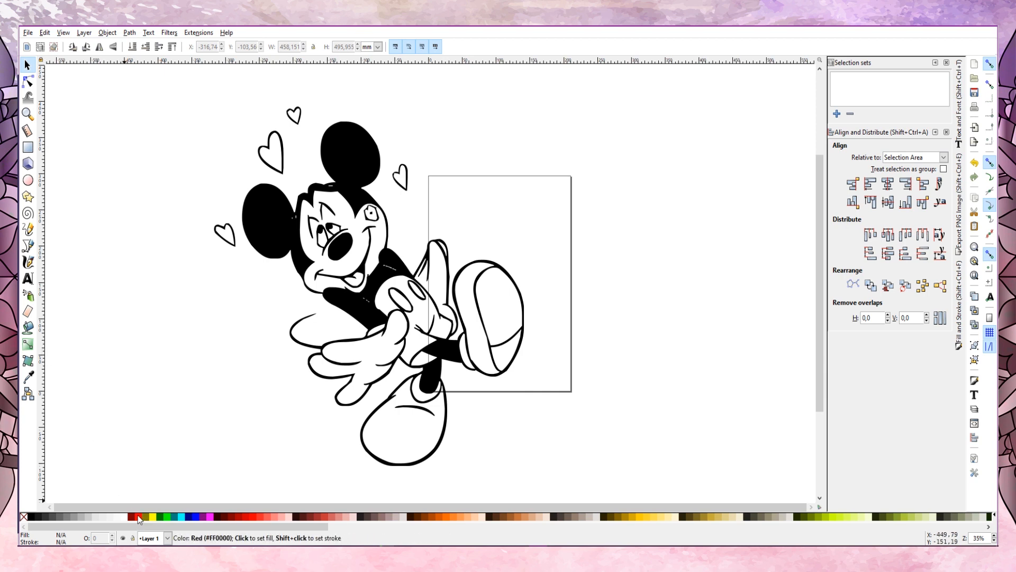
Fill the four hearts and the mark on Mickey's cheek with red (#FF0000) using the bounded-area fill
click(27, 327)
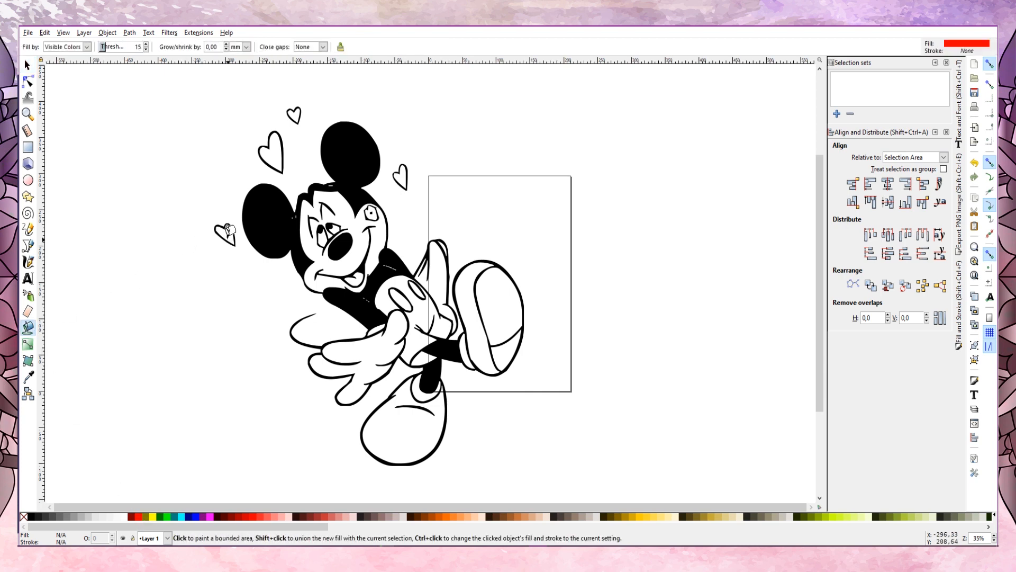
click(227, 230)
click(270, 151)
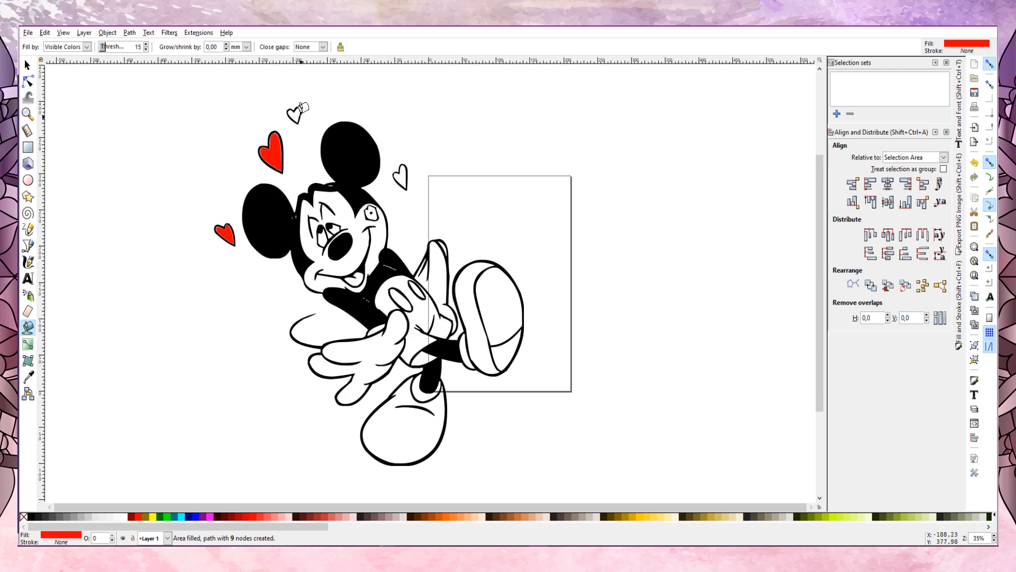
click(294, 115)
click(401, 173)
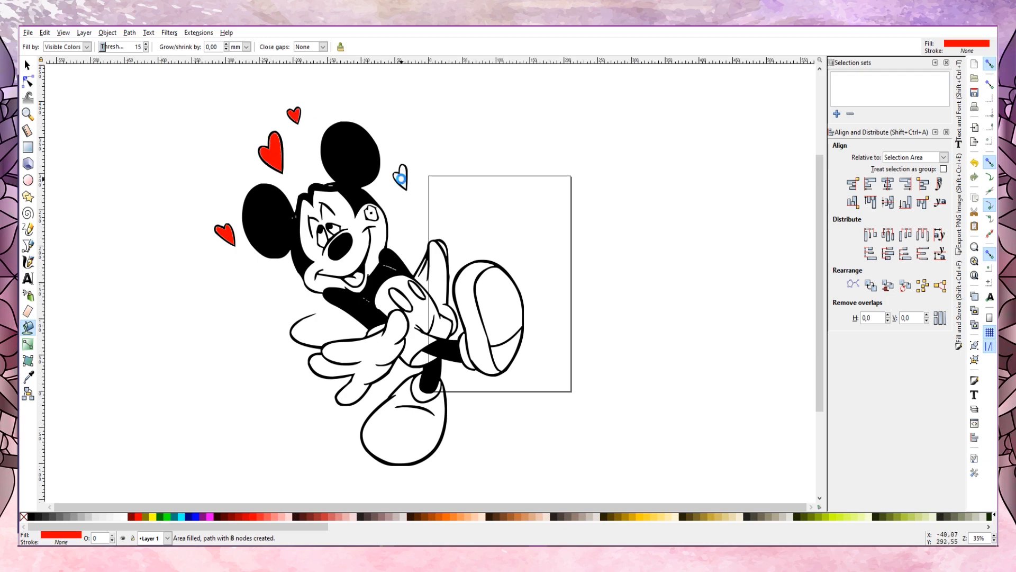
click(371, 207)
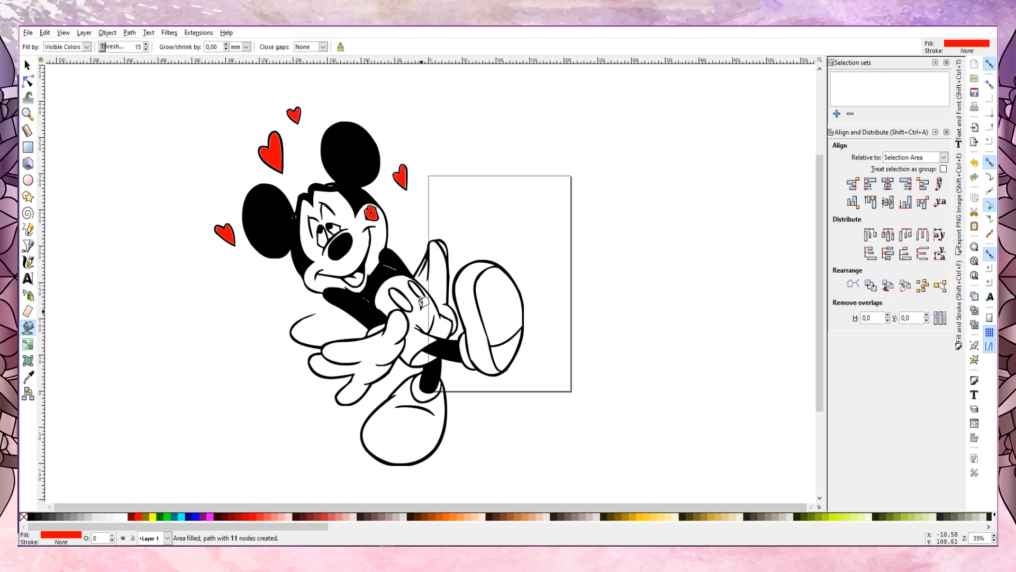
Fill Mickey's shorts with red, including the lower leg section and the thin gap along their upper edge
click(422, 303)
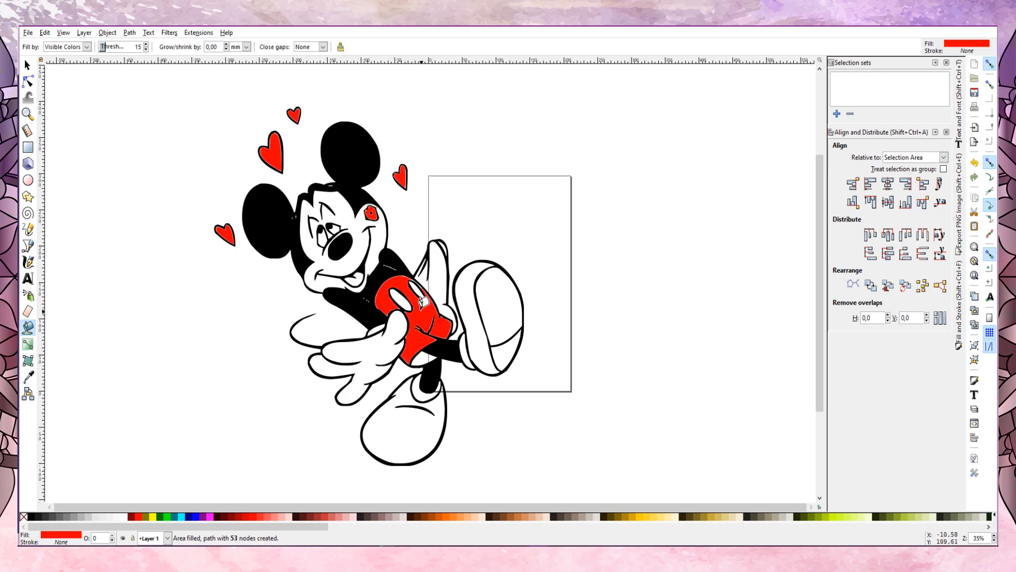
click(425, 351)
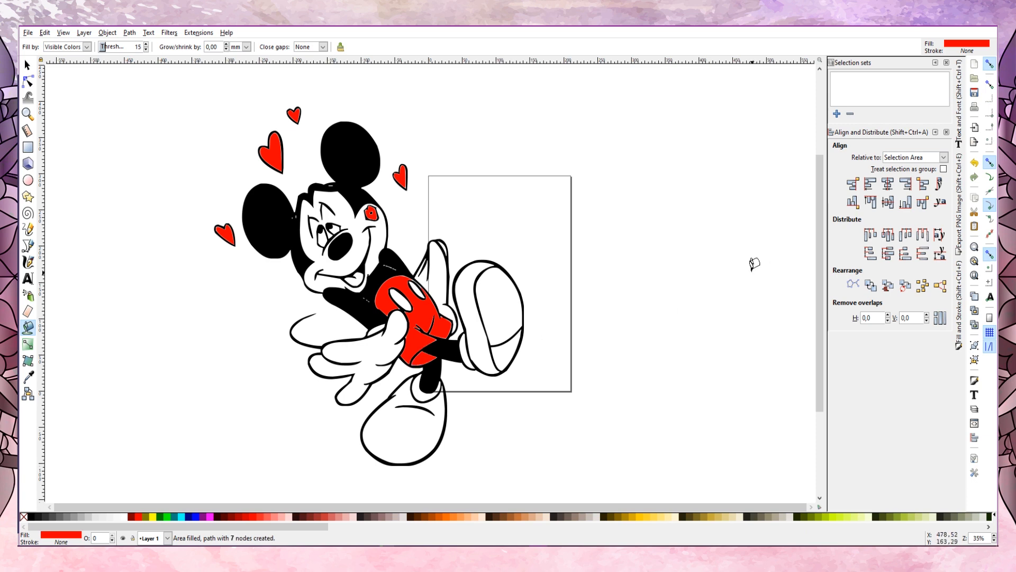
key(plus)
key(plus)
key(plus)
key(plus)
key(plus)
key(plus)
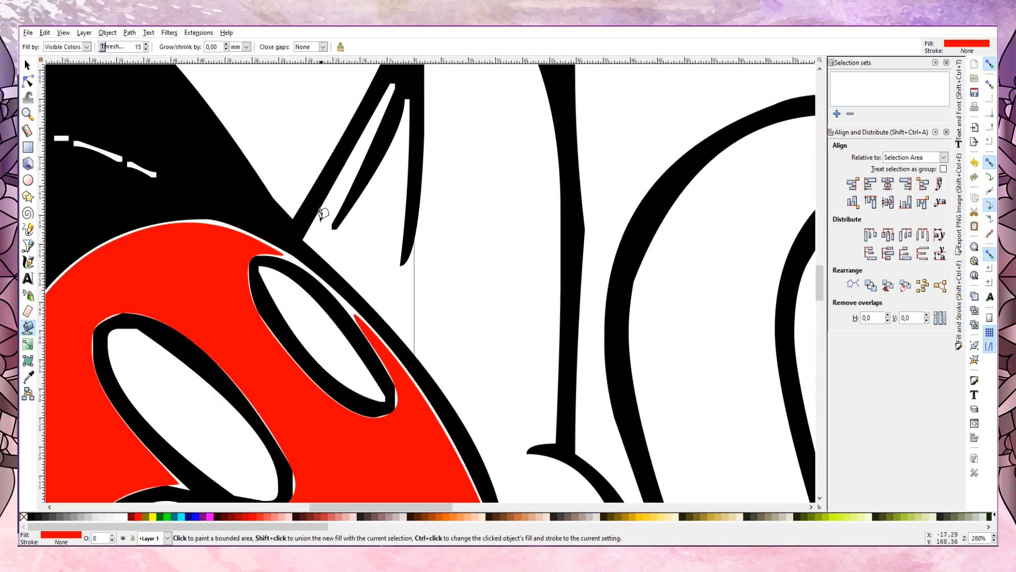
click(289, 251)
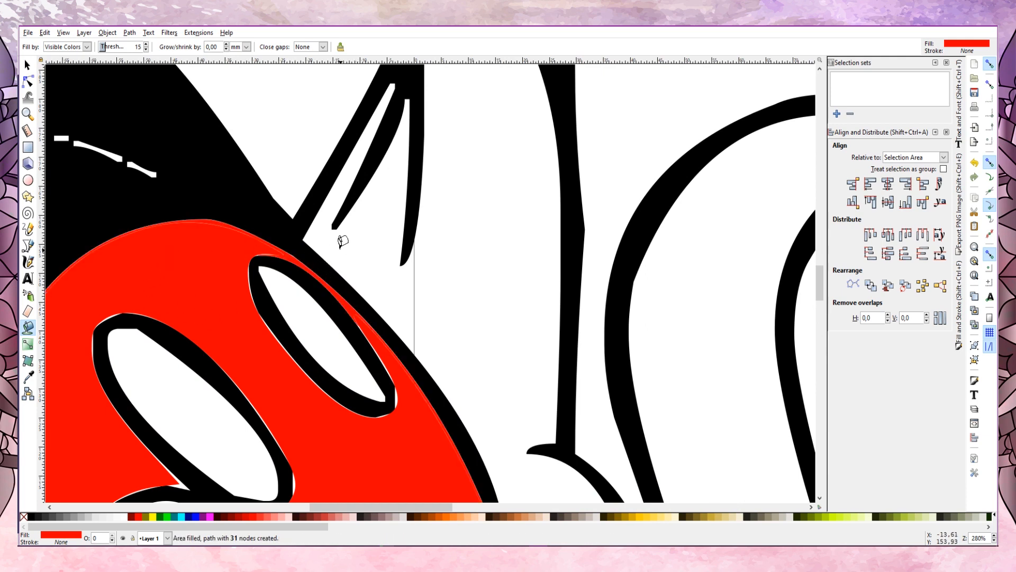
key(minus)
key(minus)
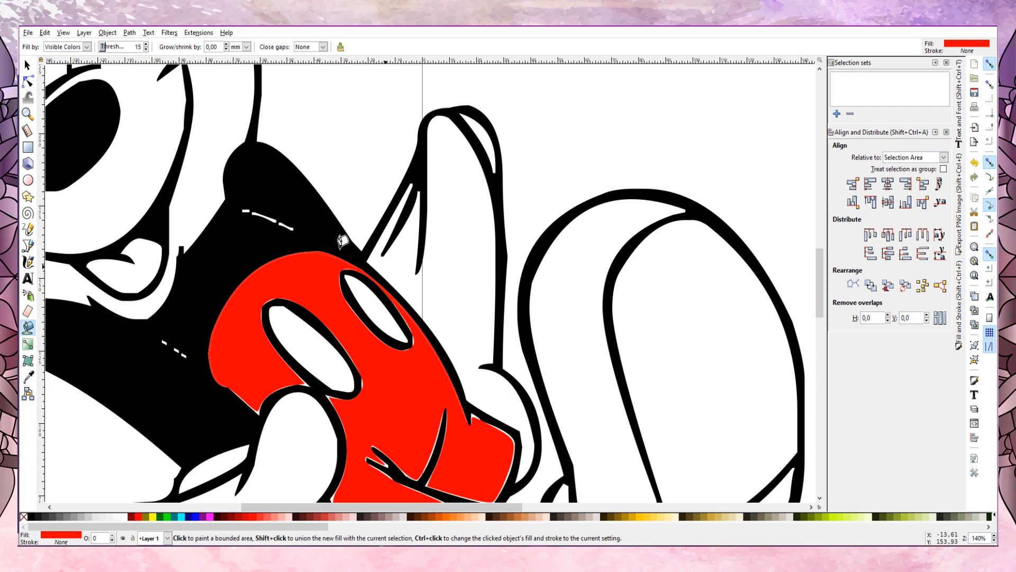
key(minus)
key(minus)
key(minus)
key(minus)
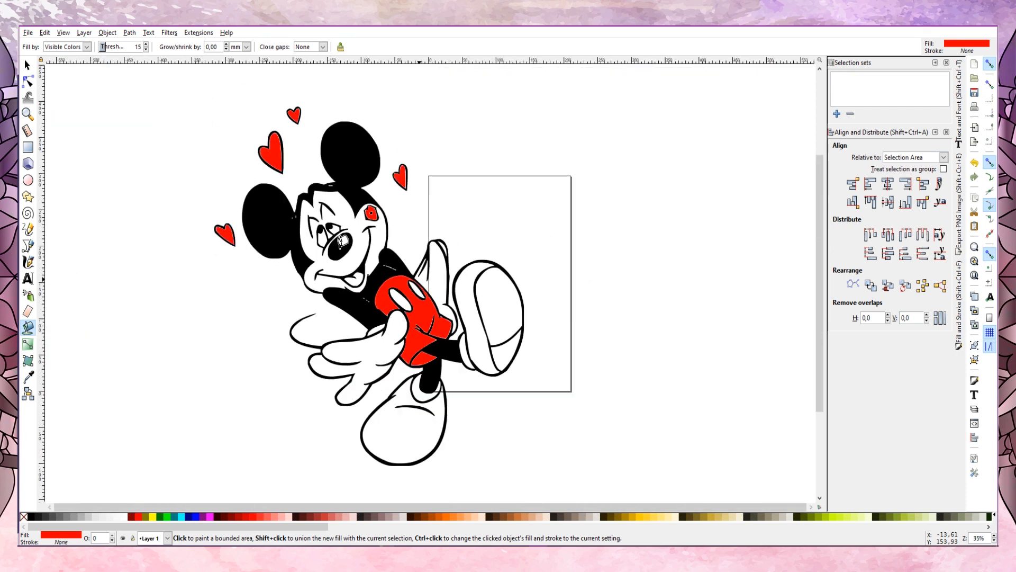
Select every object with the same fill color as the red shorts and merge them into one path with Union
click(29, 66)
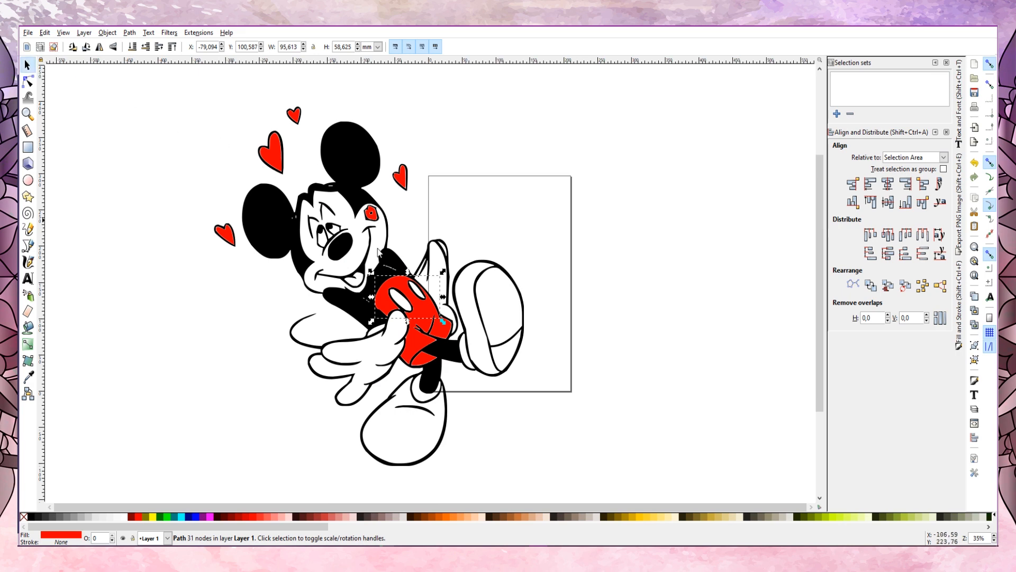
right_click(401, 287)
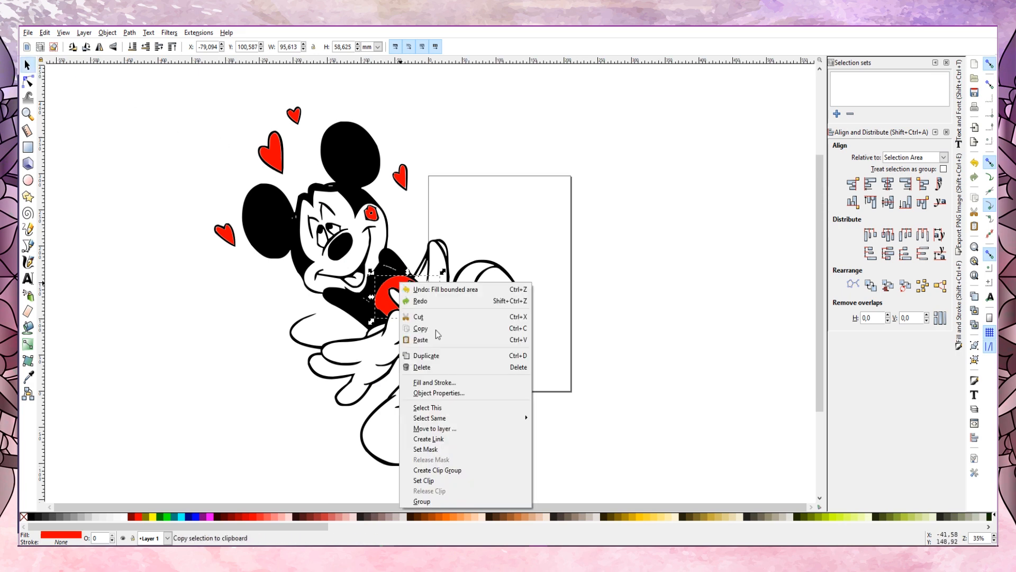
mouse_move(488, 419)
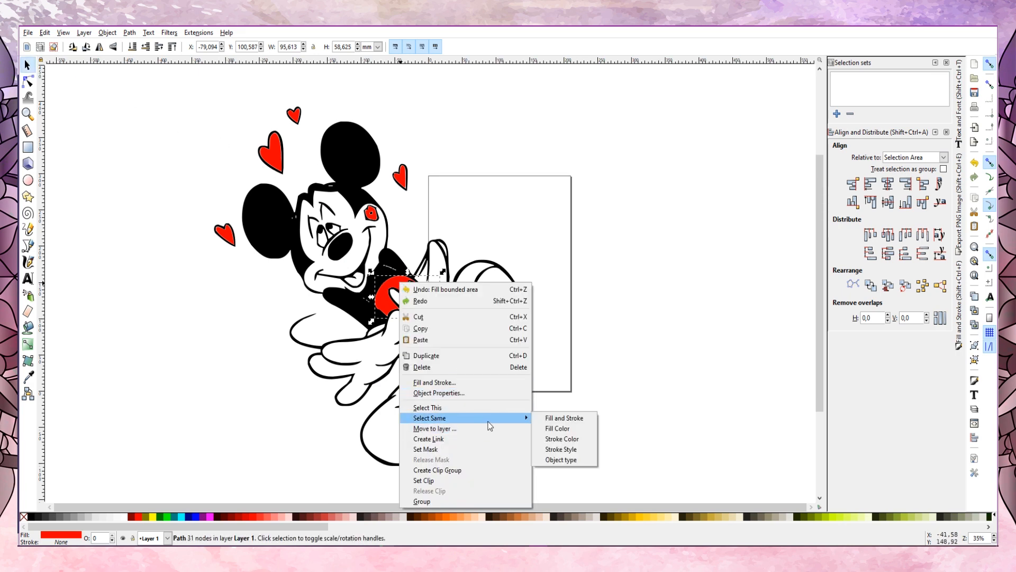
click(569, 427)
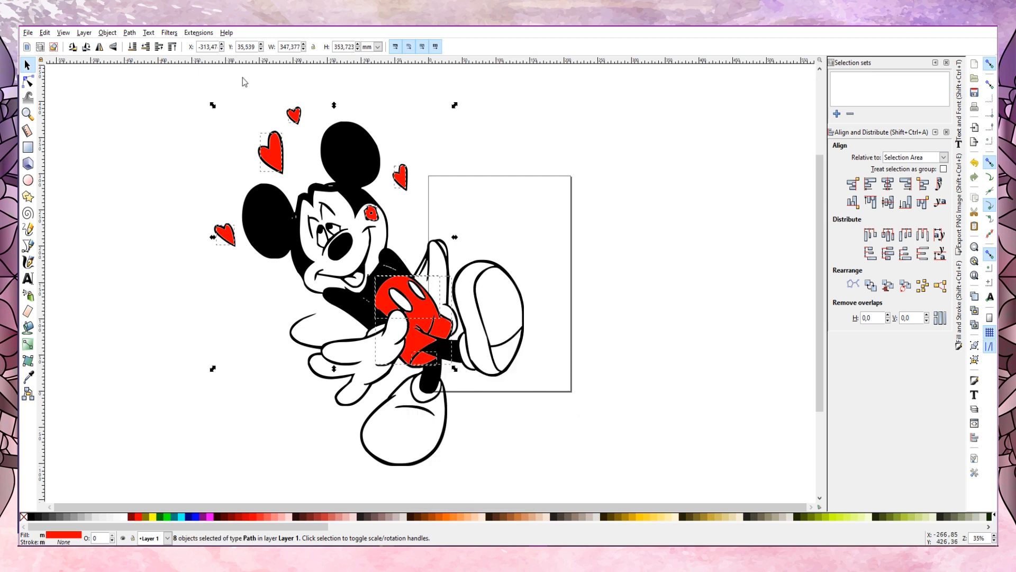
click(133, 33)
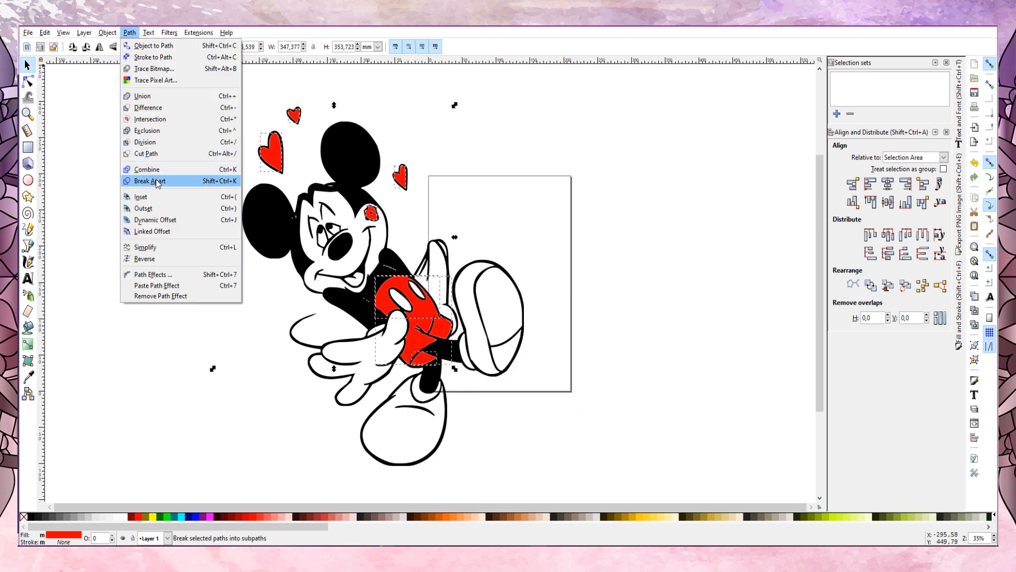
click(142, 98)
click(132, 33)
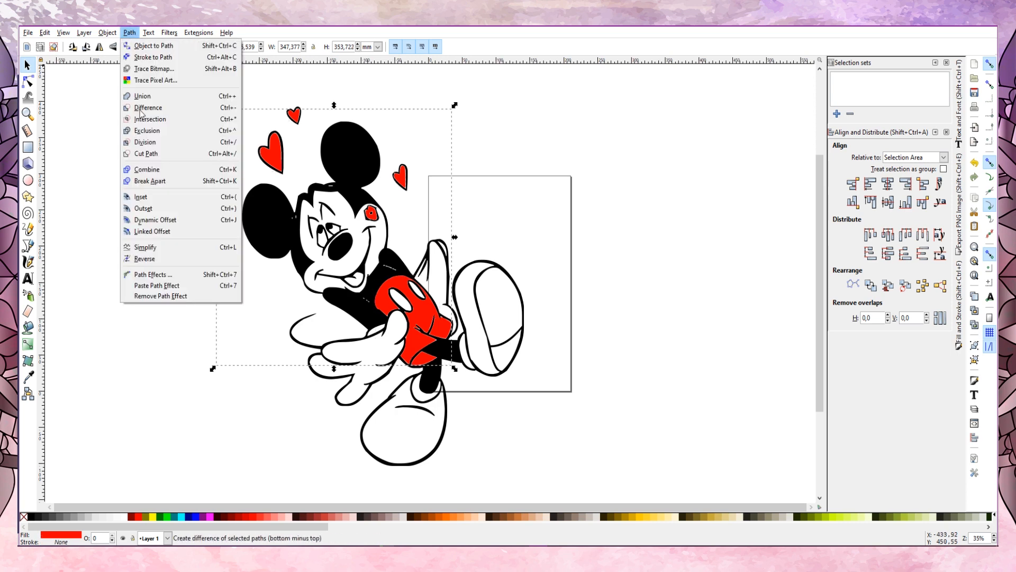
click(153, 174)
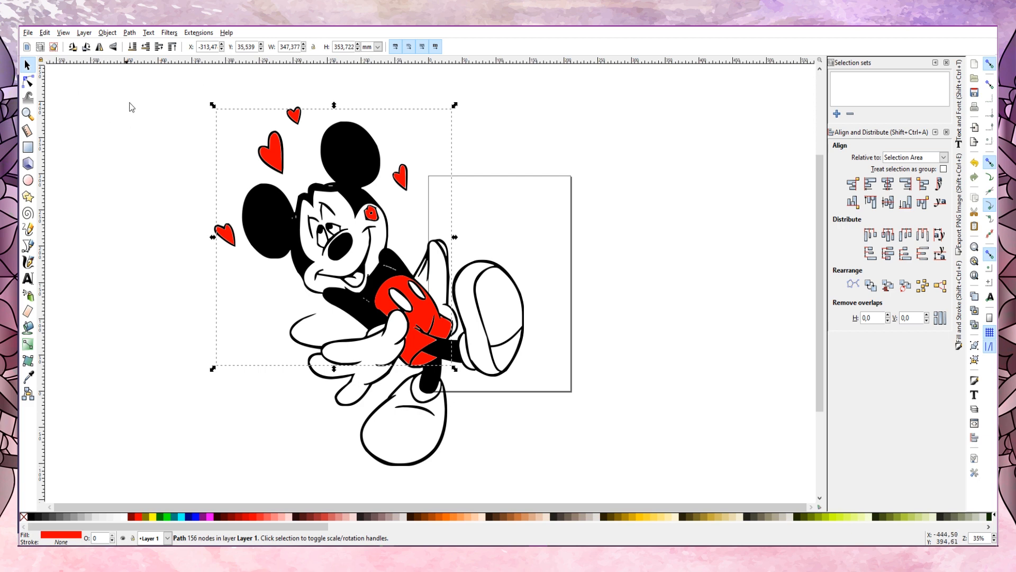
click(112, 147)
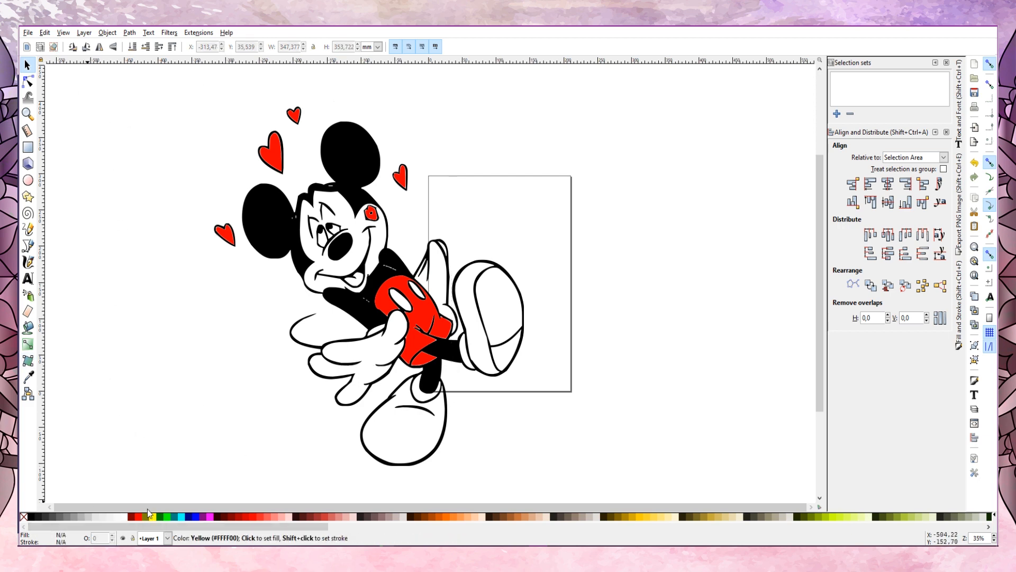
Fill both of Mickey's shoes, including the cuffs and sole sections, with yellow (#FFFF00) using the bounded-area fill
click(27, 327)
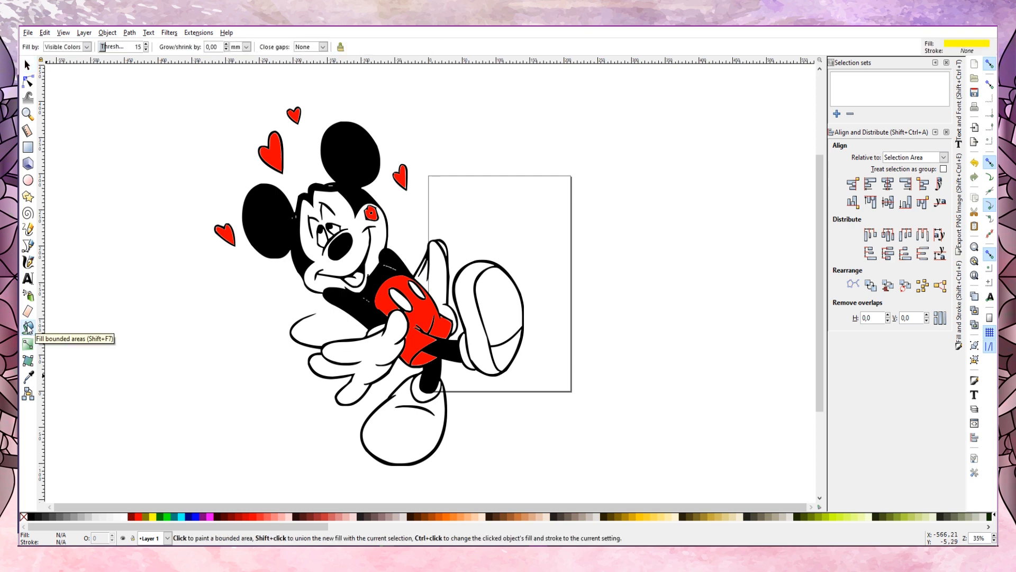
click(407, 446)
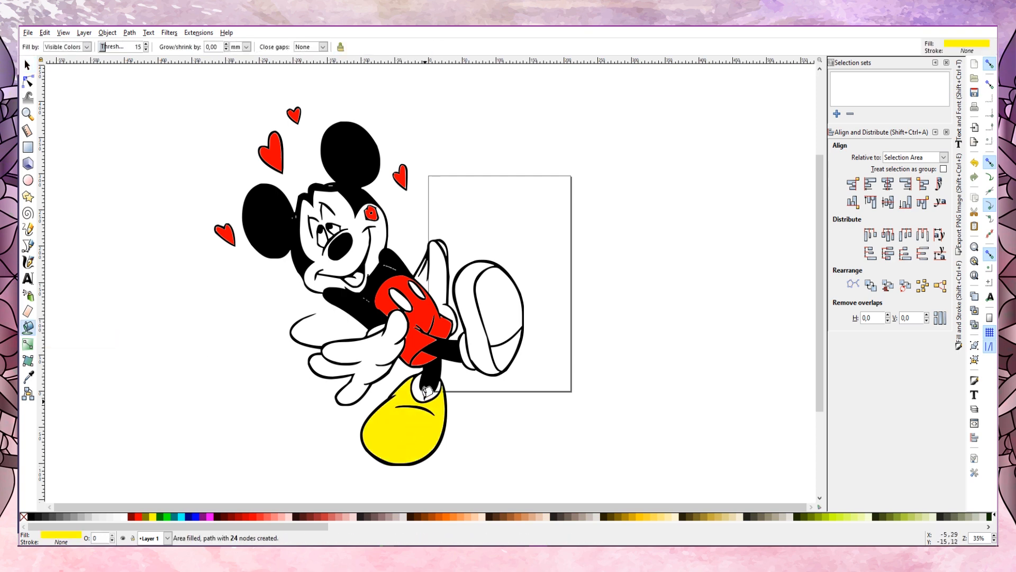
click(476, 321)
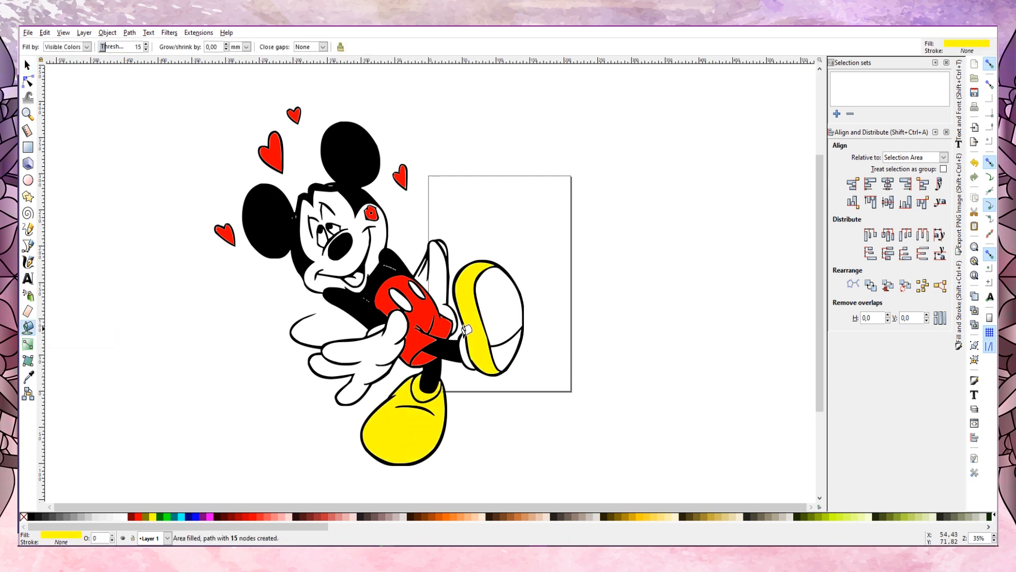
click(501, 301)
click(504, 346)
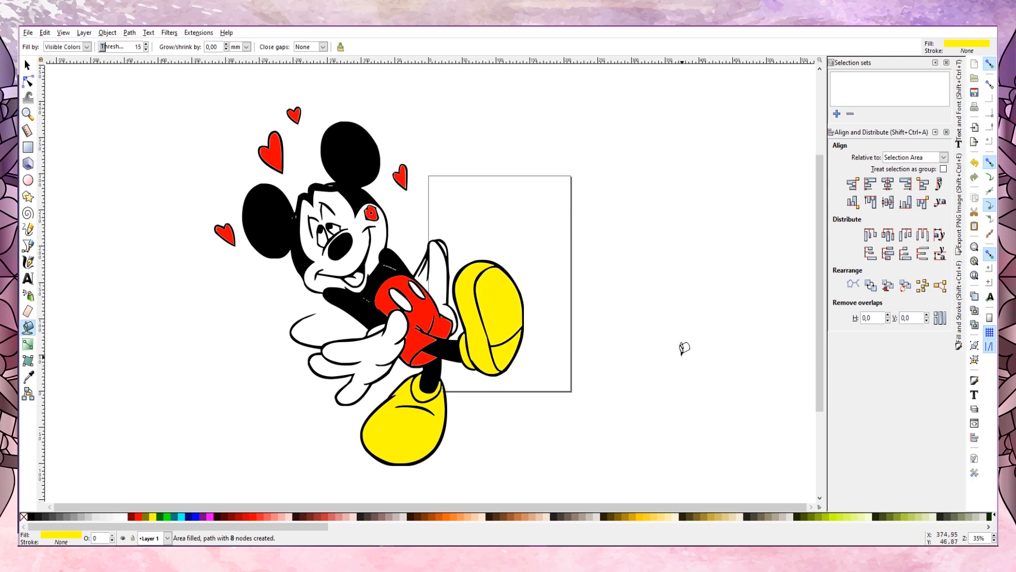
Select every object with the same fill color as the yellow shoes, merge them with Combine, and deselect the result
click(27, 64)
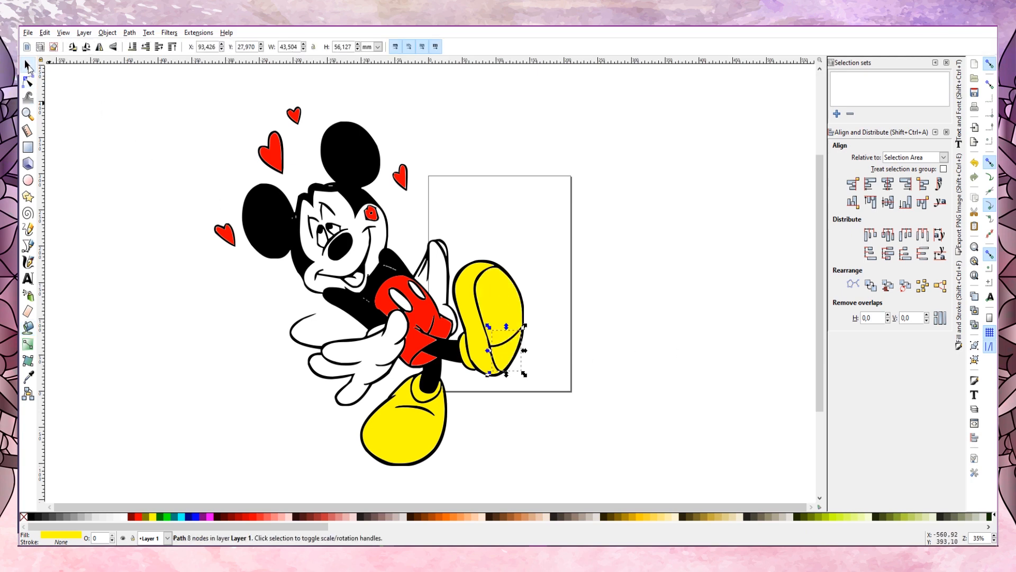
right_click(503, 354)
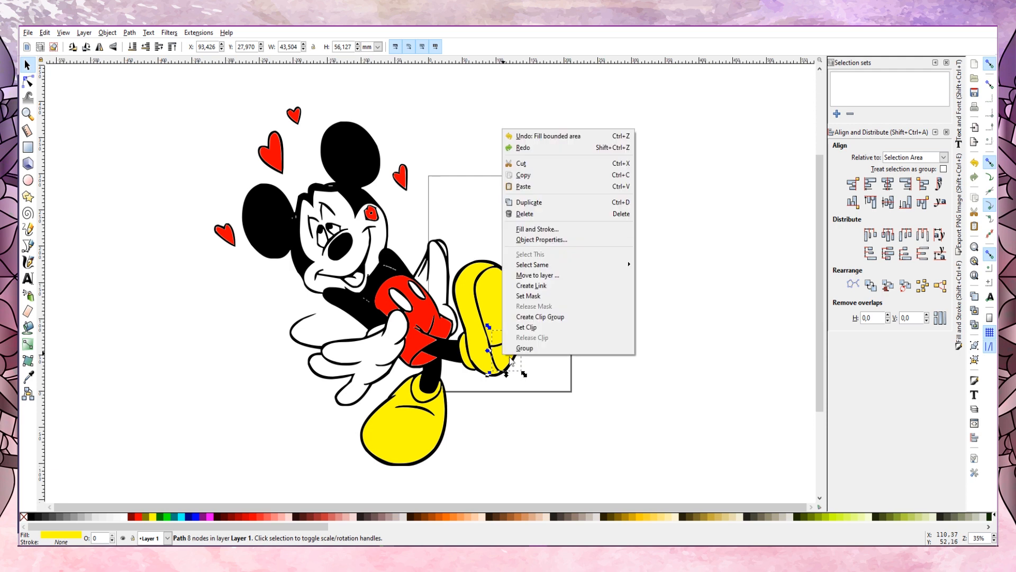
mouse_move(583, 263)
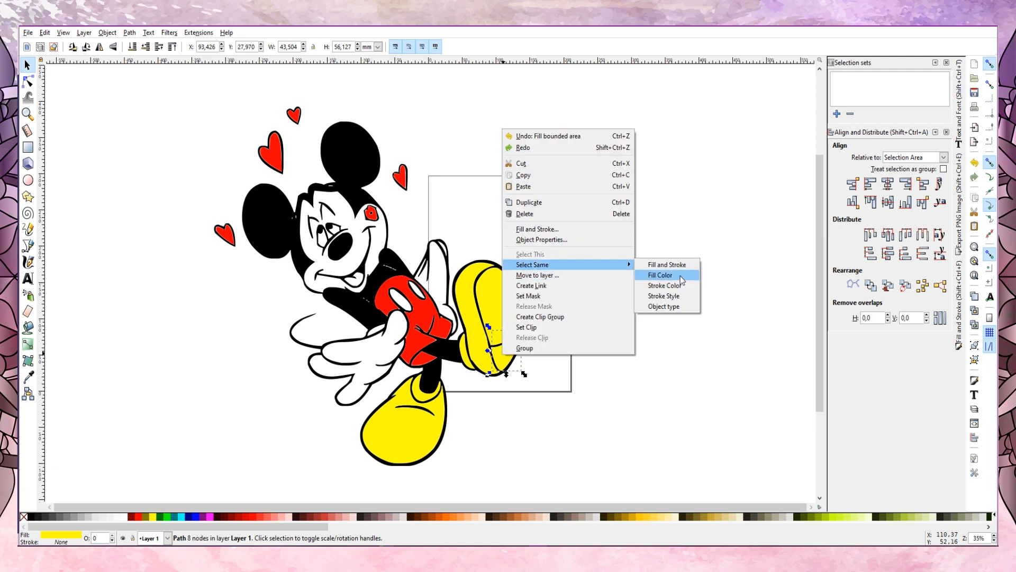
click(685, 270)
click(129, 33)
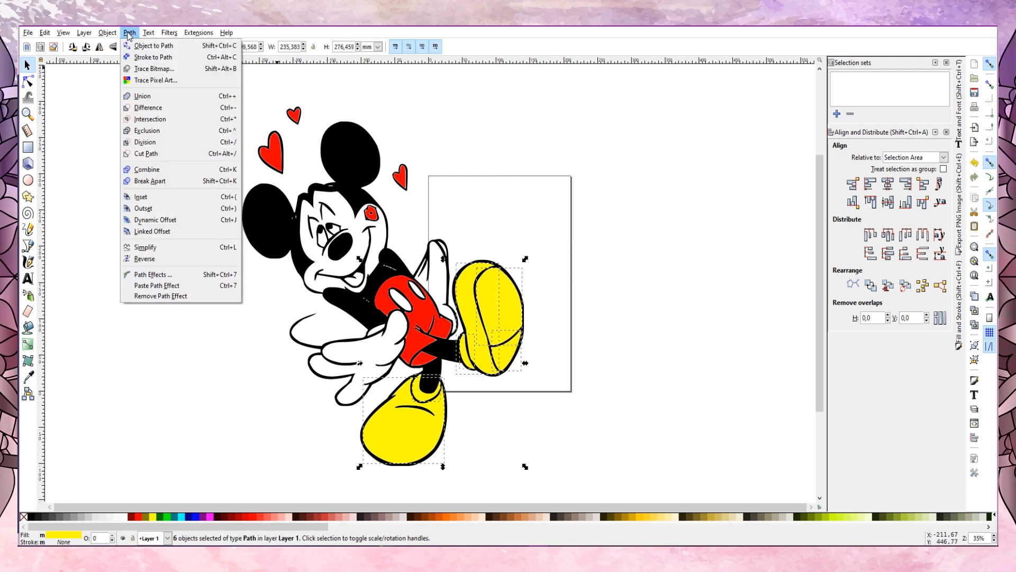
click(143, 169)
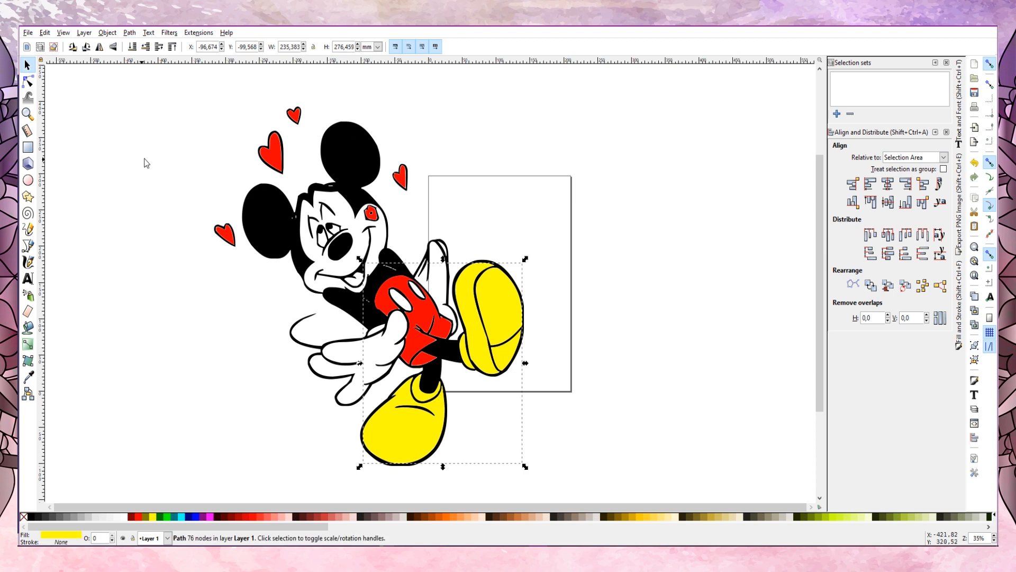
click(107, 33)
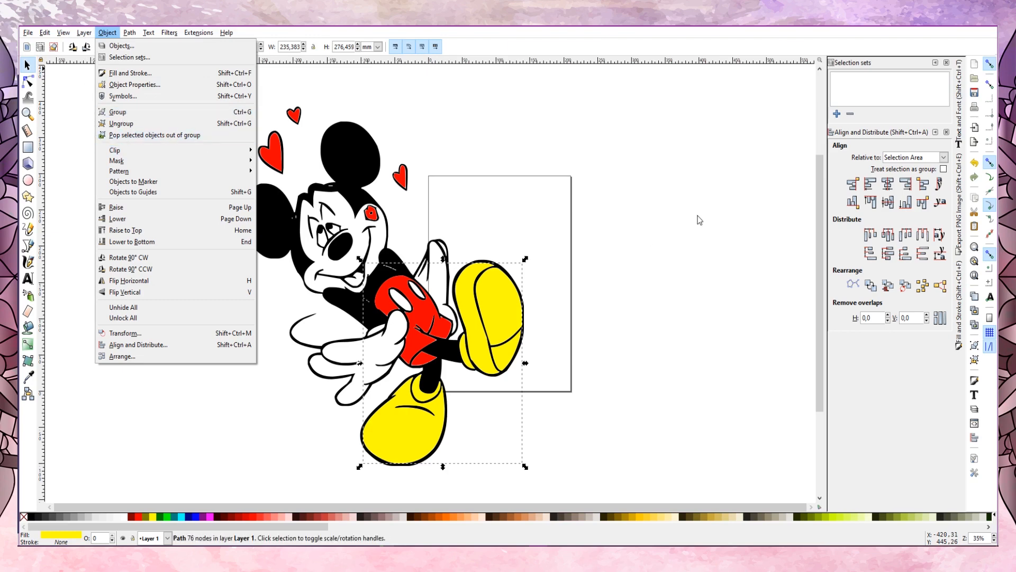
click(671, 195)
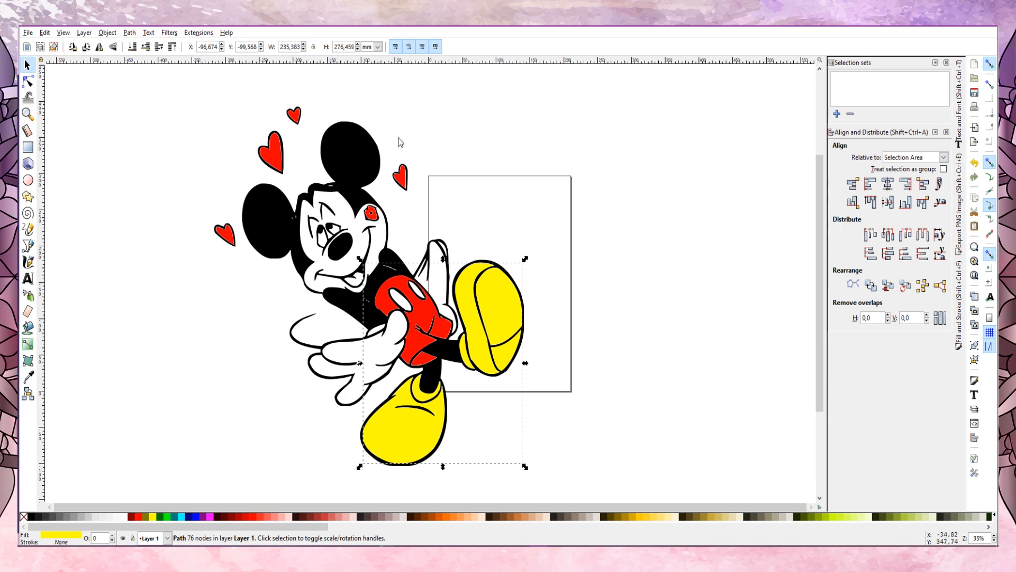
click(115, 163)
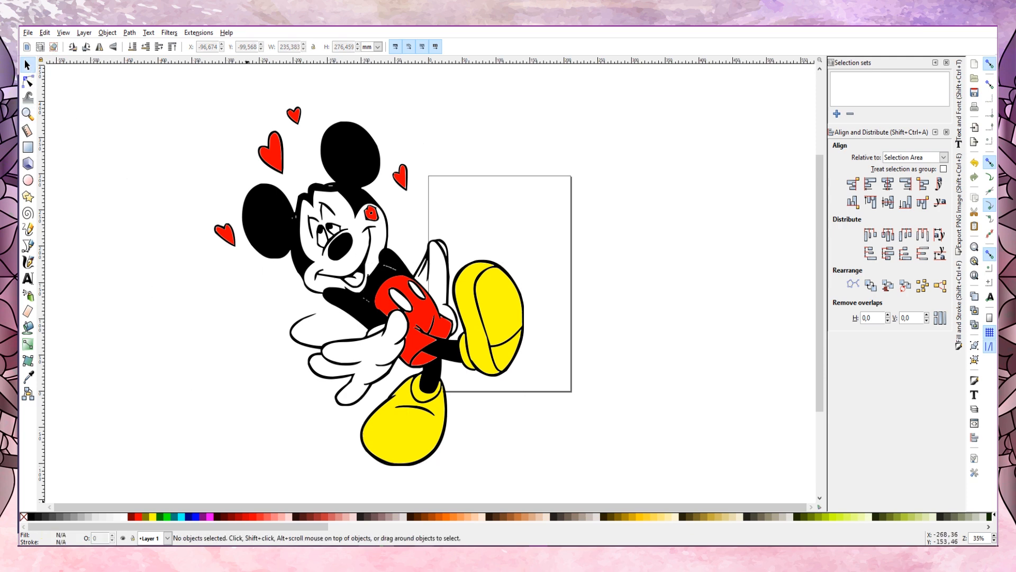
Fill Mickey's face with a peach skin tone using the bounded-area fill, and deselect the new shape
click(28, 327)
click(315, 247)
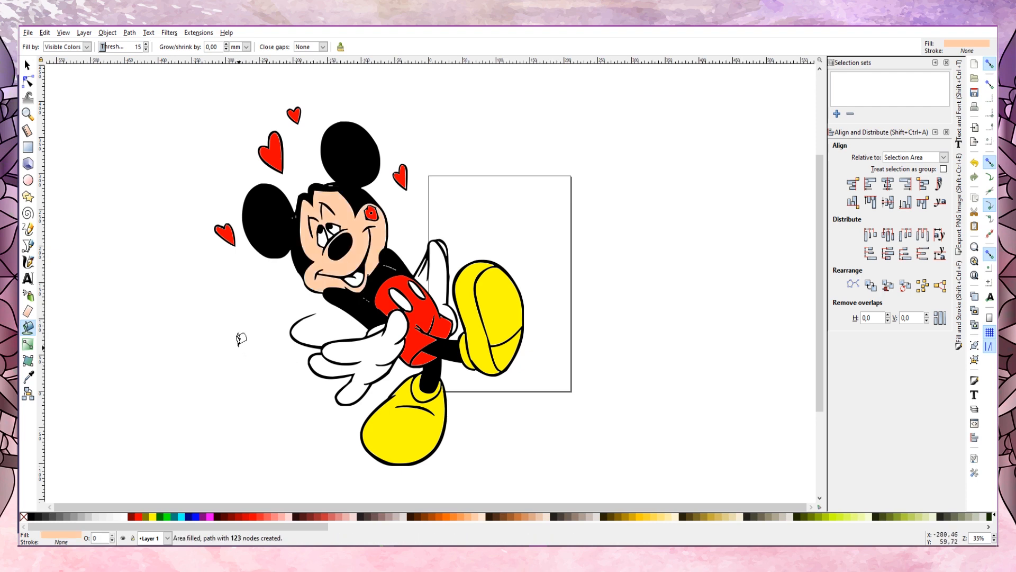
click(27, 64)
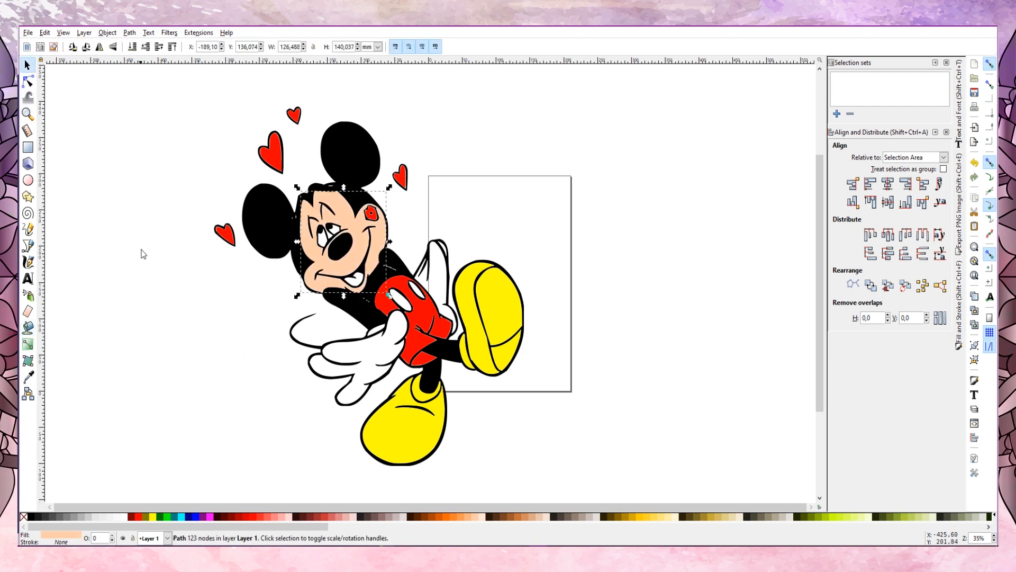
click(179, 415)
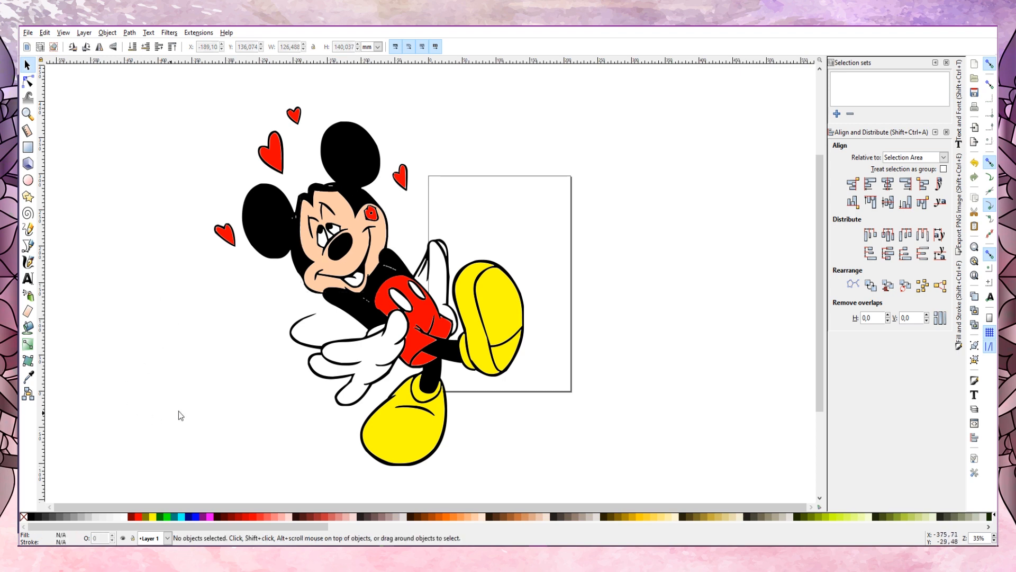
Pick the red (#ff0000) from the shorts and fill Mickey's tongue with it
click(29, 377)
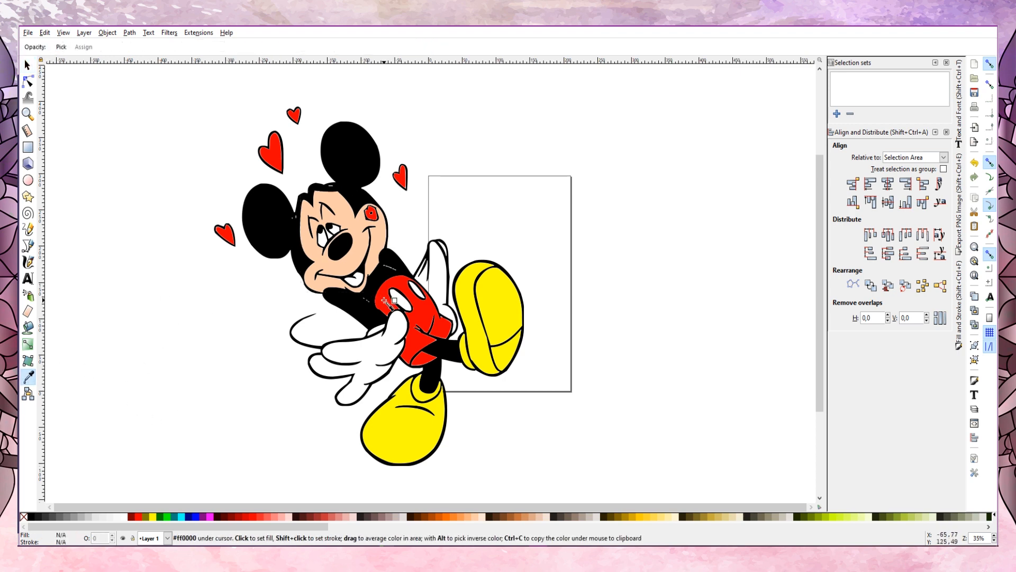
click(30, 328)
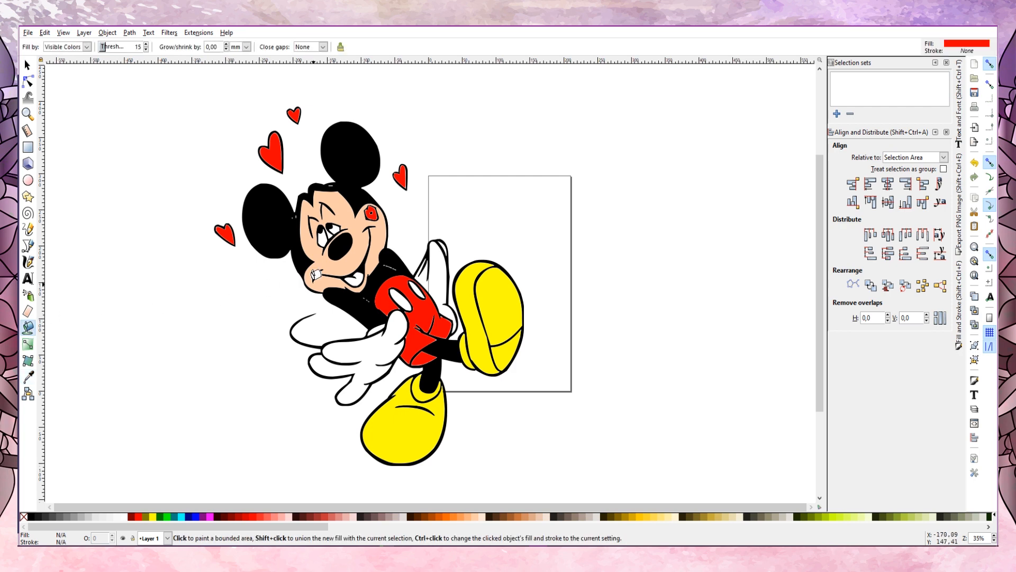
click(355, 275)
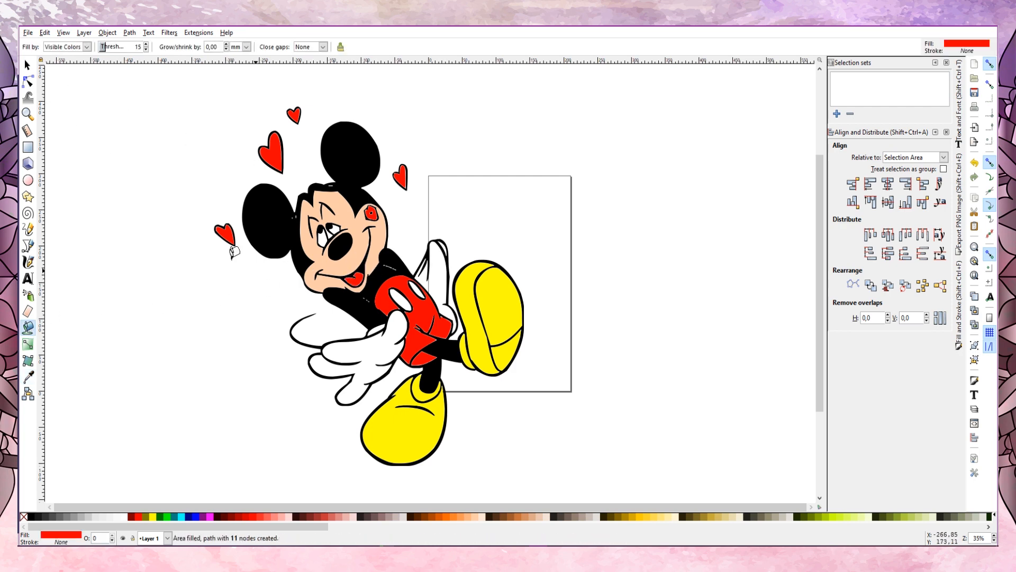
Select all objects sharing the tongue's red fill color, merge them with Union and Combine, and deselect the path
click(27, 64)
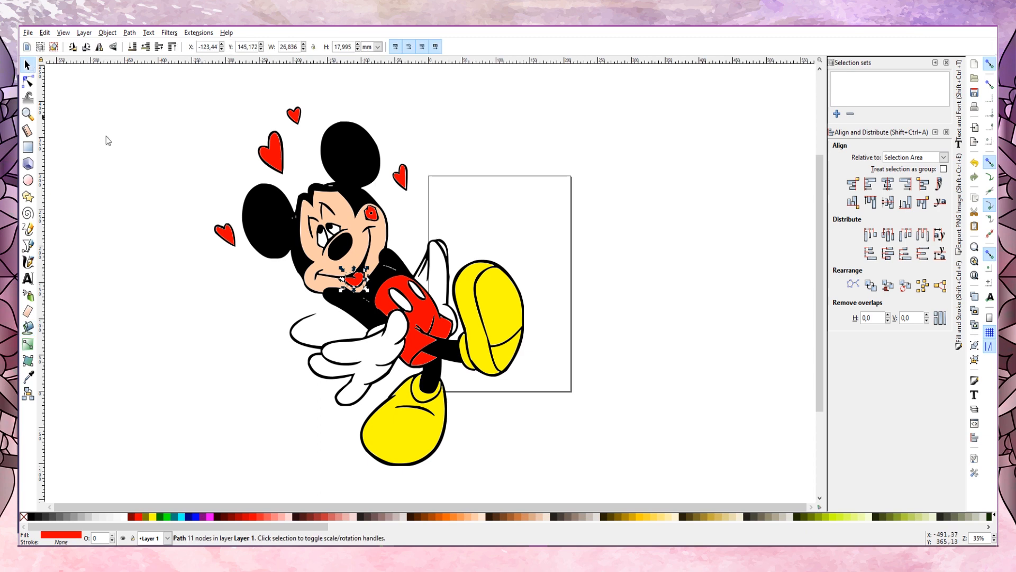
right_click(353, 282)
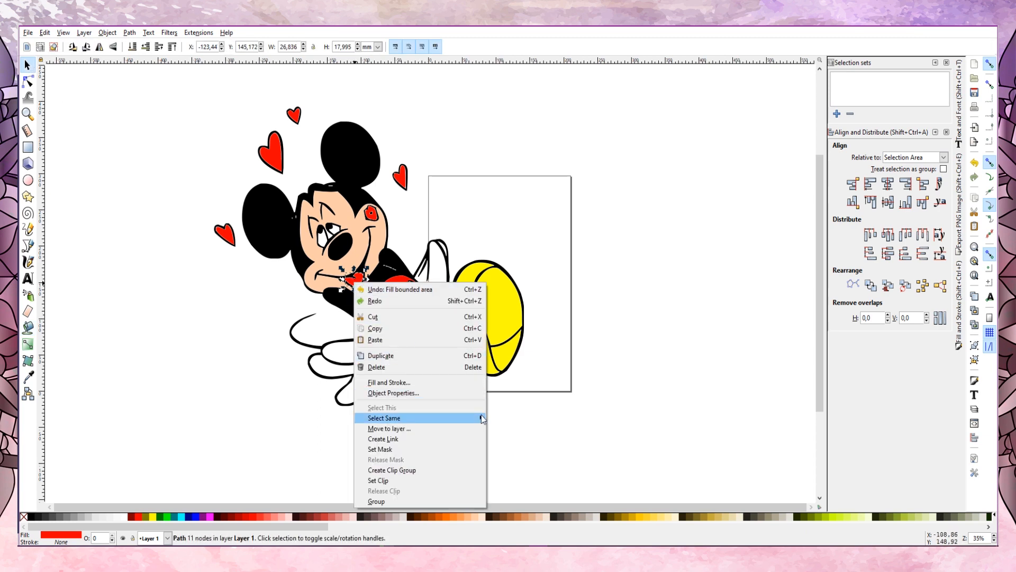
mouse_move(483, 418)
click(515, 431)
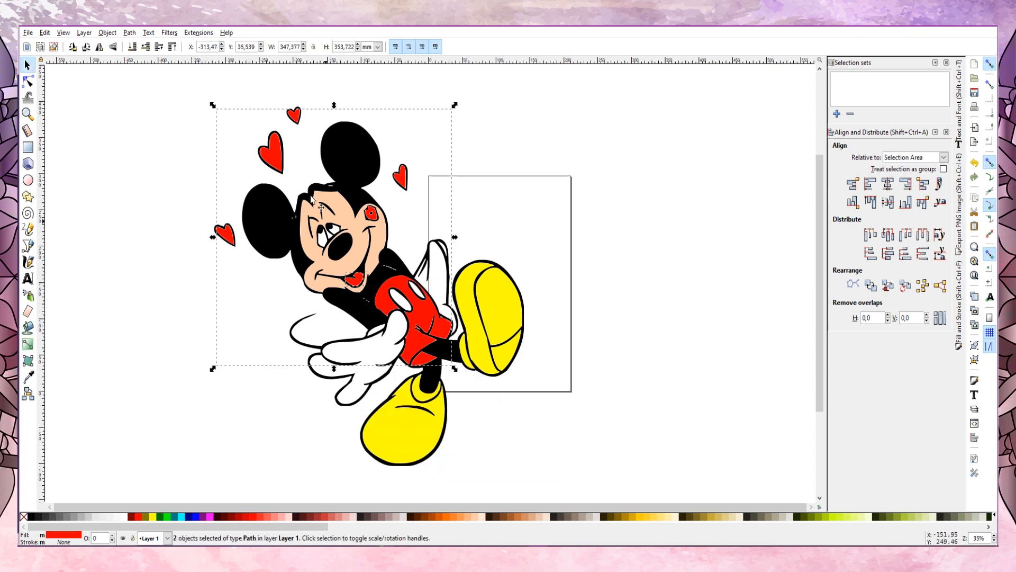
click(128, 33)
click(142, 96)
click(129, 32)
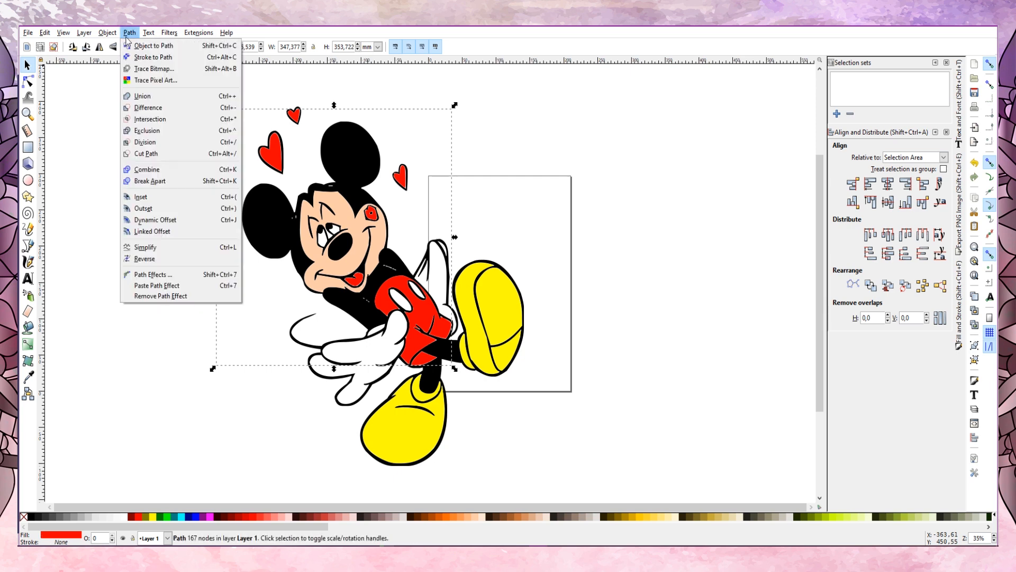
click(151, 170)
click(145, 298)
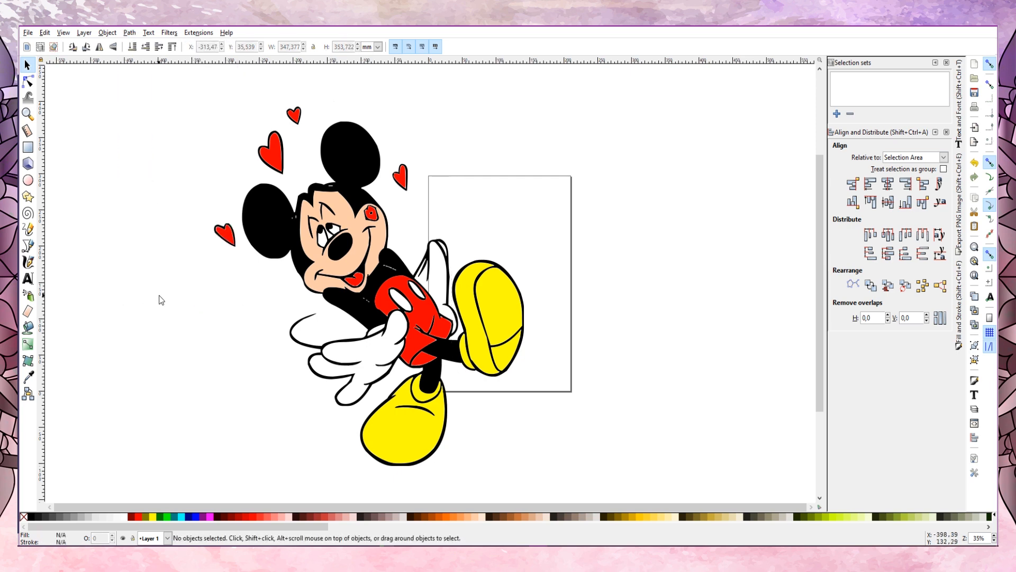
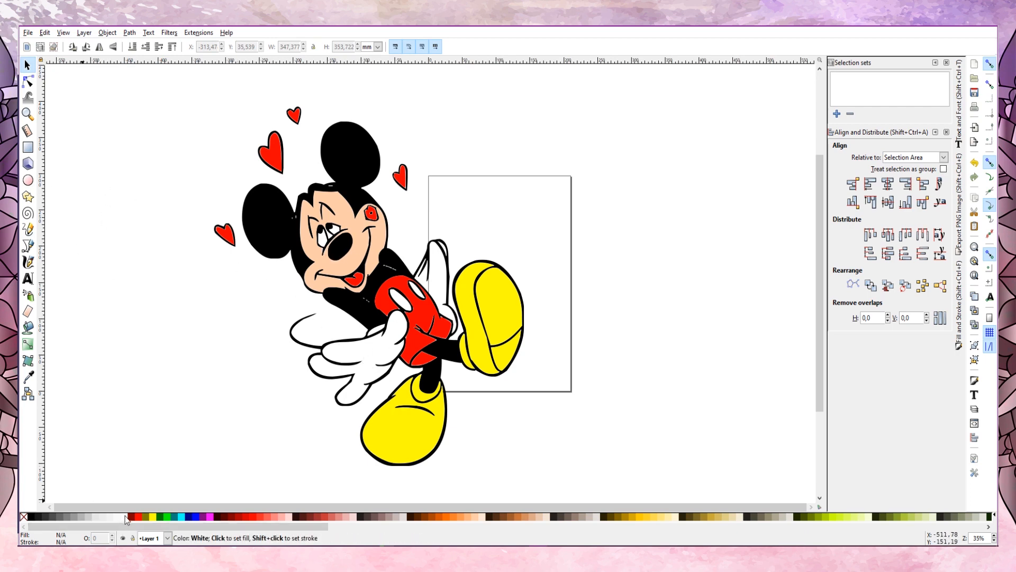
Fill Mickey's eyes, both gloves with the small fingertip section, and the two shorts buttons with white using the bounded-area fill
click(29, 327)
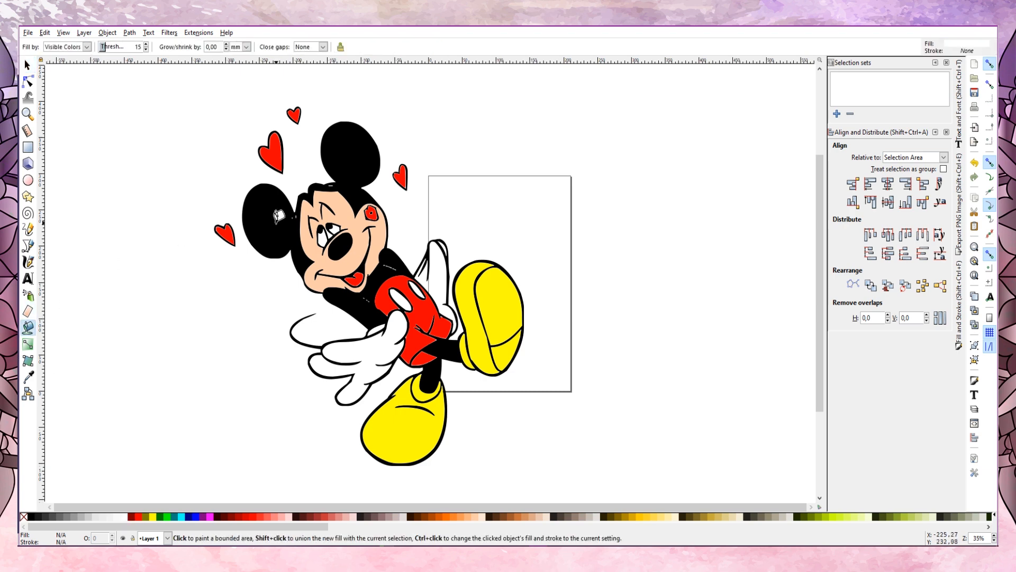
click(332, 229)
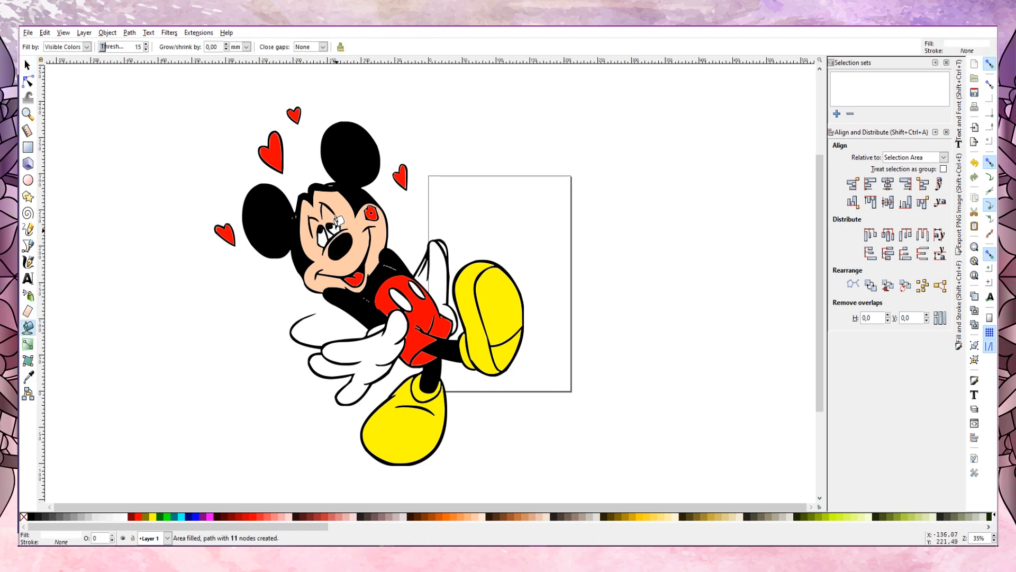
click(331, 232)
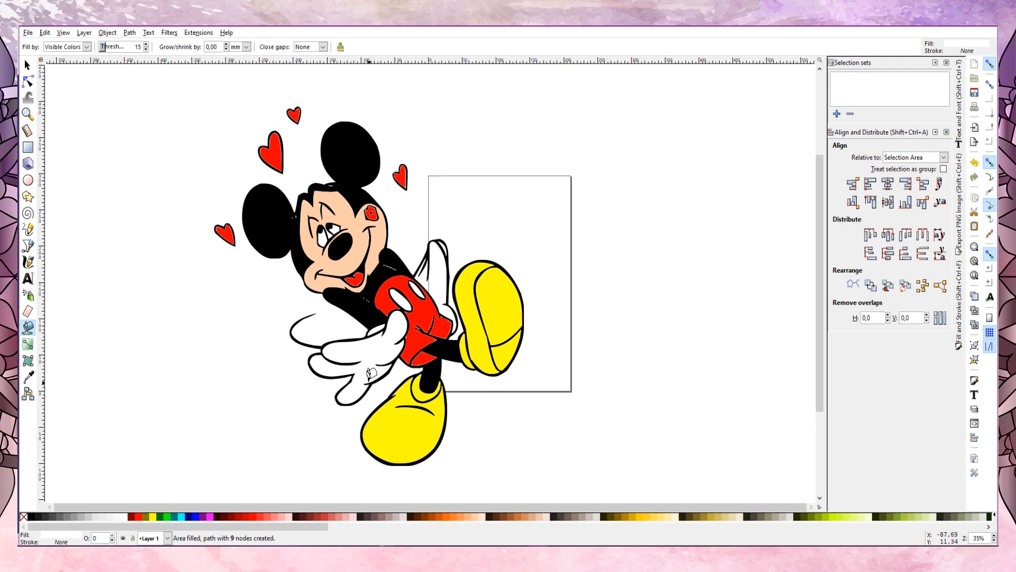
click(392, 324)
click(401, 295)
click(416, 279)
click(448, 256)
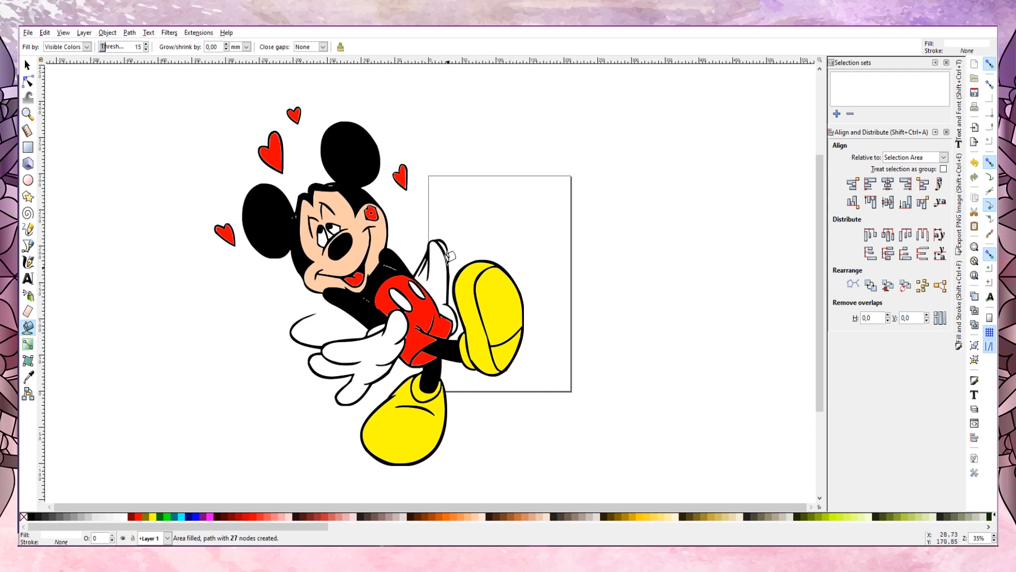
click(444, 241)
Select all objects sharing the rear glove's white fill color, merge them with Union and Combine, and deselect the path
click(27, 64)
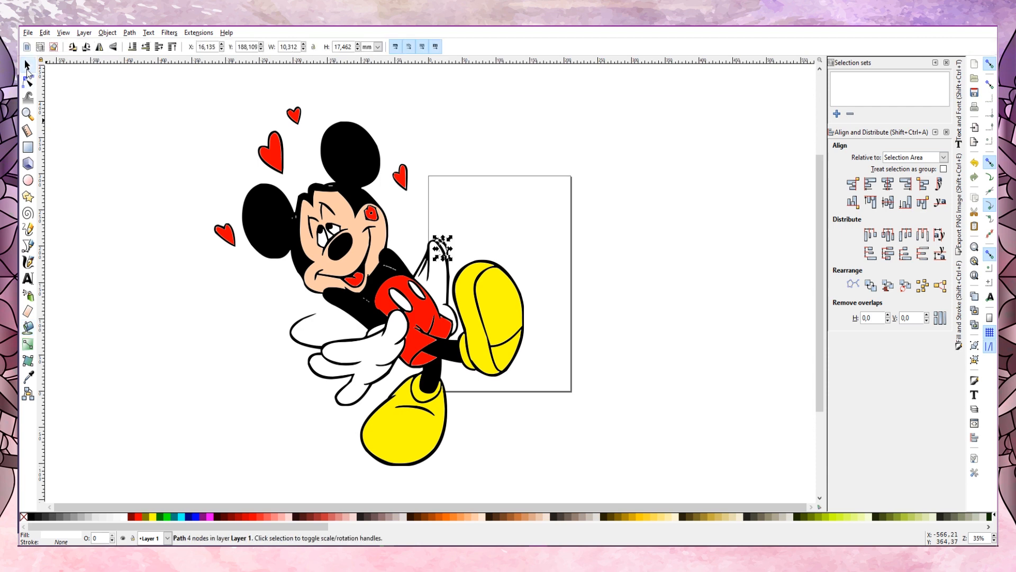
click(433, 274)
right_click(434, 284)
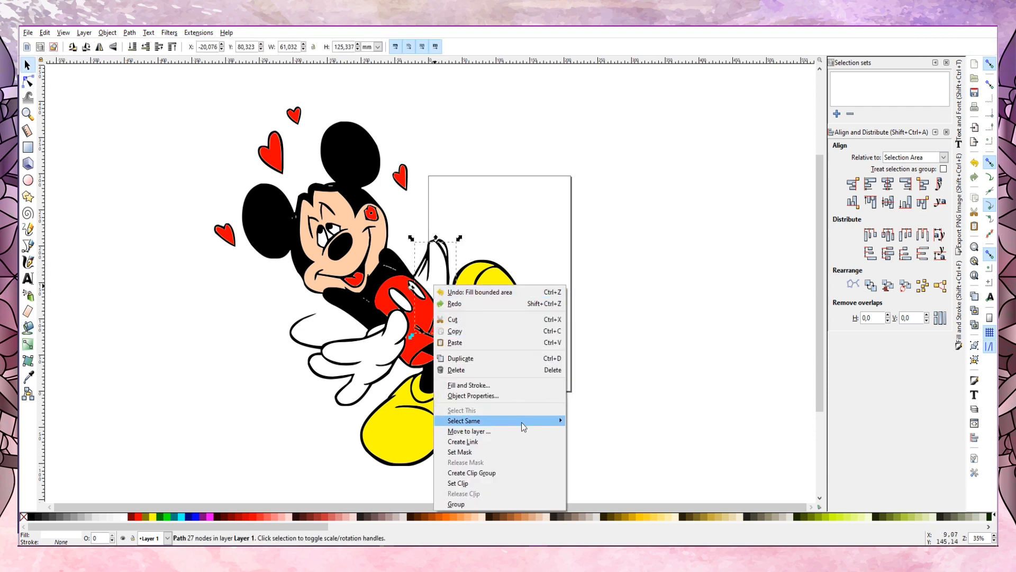
mouse_move(528, 421)
click(604, 431)
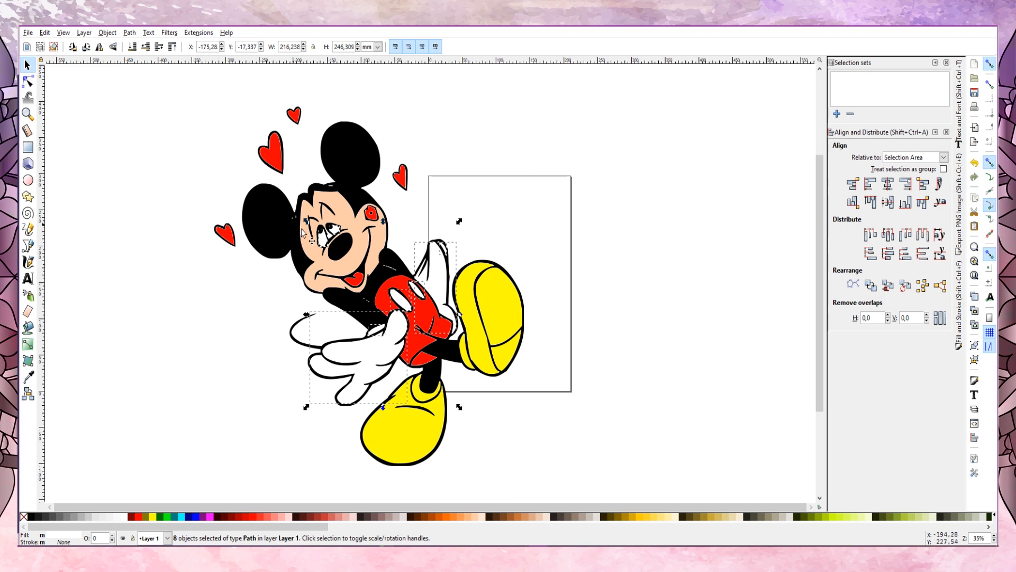
click(130, 32)
click(138, 99)
click(129, 32)
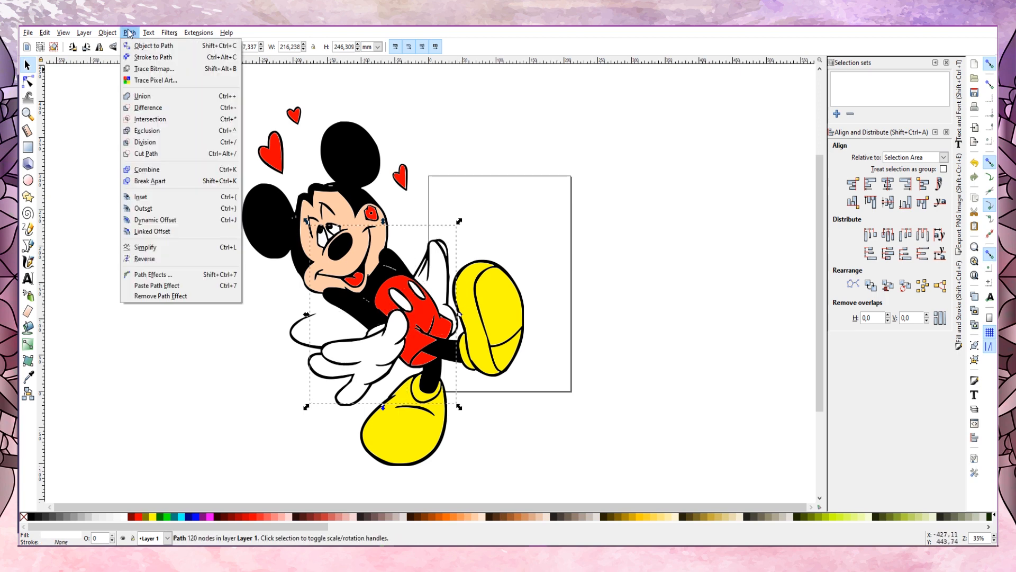
click(163, 171)
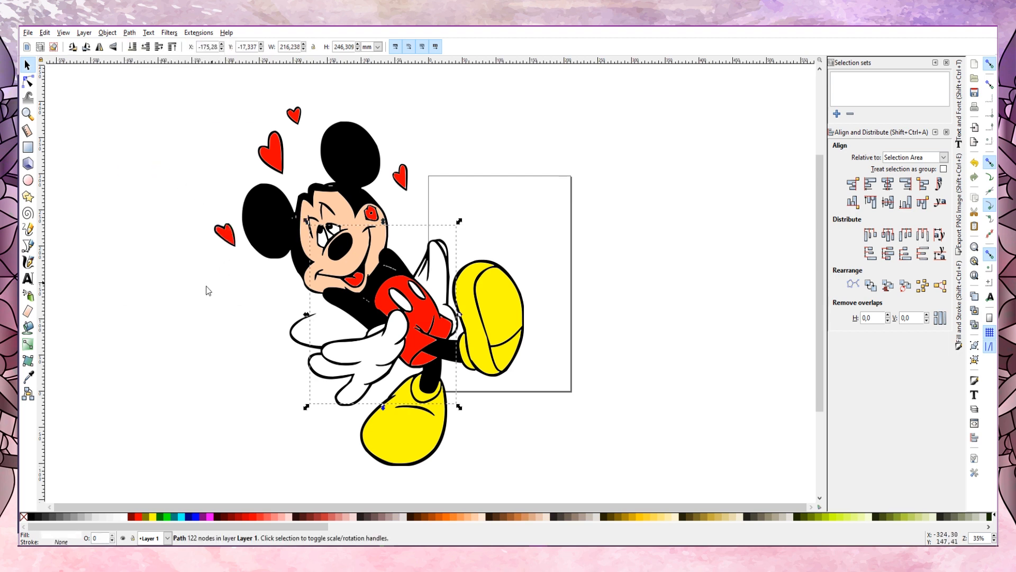
click(89, 174)
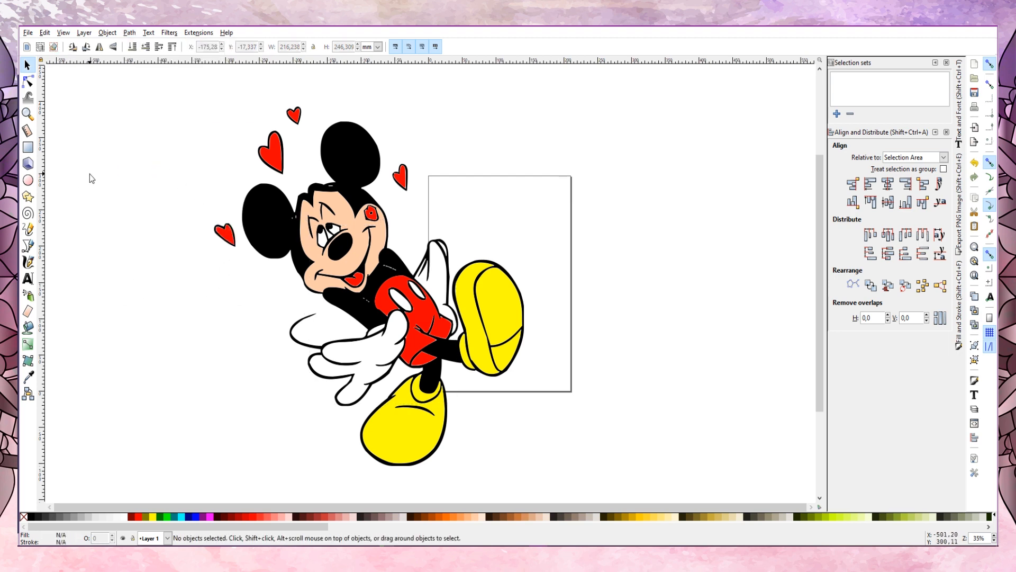
Pick the peach skin color from Mickey's face and fill the small gap between his eyes with it
key(plus)
key(plus)
key(plus)
key(plus)
scroll(334, 257, up, 6)
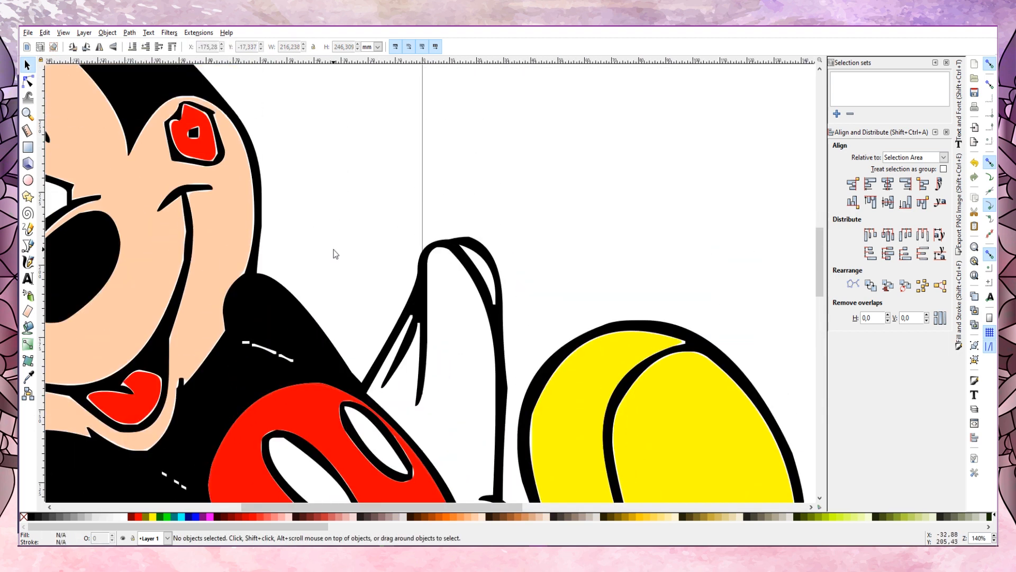
drag(478, 509, 352, 508)
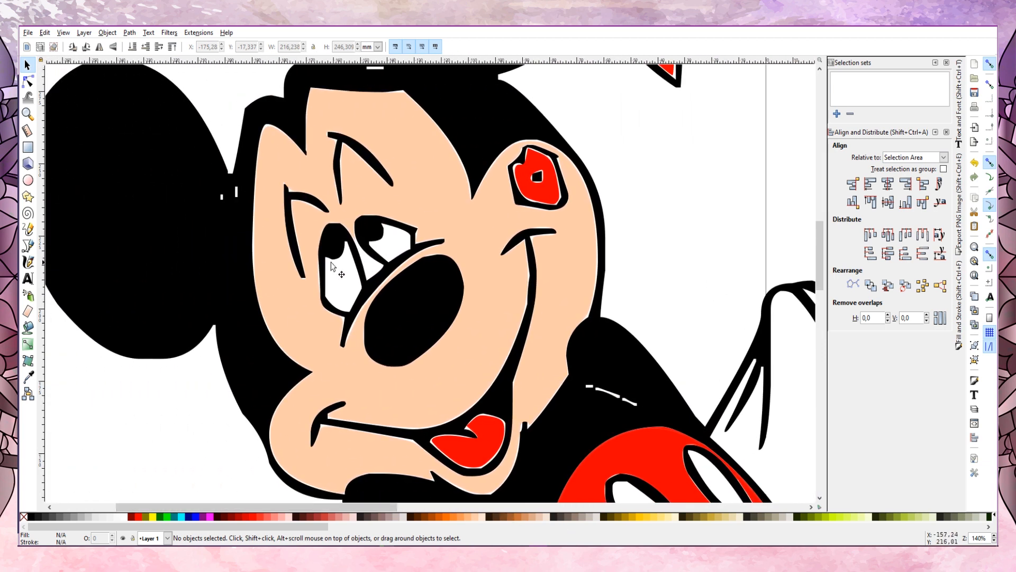
click(28, 377)
click(289, 316)
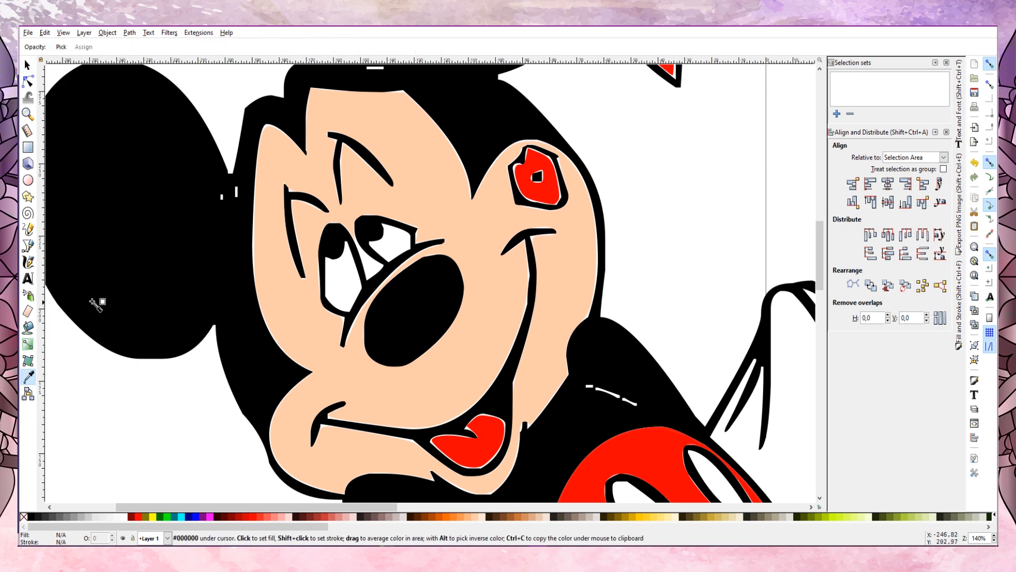
click(28, 327)
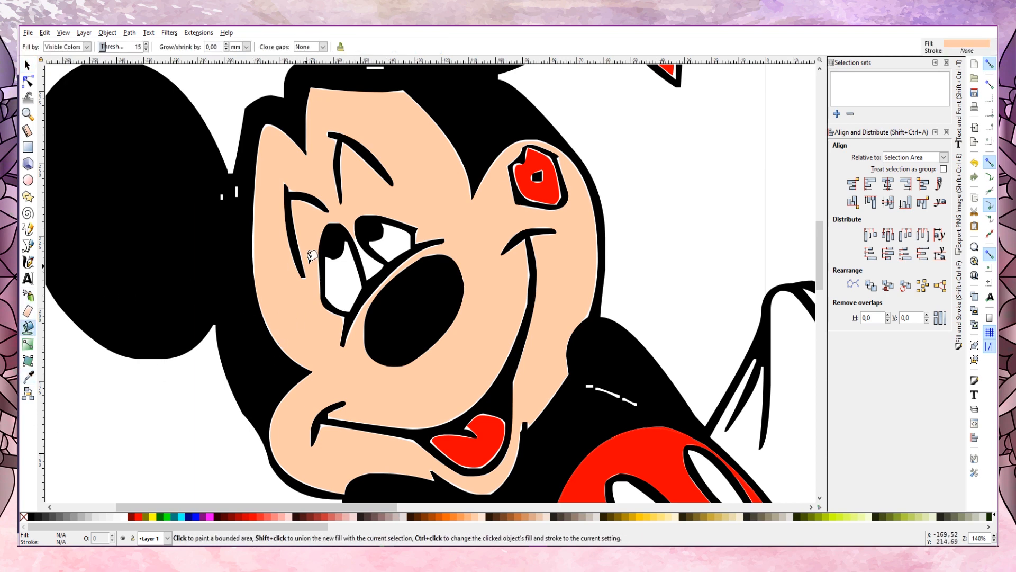
click(373, 253)
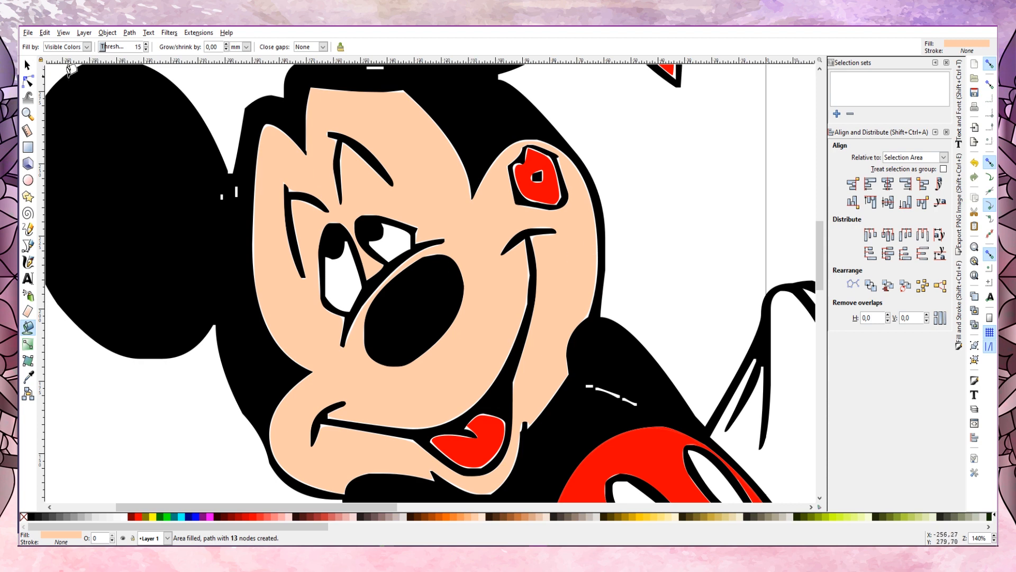
Select all objects sharing the peach fill color, merge them with Combine and Union, and deselect the path
click(27, 65)
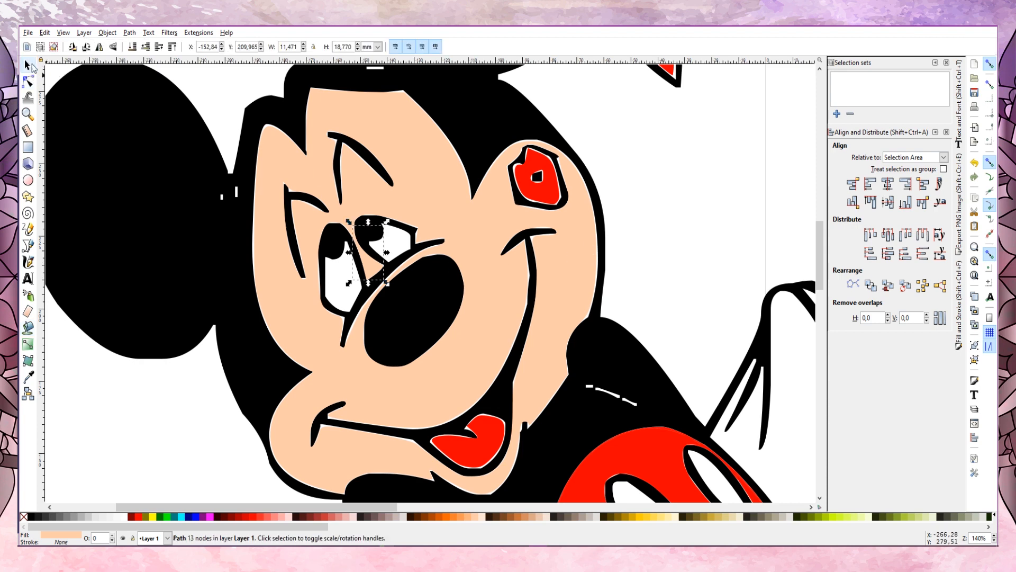
right_click(373, 270)
mouse_move(487, 403)
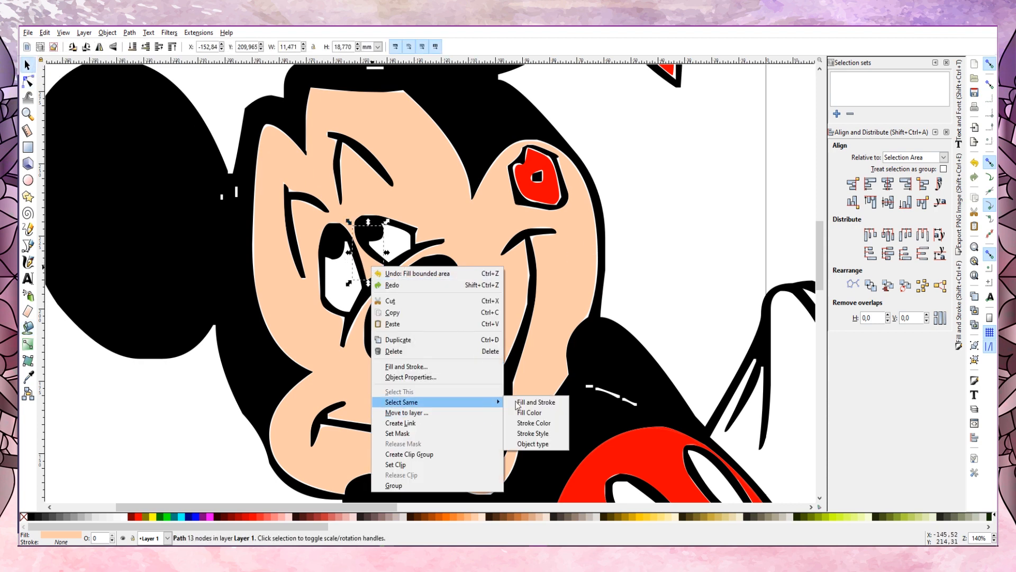
click(531, 413)
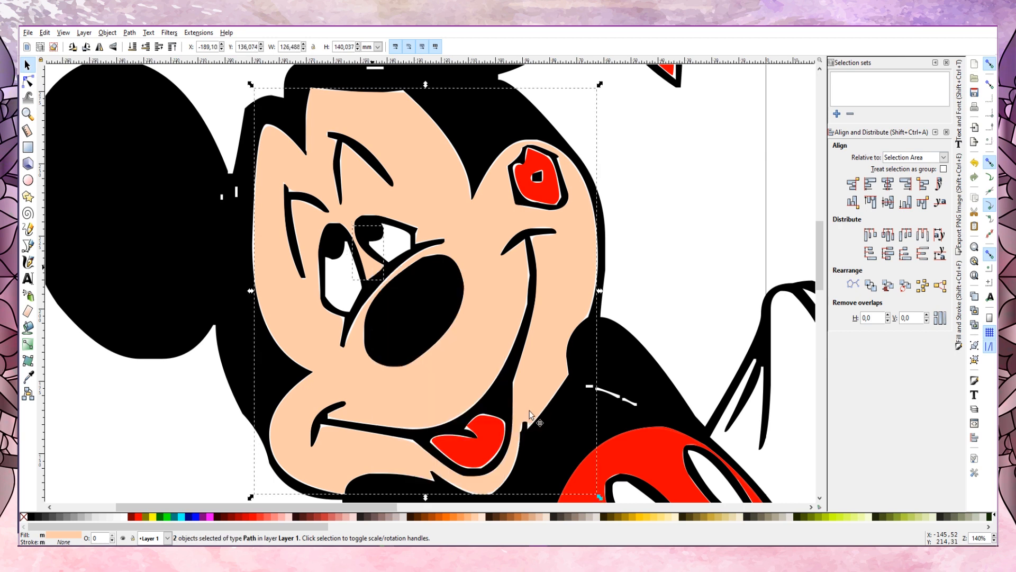
click(130, 33)
click(153, 170)
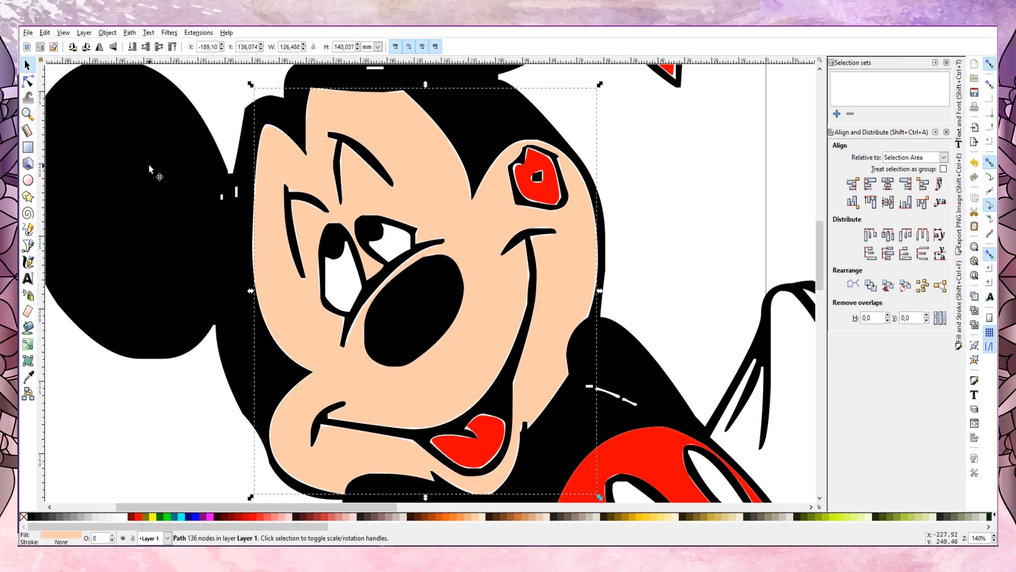
click(112, 33)
mouse_move(130, 33)
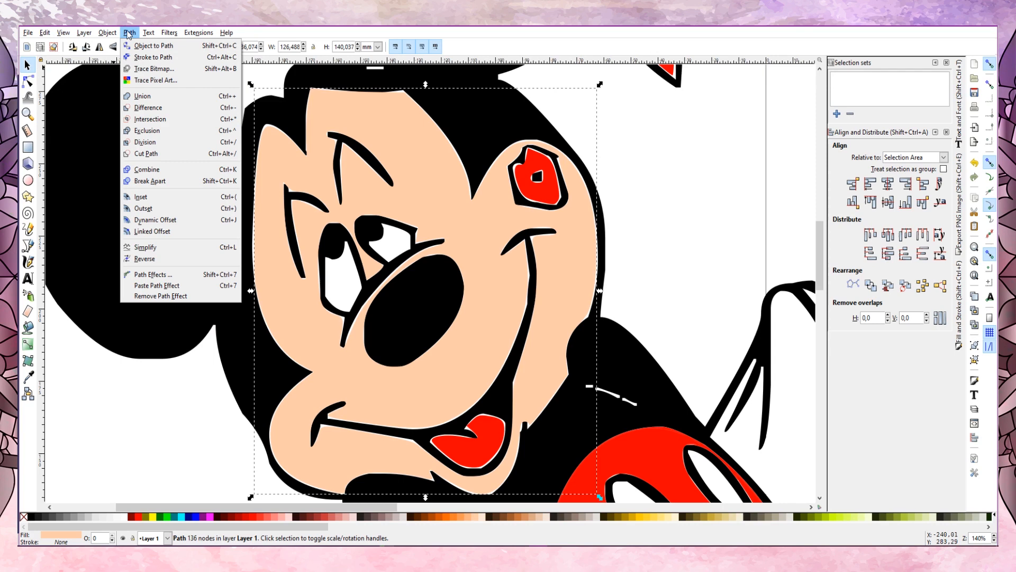
click(146, 109)
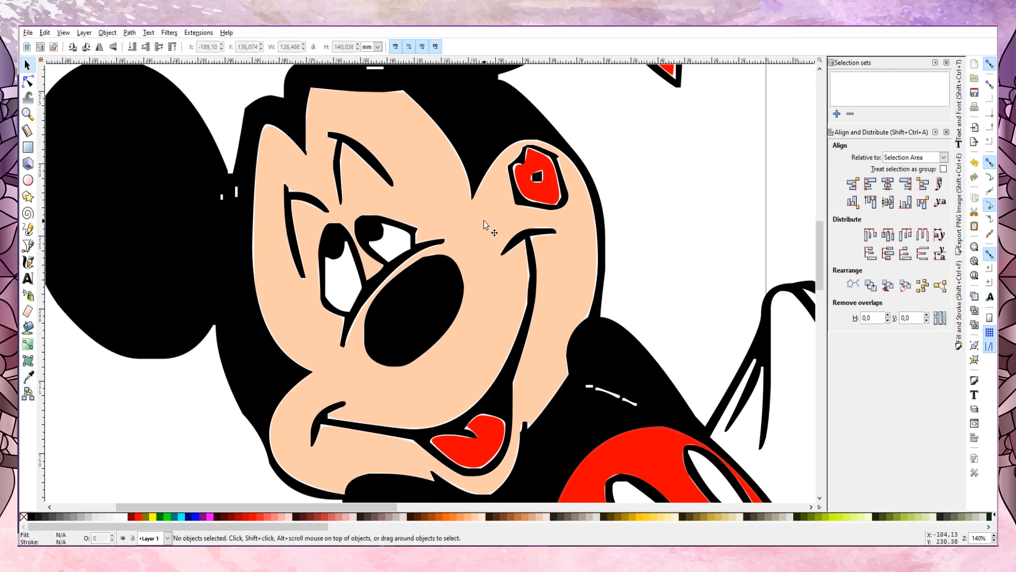
Check the whole colored Mickey drawing and inspect the face fills up close for gaps
key(minus)
key(minus)
key(minus)
key(minus)
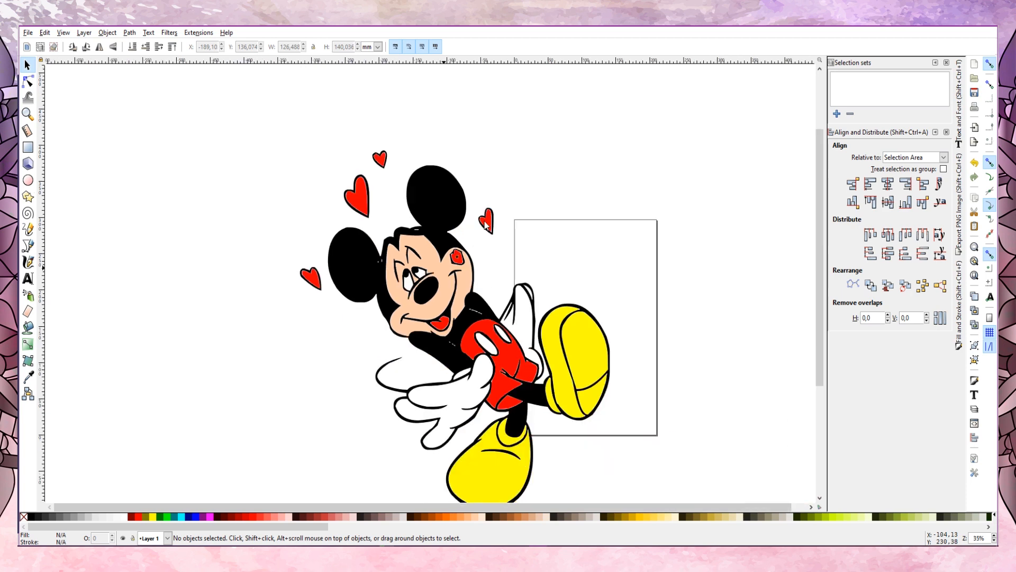
key(plus)
key(plus)
key(plus)
key(plus)
key(plus)
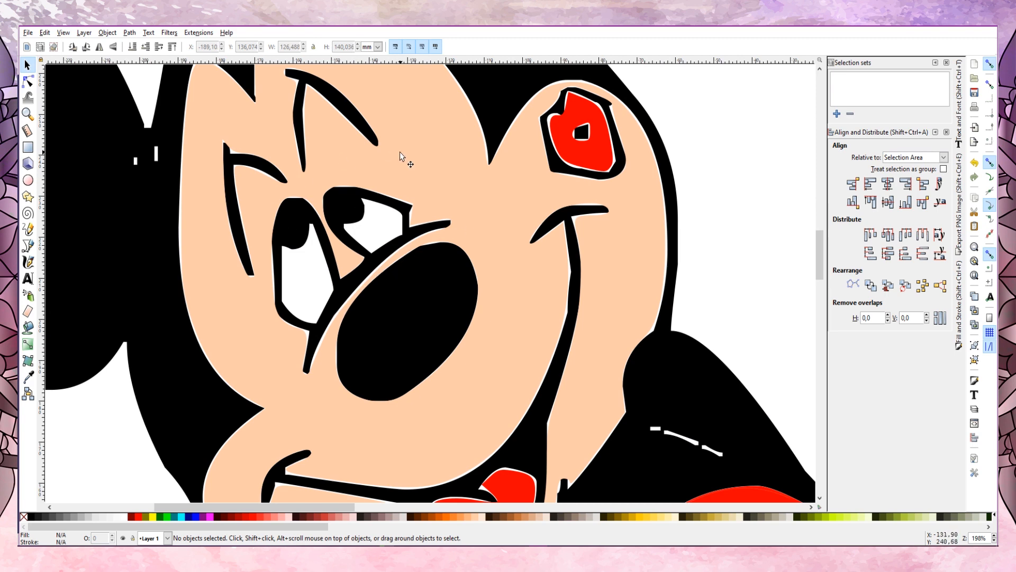
key(minus)
key(minus)
key(minus)
key(minus)
key(minus)
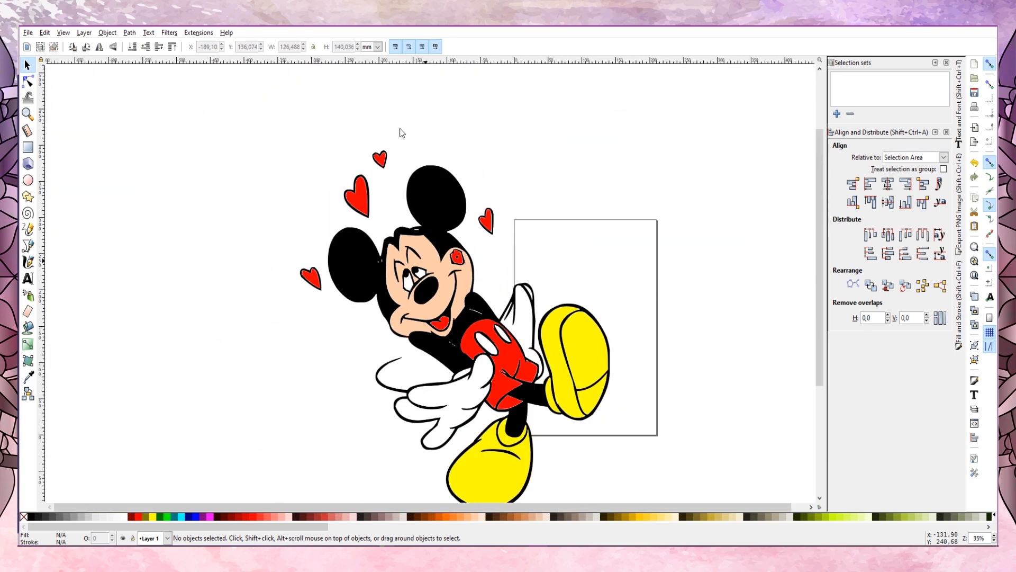
Select the black outline path and inspect its nodes, and deselect it
click(442, 197)
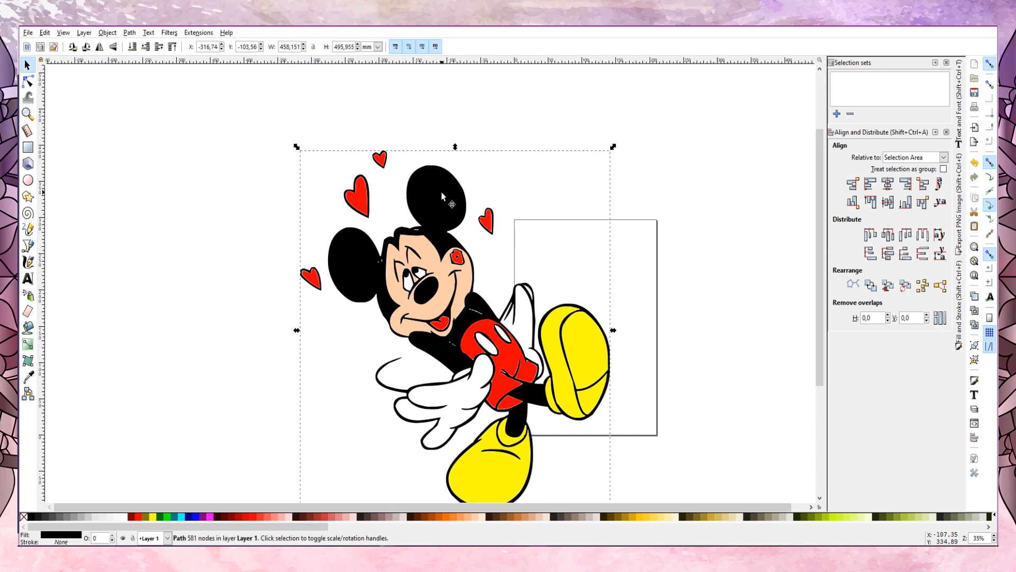
key(n)
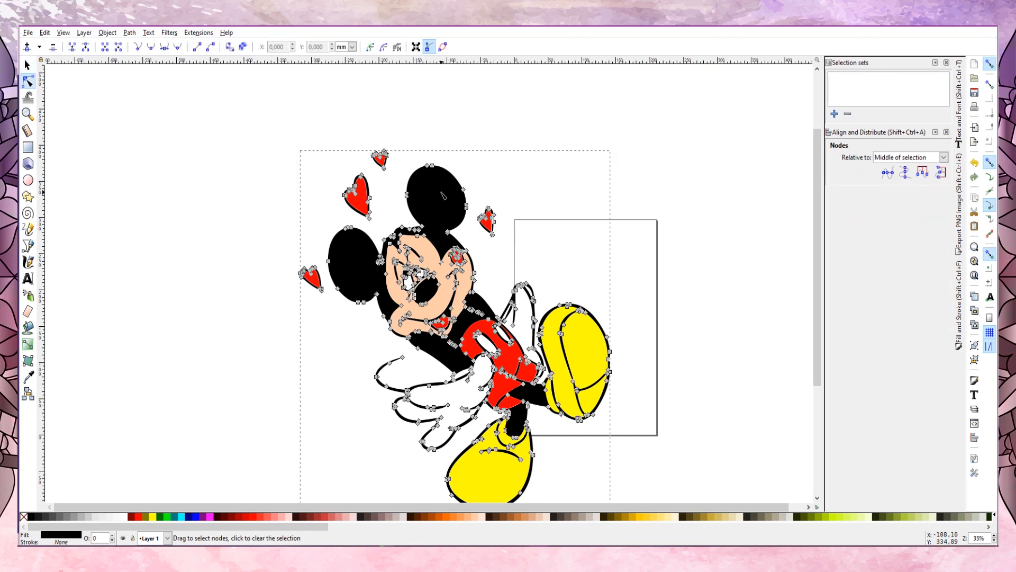
click(28, 65)
click(161, 97)
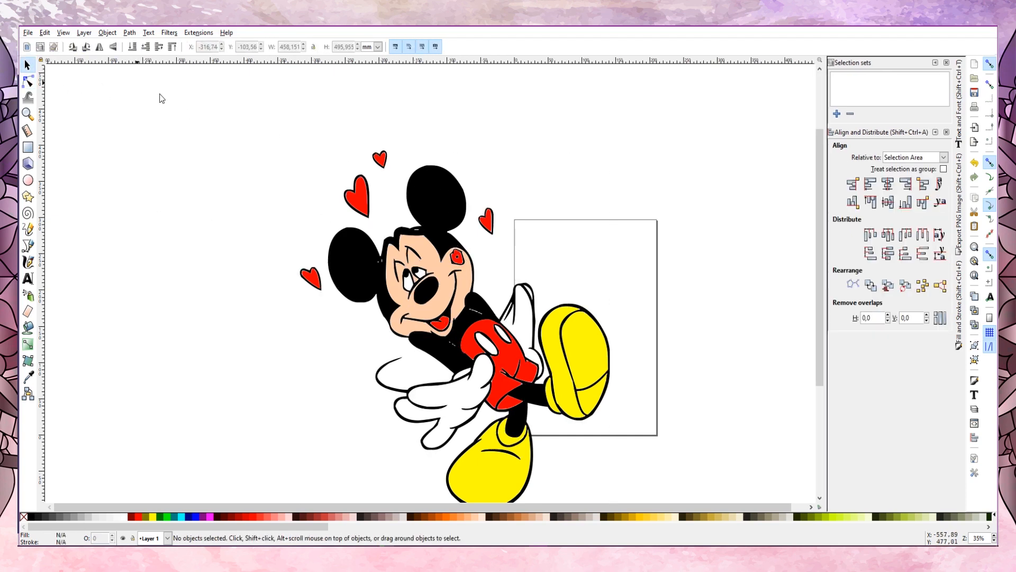
Break apart the black outline path and merge the resulting pieces with Union
click(426, 196)
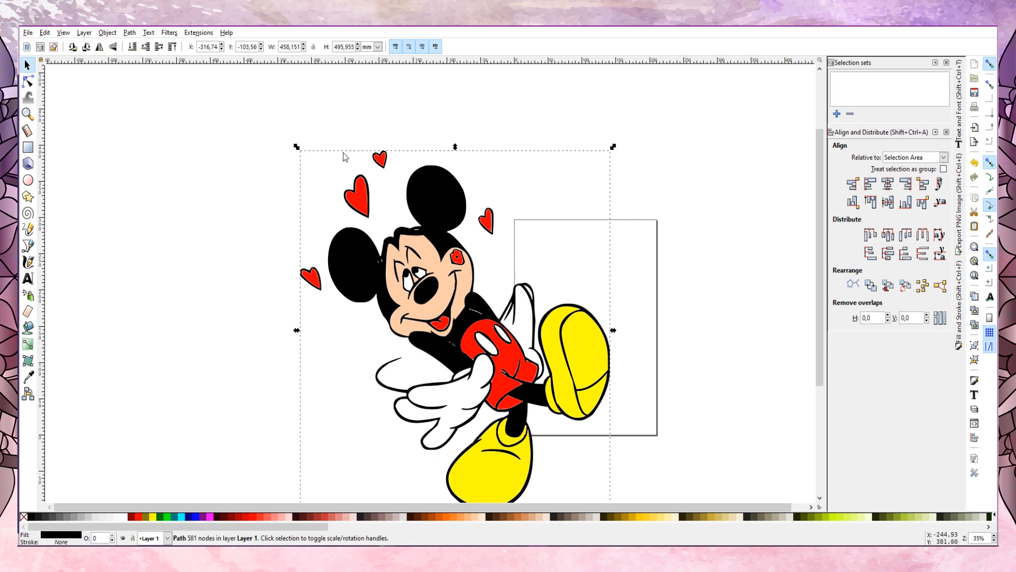
scroll(295, 179, down, 1)
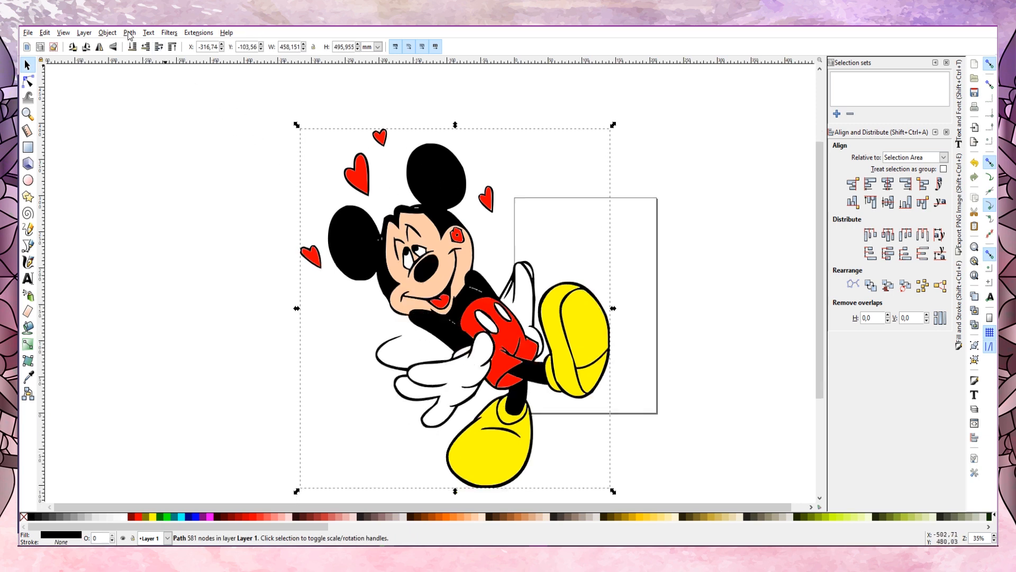
click(129, 34)
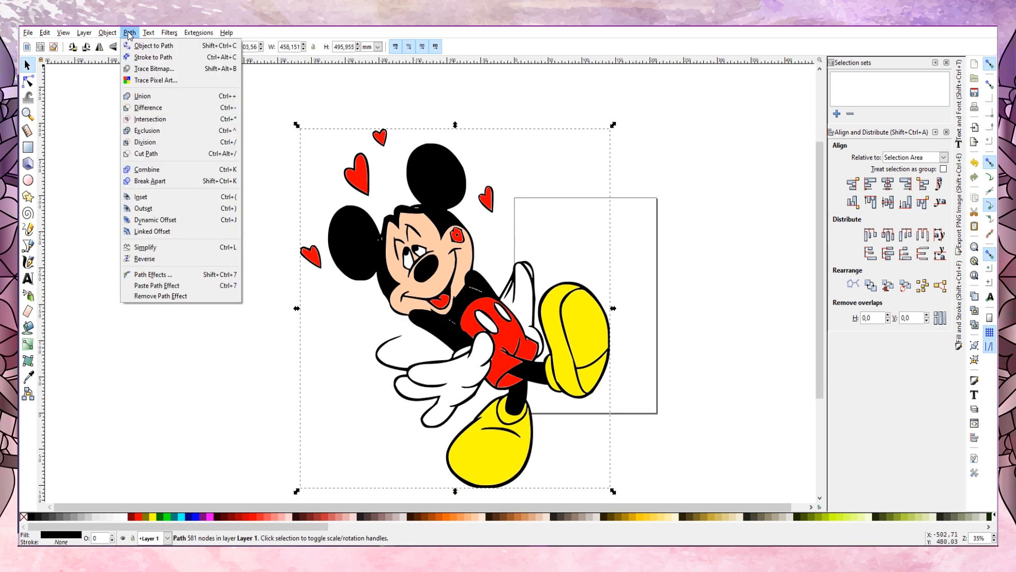
click(173, 182)
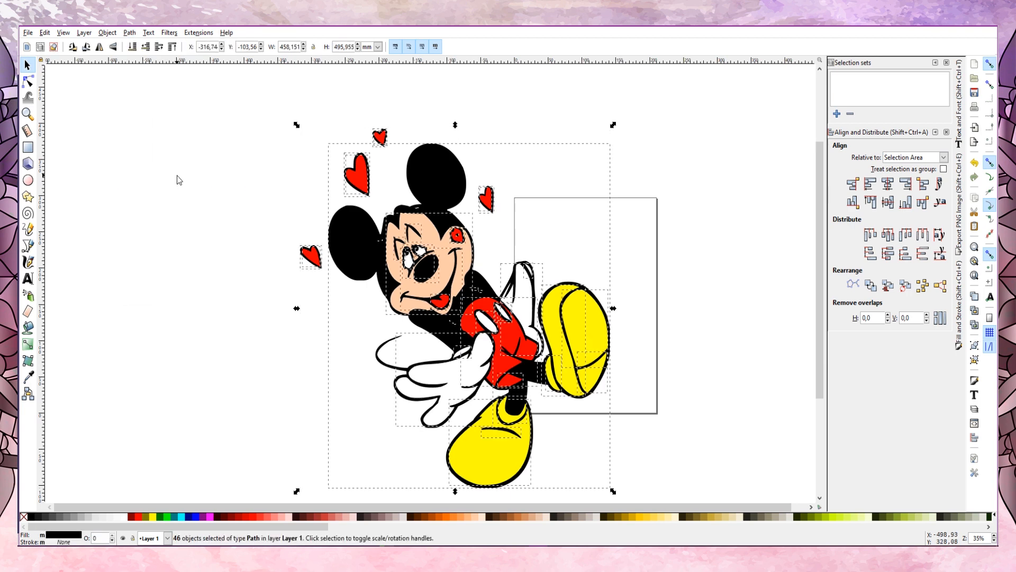
click(129, 34)
click(173, 96)
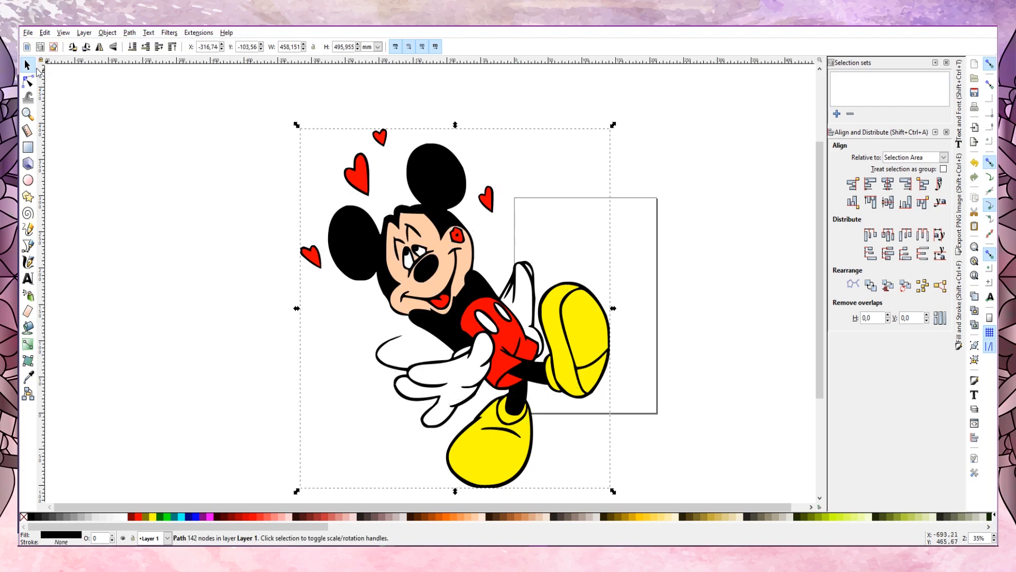
Shift the black outline off the colored fills, turn off snapping, move the outline back into alignment, and deselect it
mouse_move(441, 161)
mouse_down()
mouse_move(693, 140)
mouse_move(208, 116)
mouse_move(436, 142)
mouse_move(453, 155)
mouse_move(445, 161)
mouse_move(436, 155)
mouse_move(448, 151)
mouse_up()
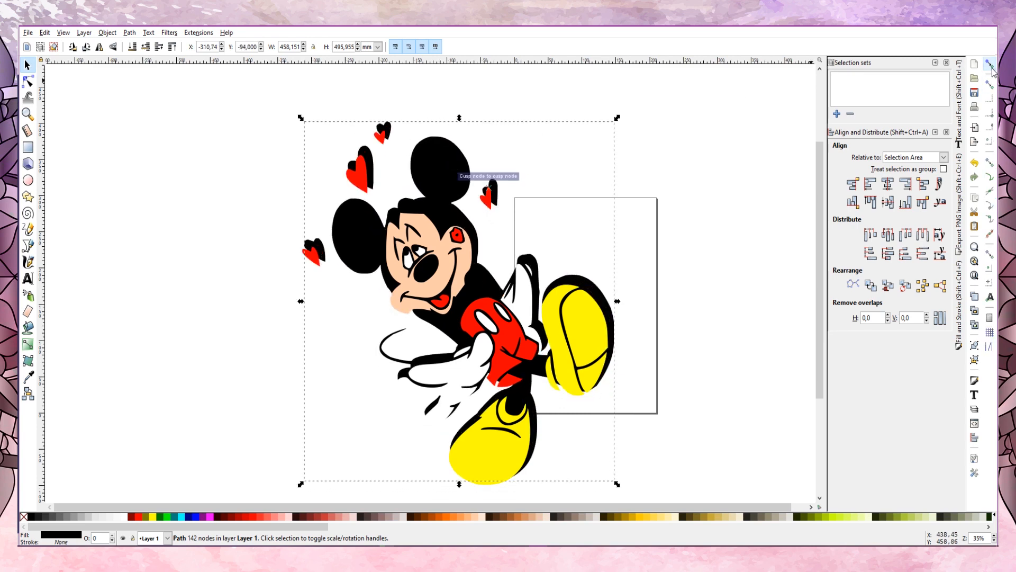
drag(457, 160, 454, 169)
click(167, 210)
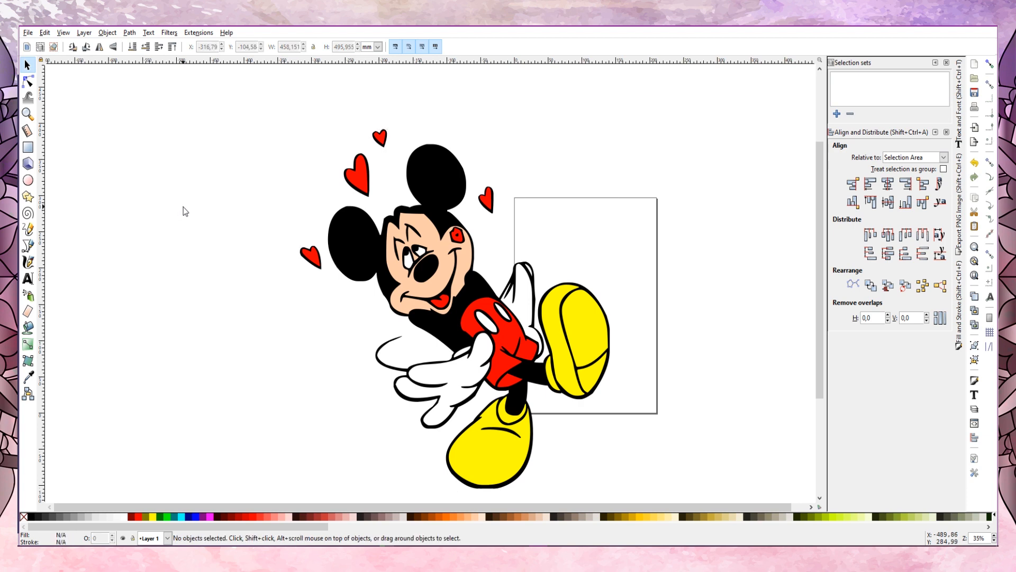
Save the drawing as a Plain SVG file named Mickey i in the Inkscape folder
click(28, 33)
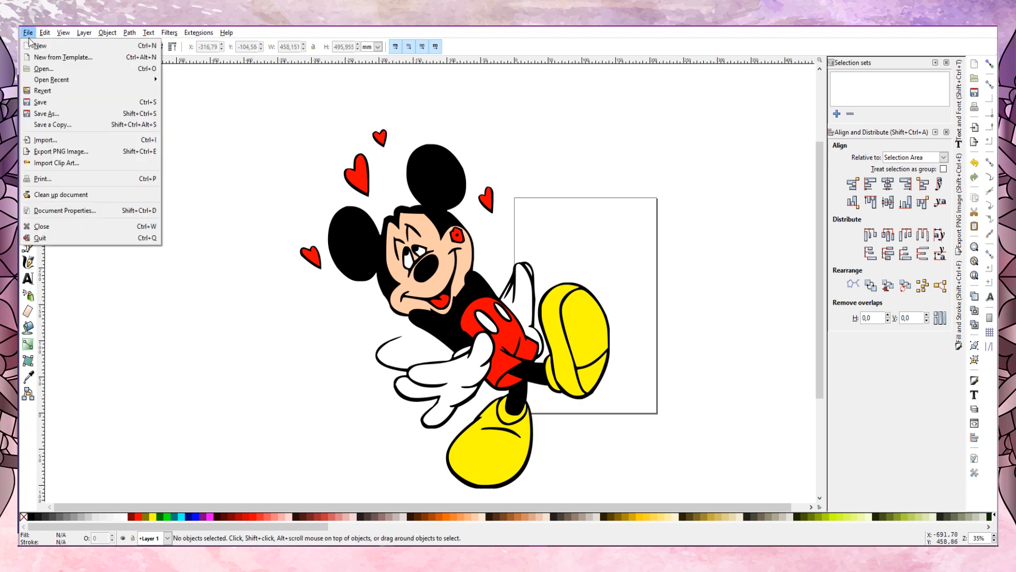
click(56, 105)
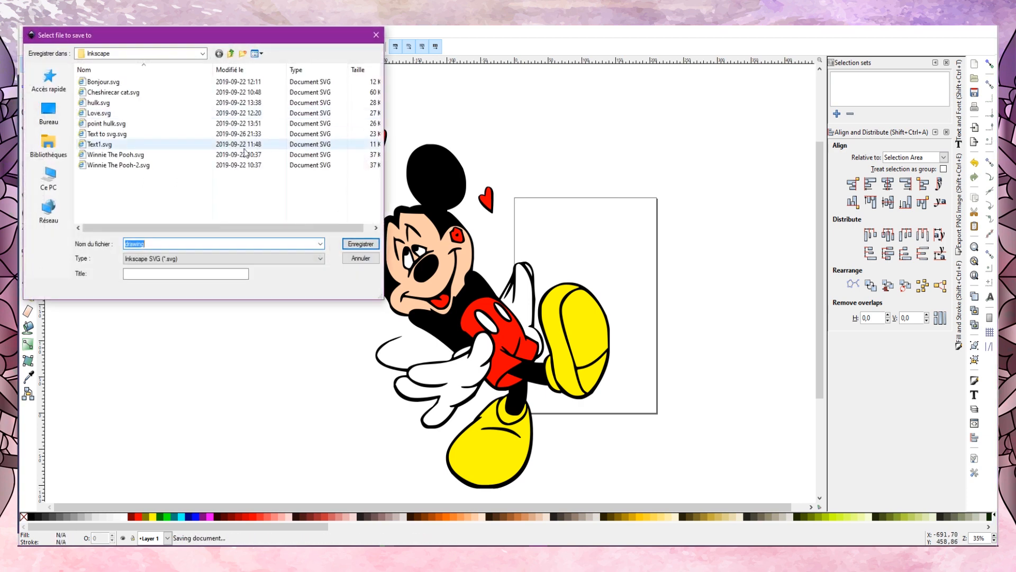
click(187, 260)
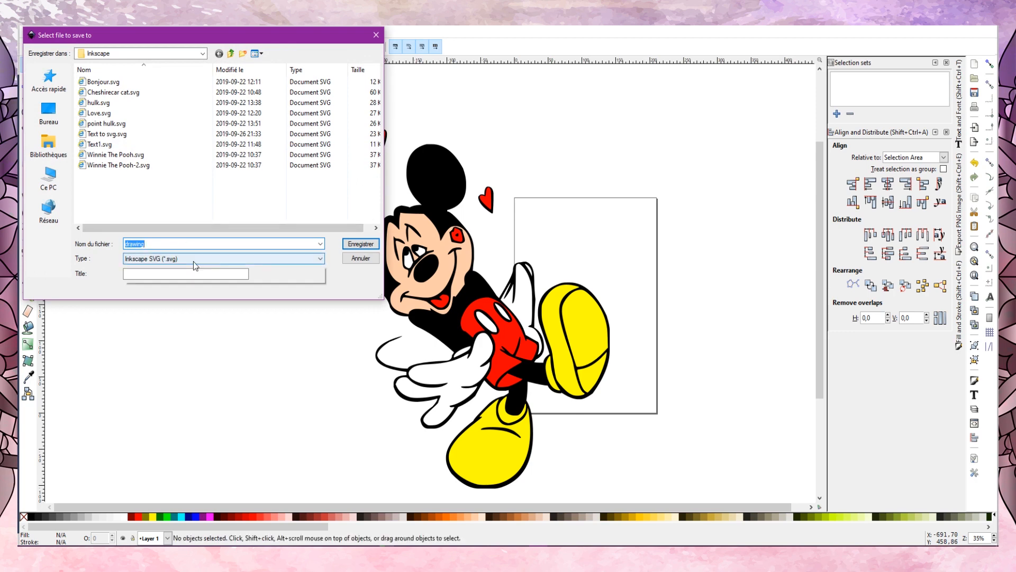
click(180, 274)
double_click(169, 244)
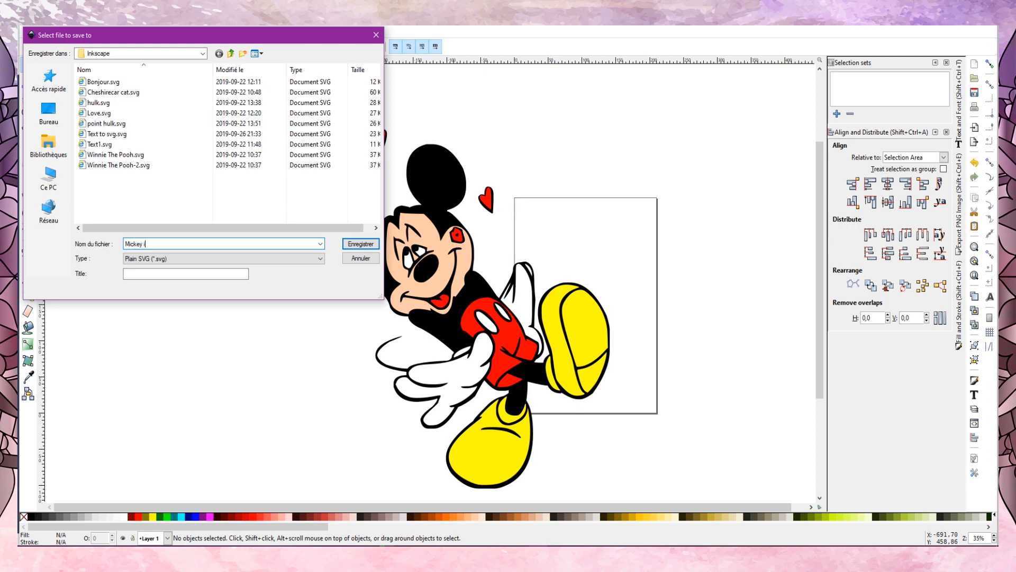
click(359, 247)
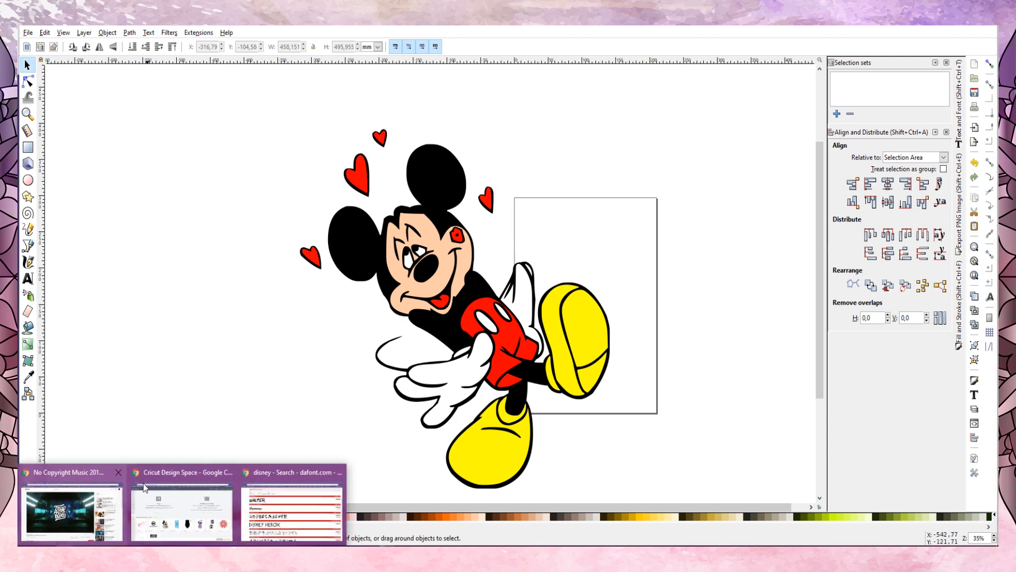
Switch to Cricut Design Space in the browser and upload the Mickey i.svg image
click(182, 503)
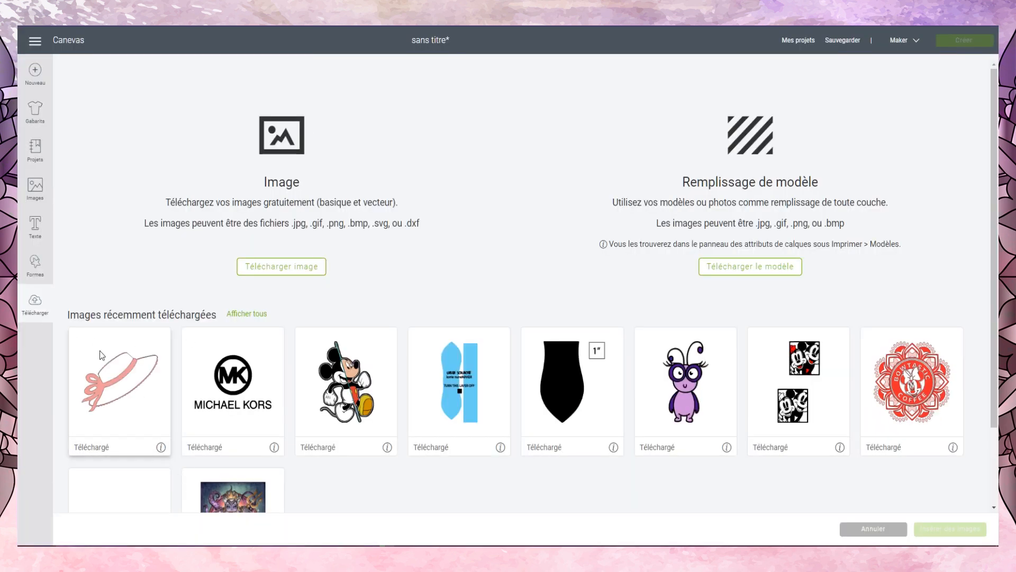
click(290, 272)
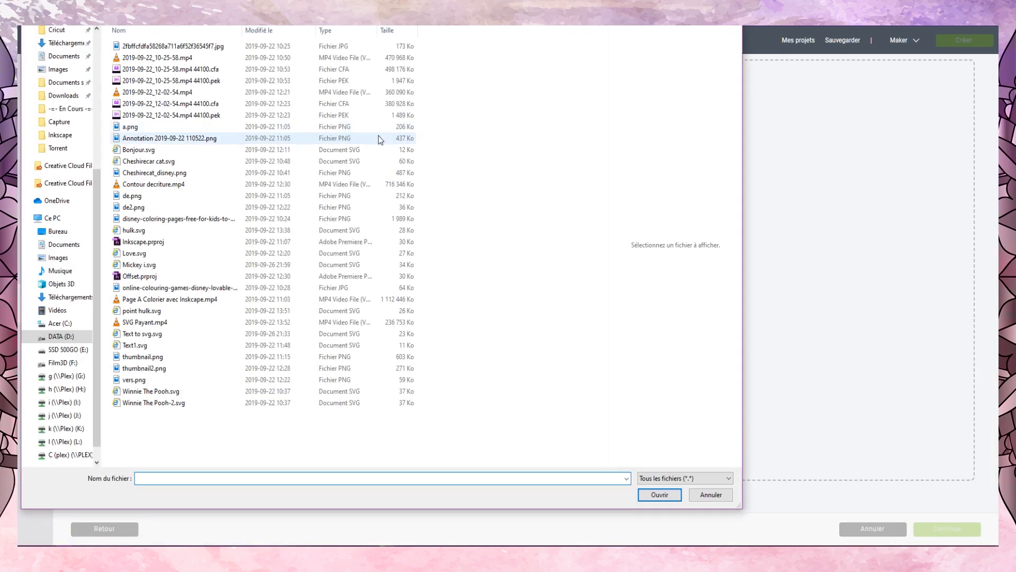
click(207, 265)
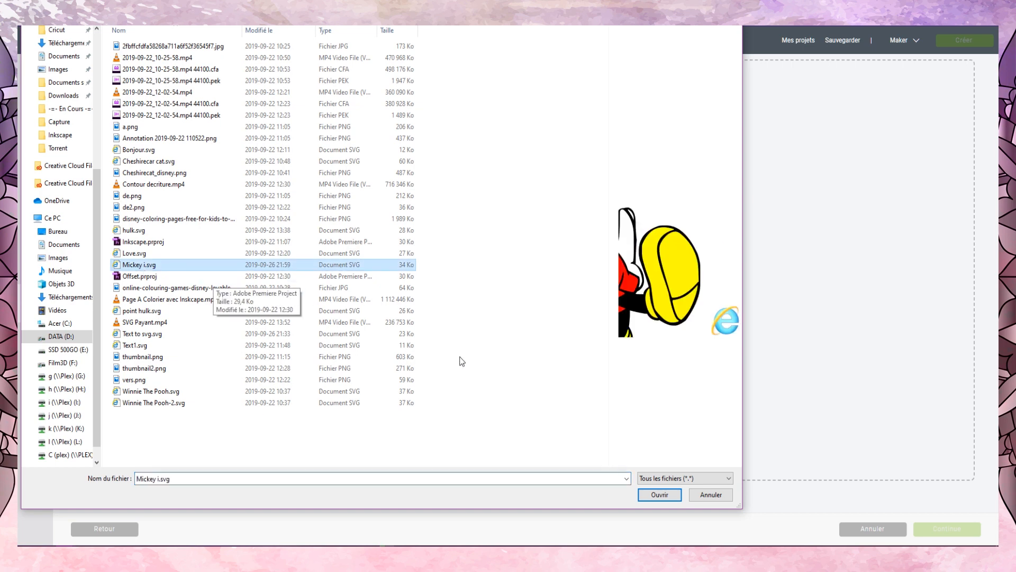
click(653, 499)
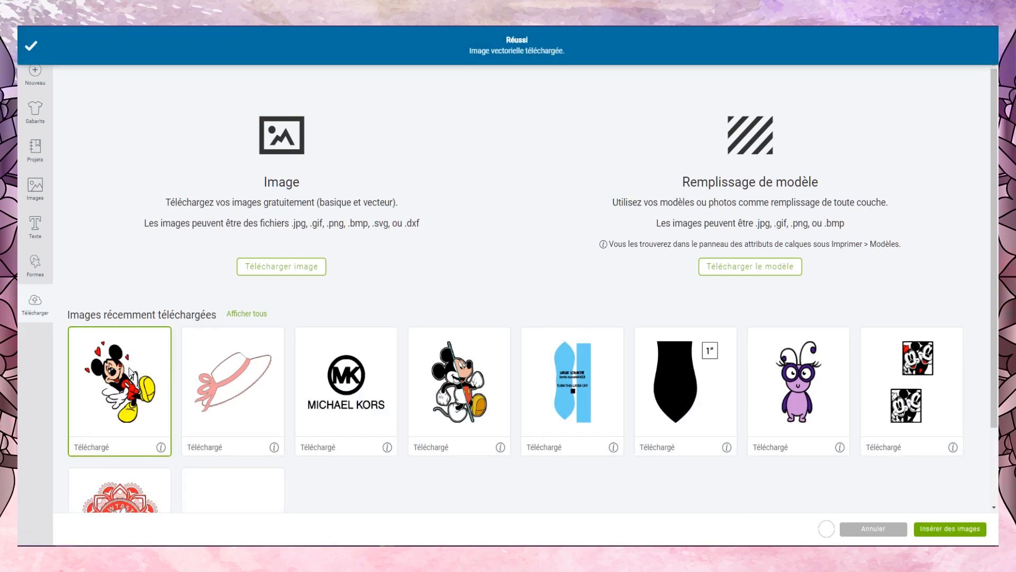
Insert the uploaded Mickey i image onto the canvas and move it to about X 8.364, Y 1.078
click(939, 530)
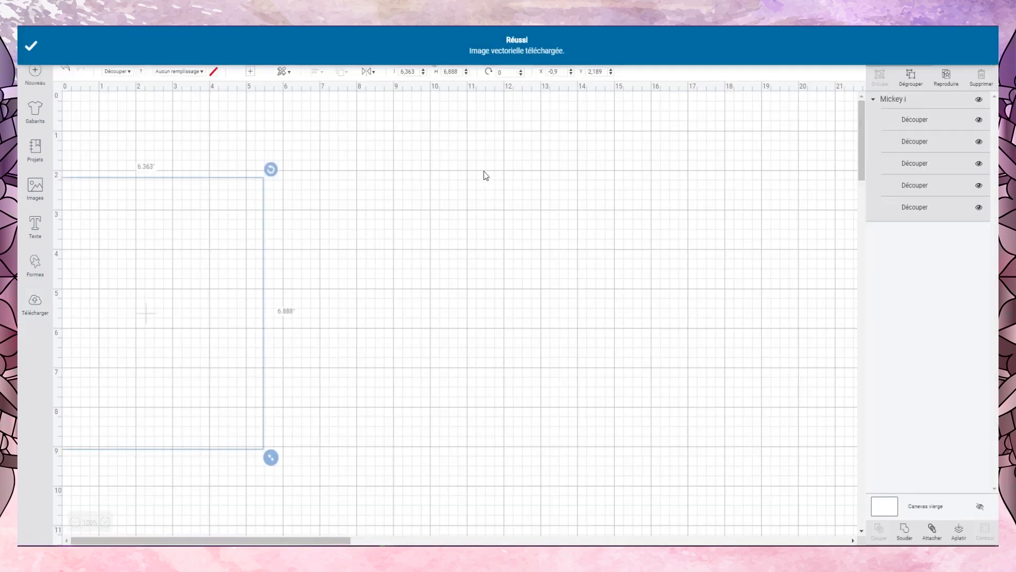
drag(240, 295, 545, 258)
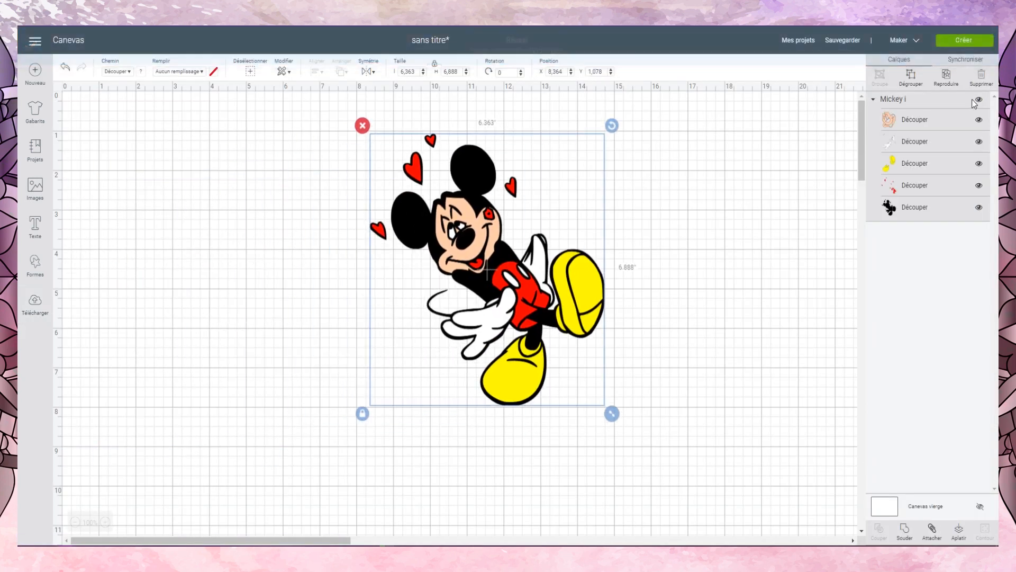
Inspect the Mickey i layers by hiding the color layers one by one, then make the whole image visible again
click(979, 122)
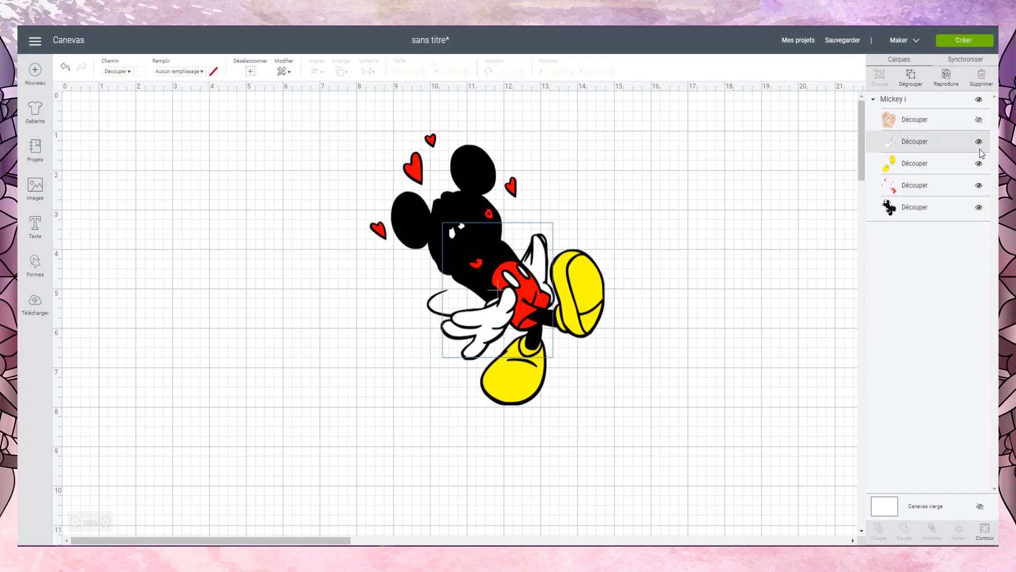
click(979, 143)
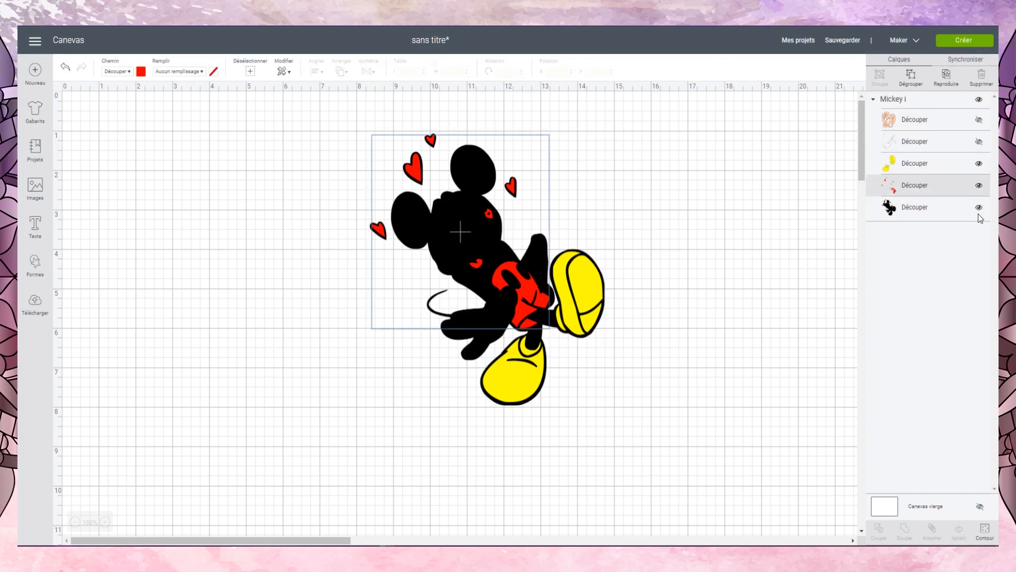
click(980, 185)
click(980, 163)
click(979, 141)
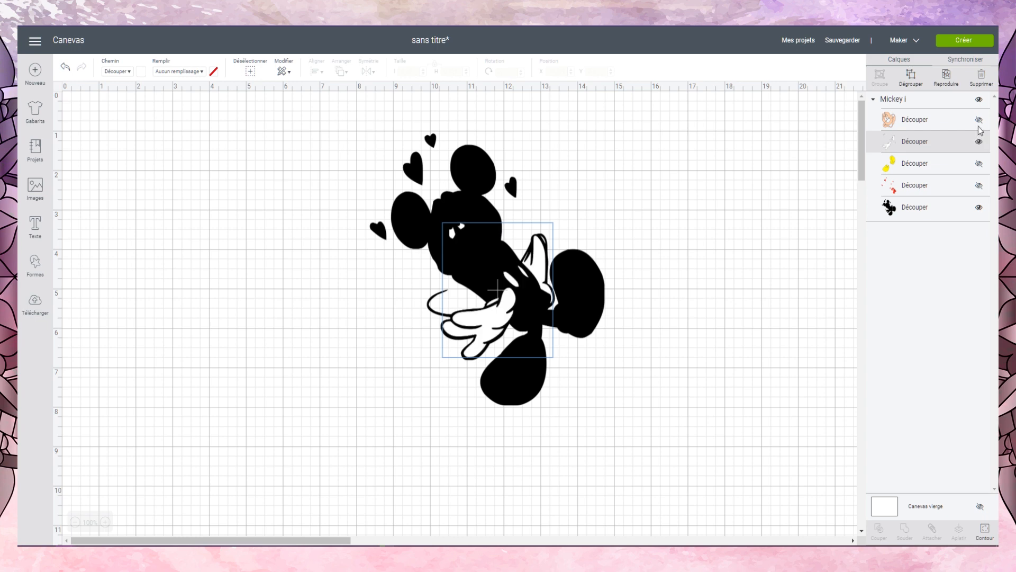
click(980, 100)
click(979, 101)
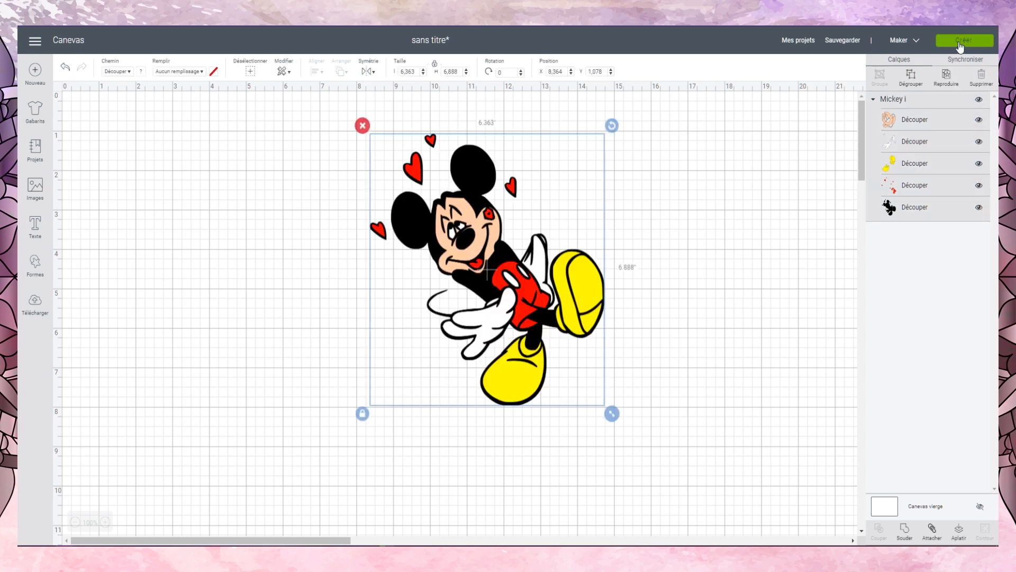
Preview the cutting mats for the Mickey i project by color and return to the canvas
click(965, 41)
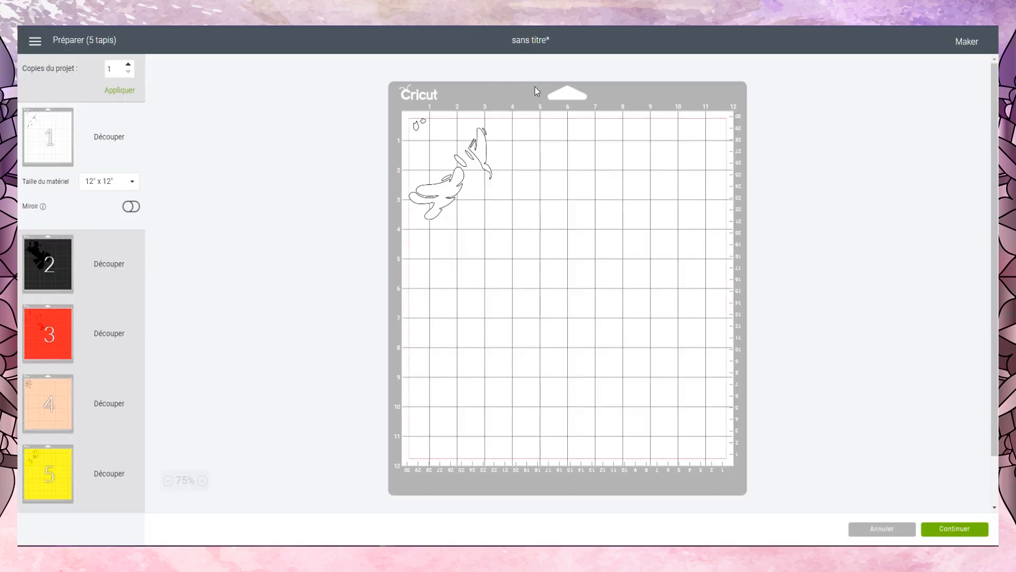
click(107, 240)
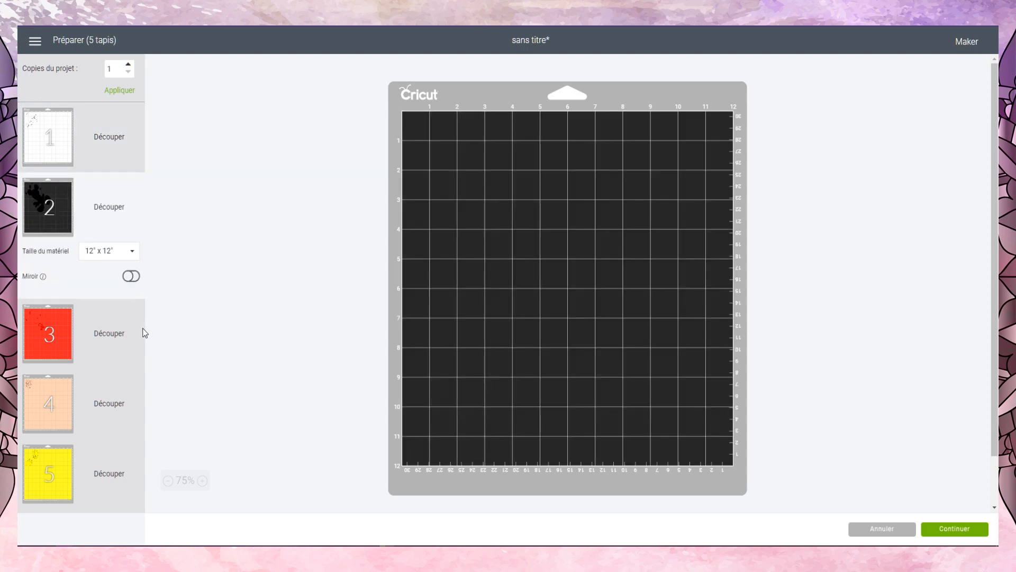
click(117, 322)
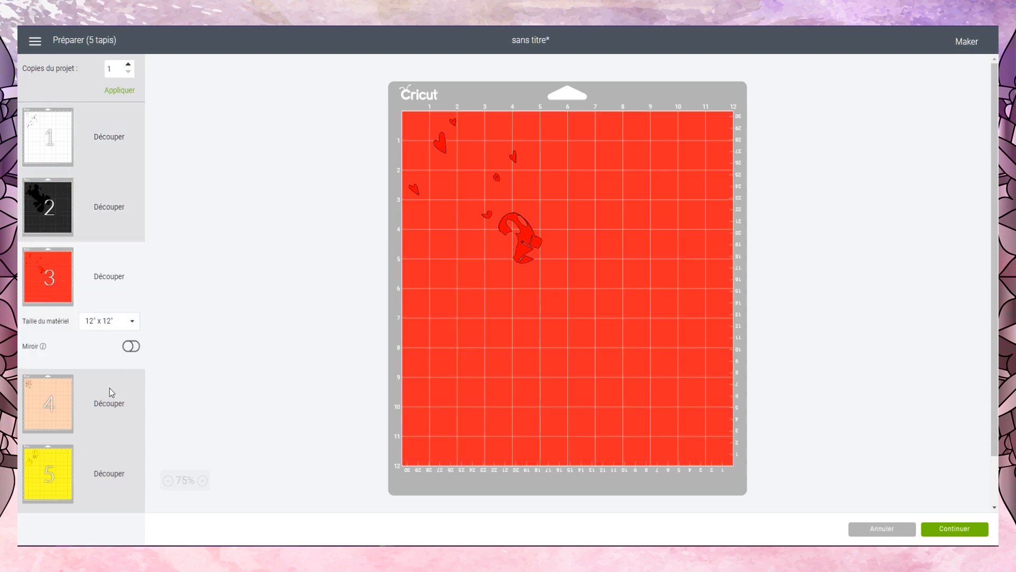
click(110, 389)
click(126, 116)
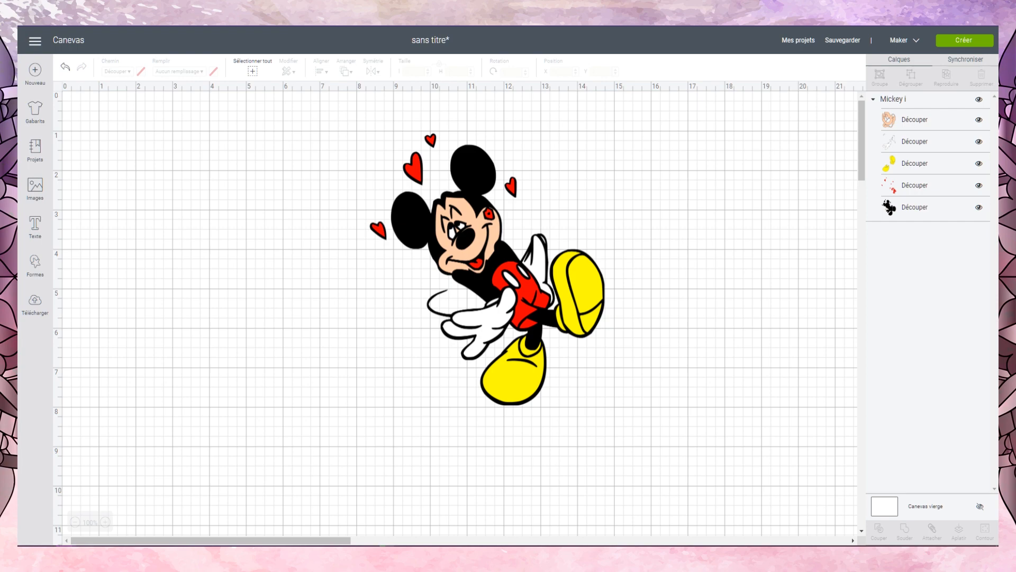
Switch to DaFont in the browser and review the font results for disney
mouse_move(85, 554)
click(273, 479)
scroll(679, 408, down, 1)
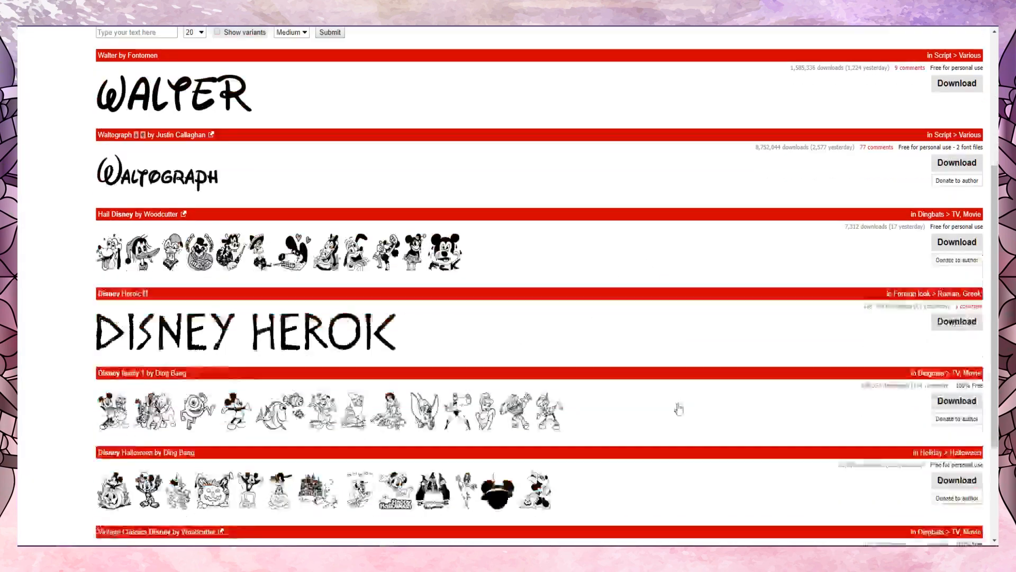
scroll(679, 408, down, 2)
scroll(630, 316, up, 7)
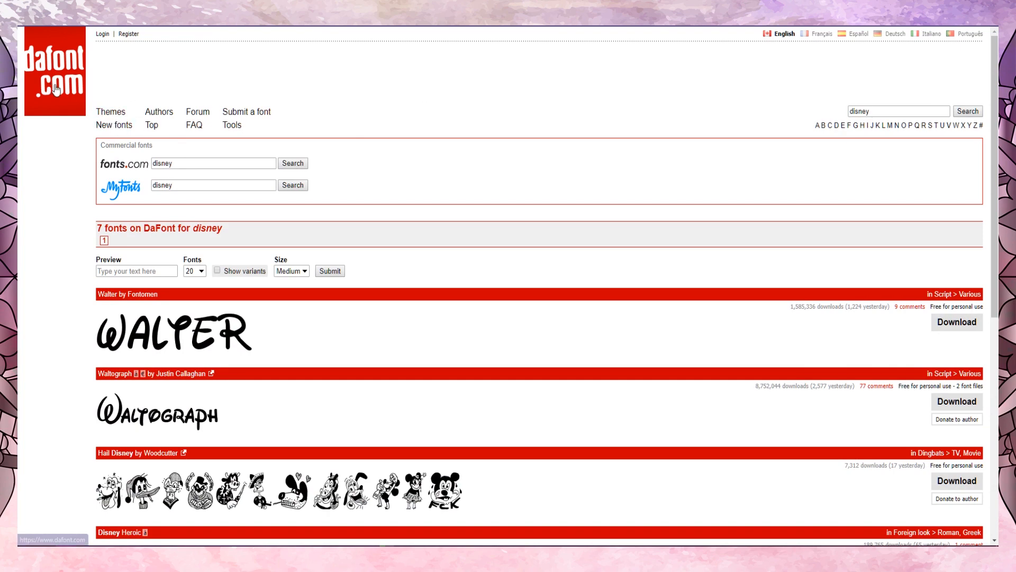
Open DaFont's Fancy > Cartoon category and browse the fonts on its first two pages
click(112, 113)
click(110, 161)
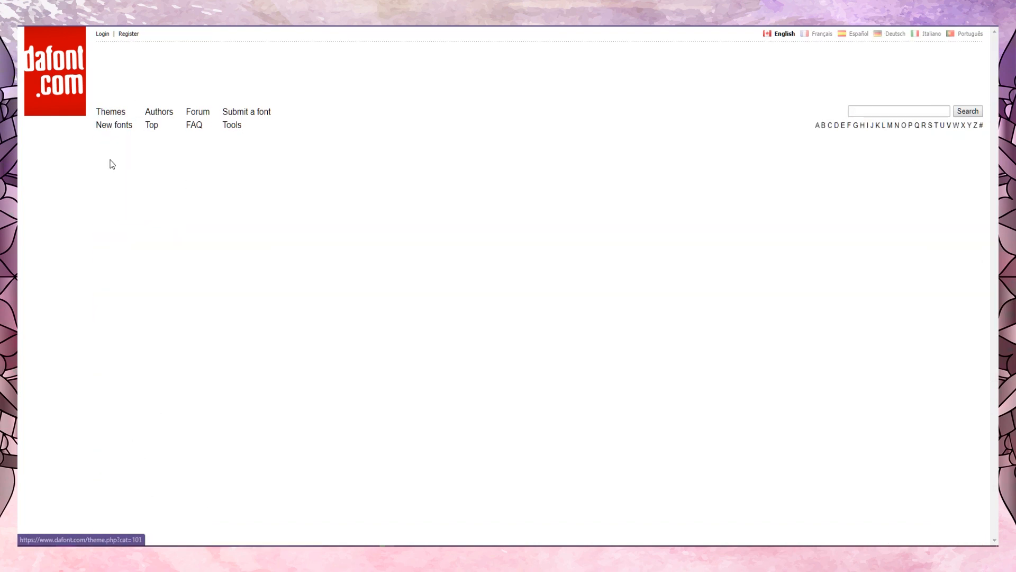
scroll(524, 393, down, 6)
scroll(527, 338, down, 18)
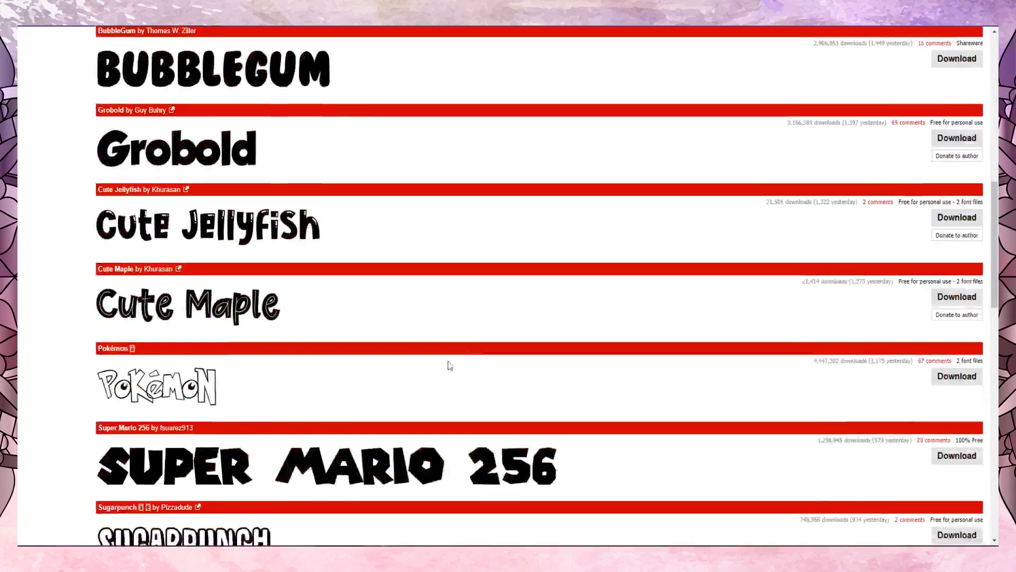
scroll(221, 277, down, 3)
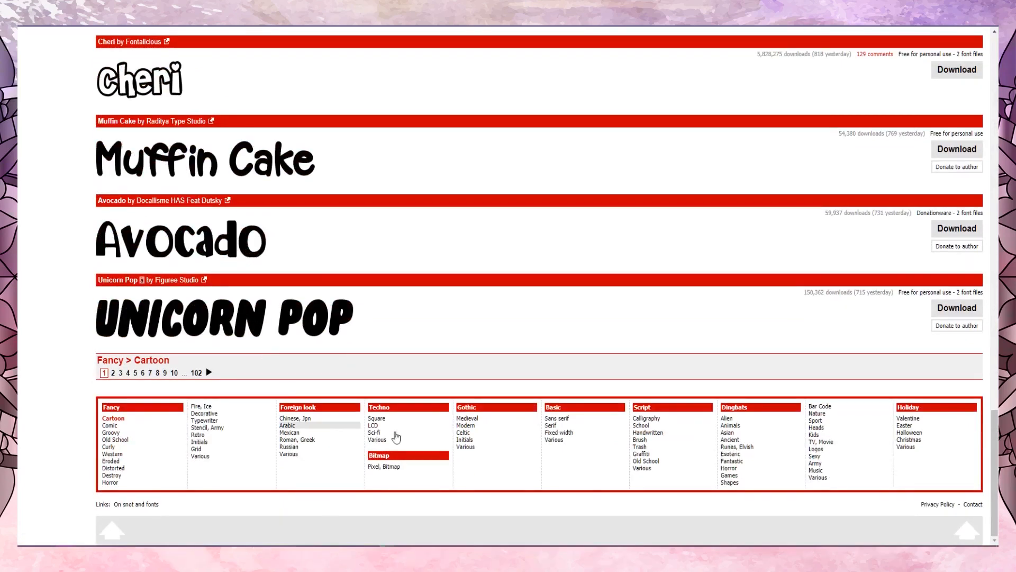
click(209, 373)
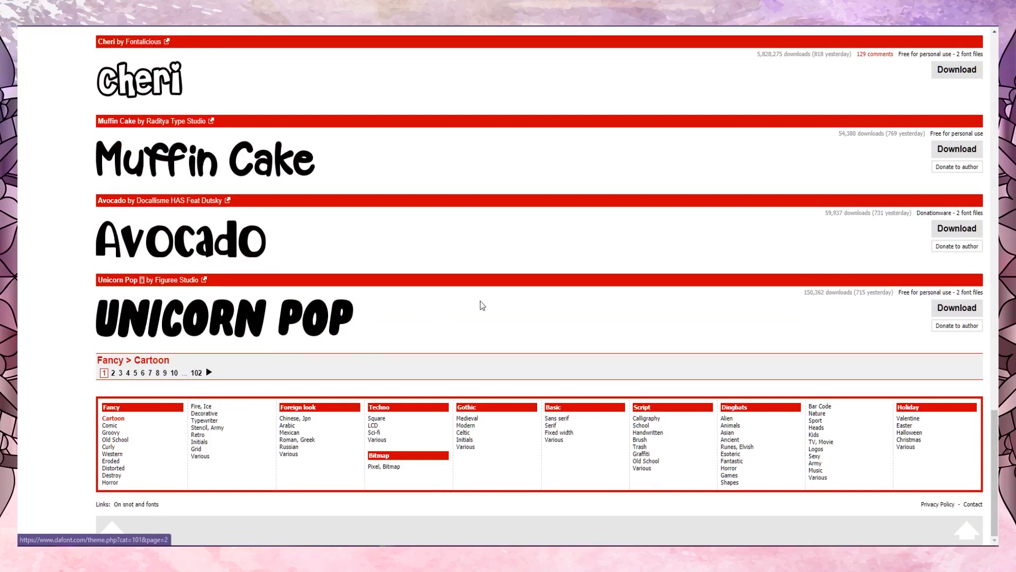
scroll(764, 322, down, 20)
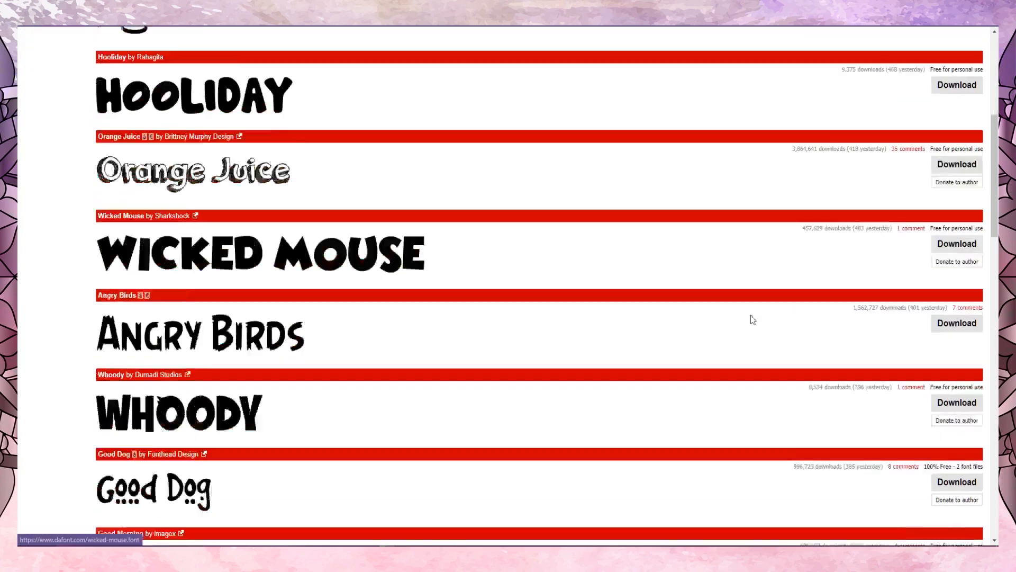
scroll(701, 328, up, 20)
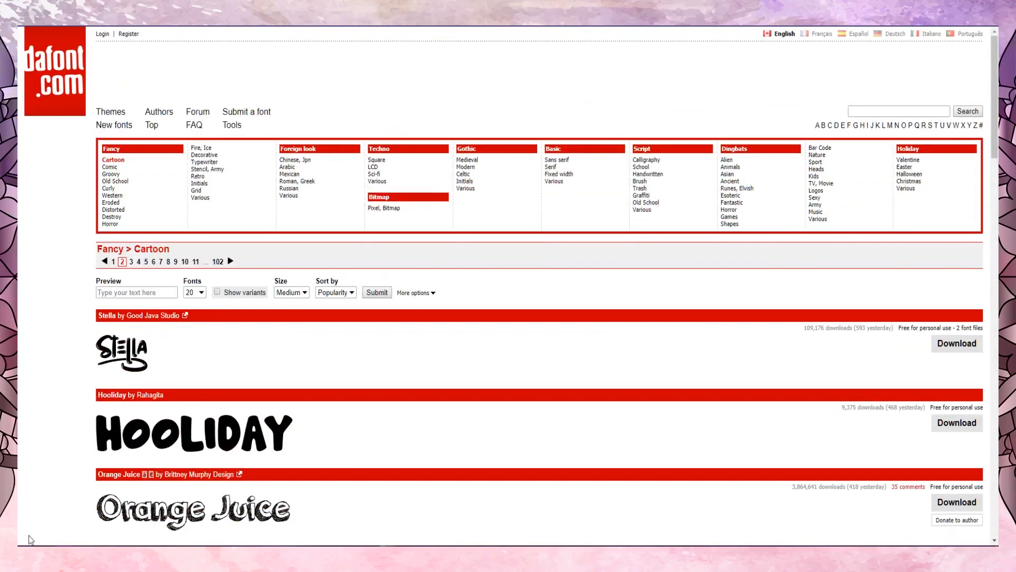
Switch back to Cricut Design Space and add a text object containing the letter i to the canvas
click(180, 503)
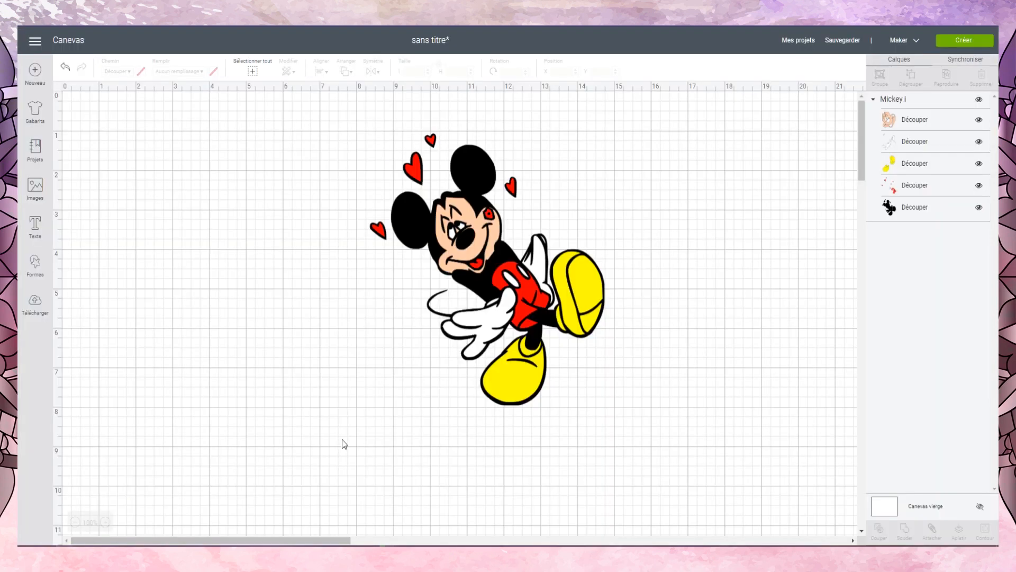
click(36, 227)
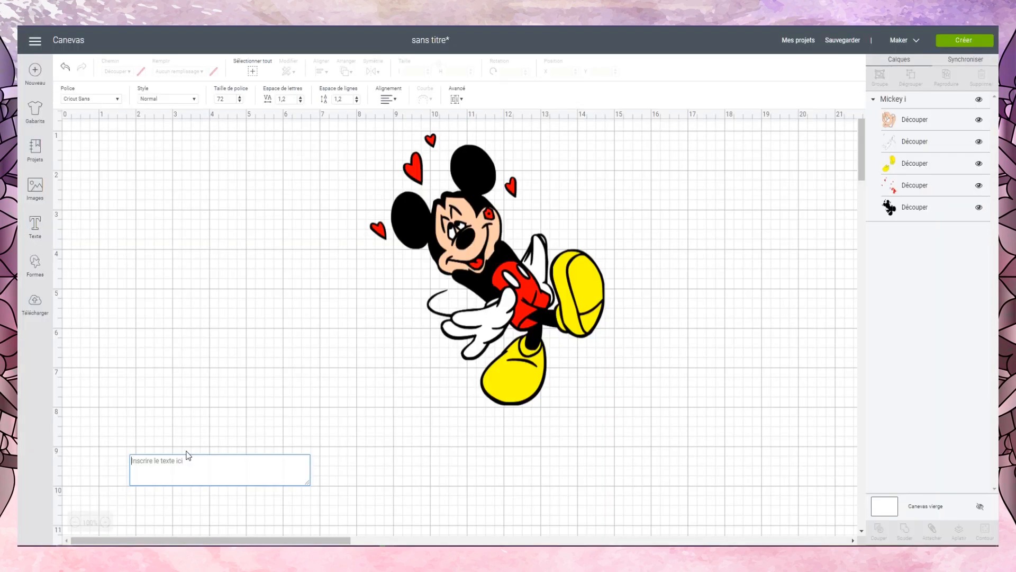
text(i)
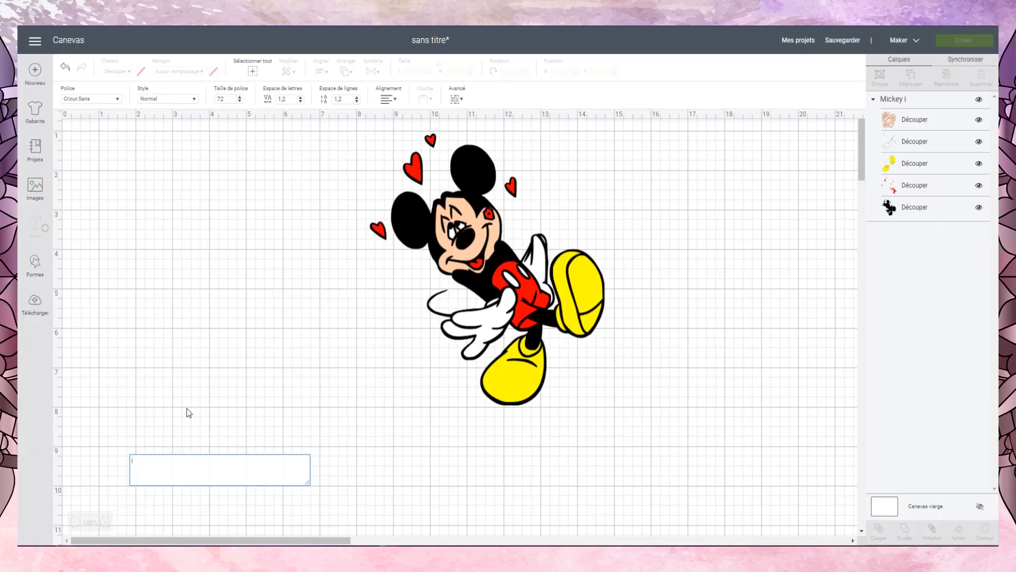
click(169, 268)
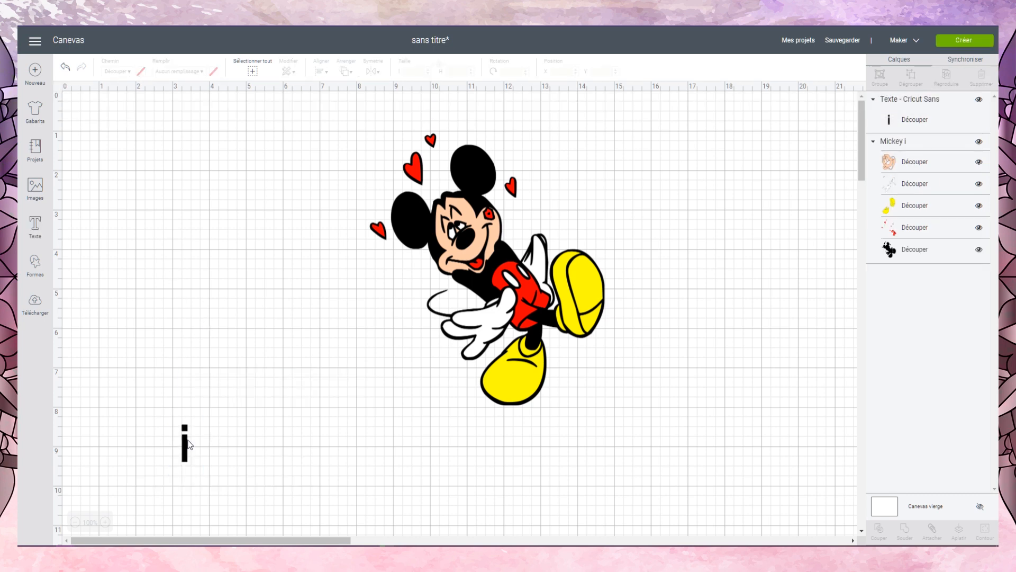
Move the letter i up the canvas, search the fonts for mickey, and apply the mickey m tfb font
drag(188, 444, 196, 387)
click(101, 101)
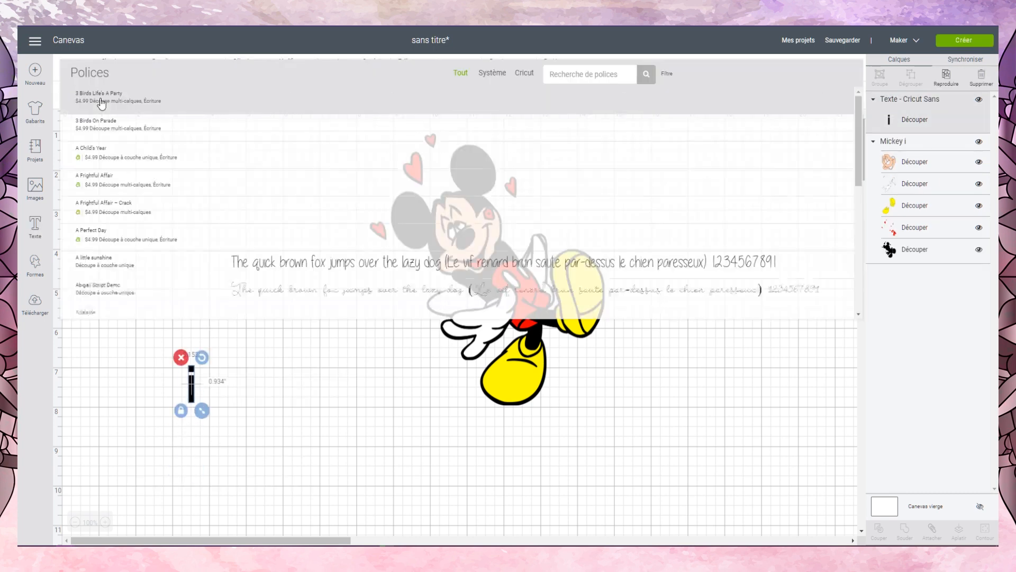
click(568, 77)
text(mickey)
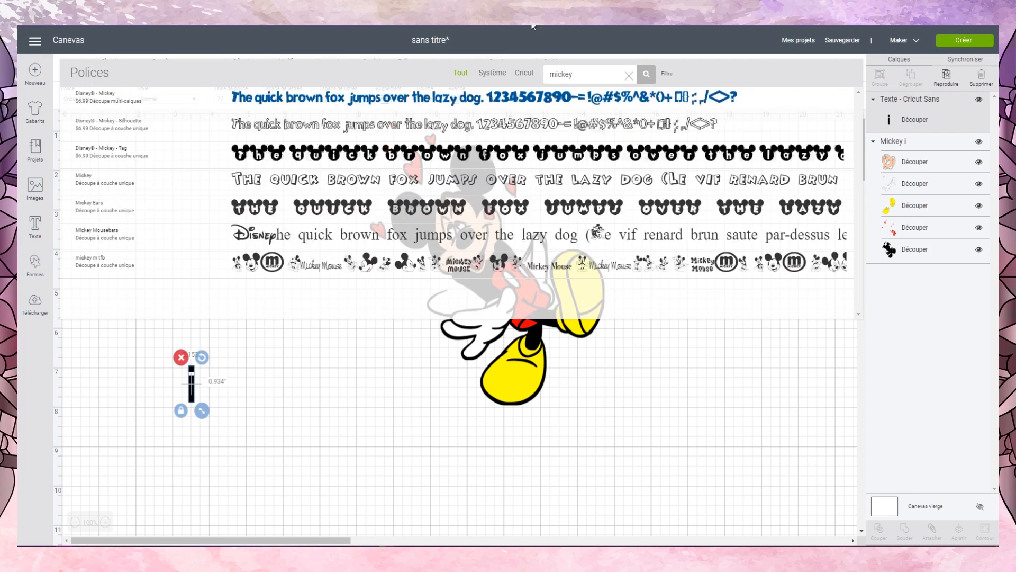
click(73, 263)
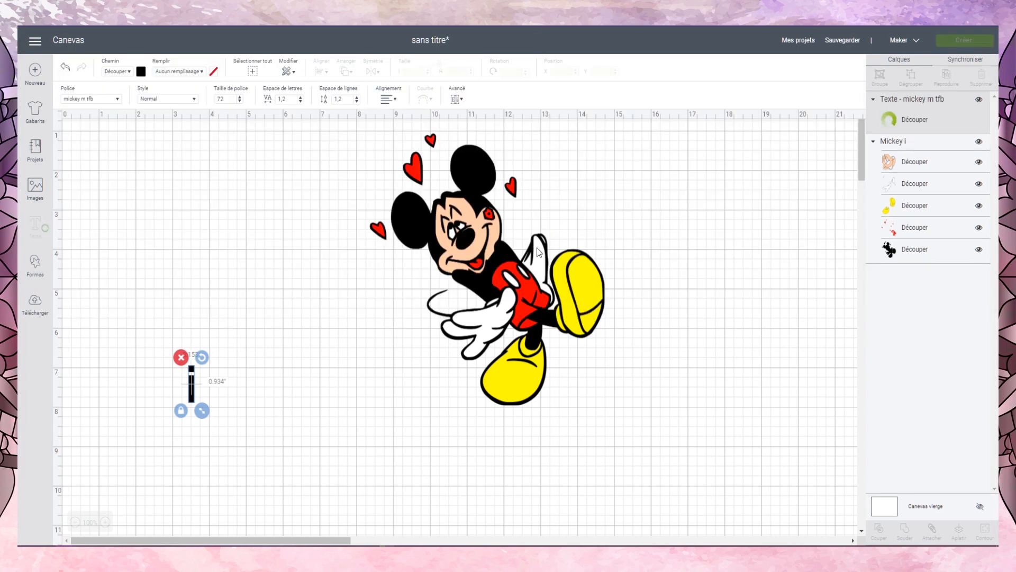
Enlarge the Mickey outline text to about 7.974 by 8.632 inches and position it at about X 1.056, Y 1.167
drag(207, 377, 157, 175)
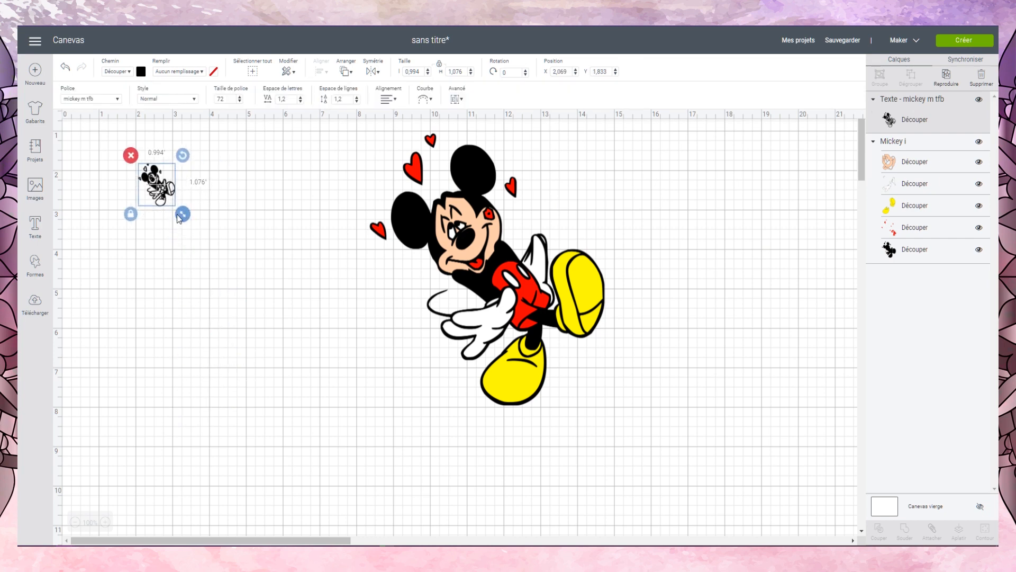
drag(181, 211, 439, 511)
drag(301, 335, 265, 308)
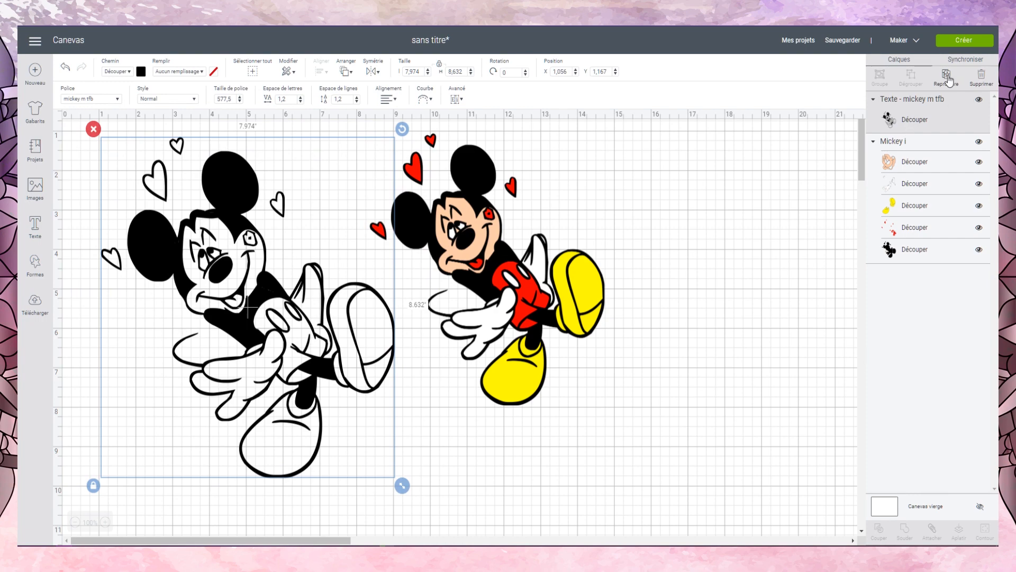
Duplicate the black Mickey outline, try the copy at different places over the drawings, and delete the copy
click(946, 77)
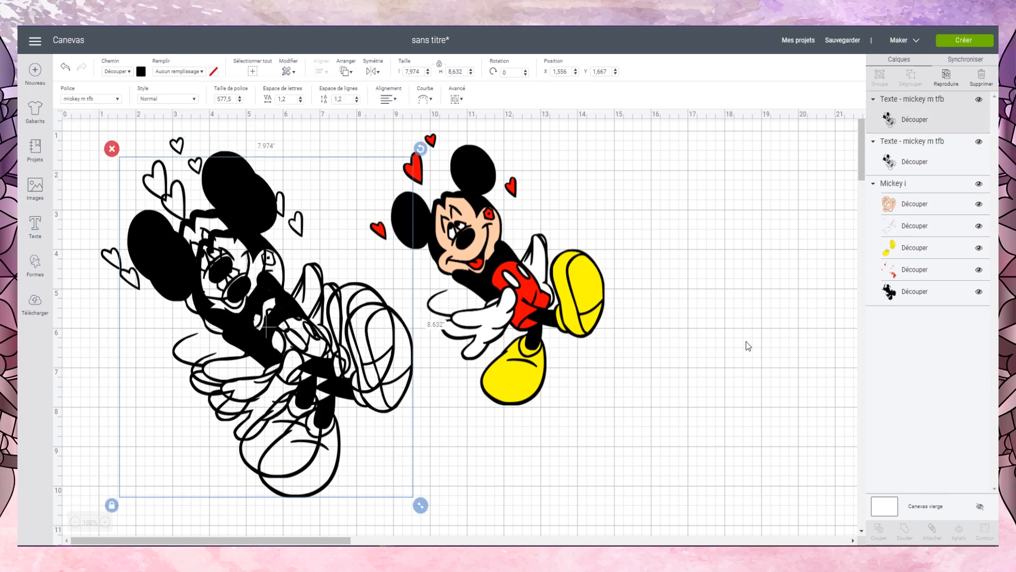
drag(290, 329, 652, 312)
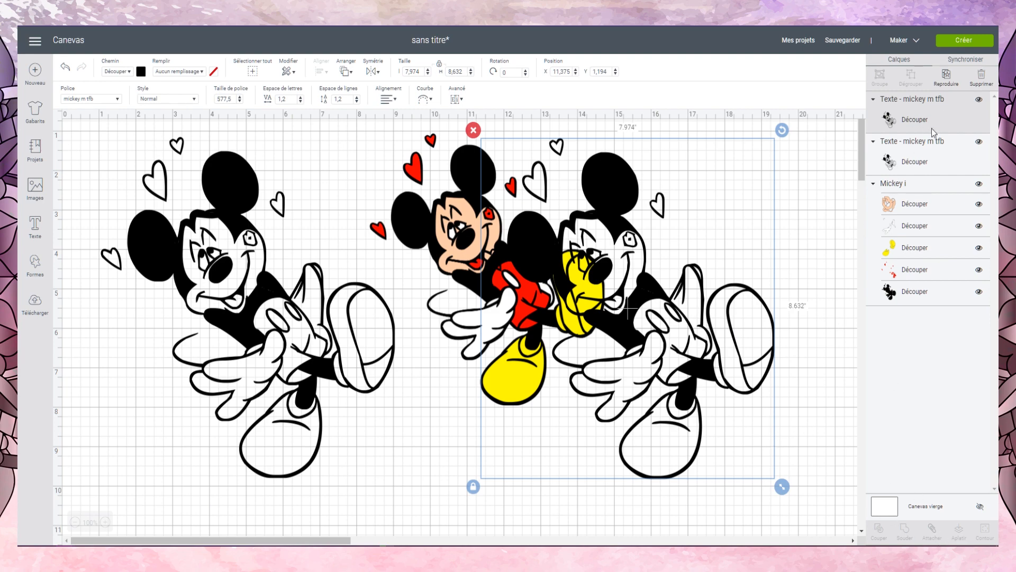
drag(667, 342, 394, 343)
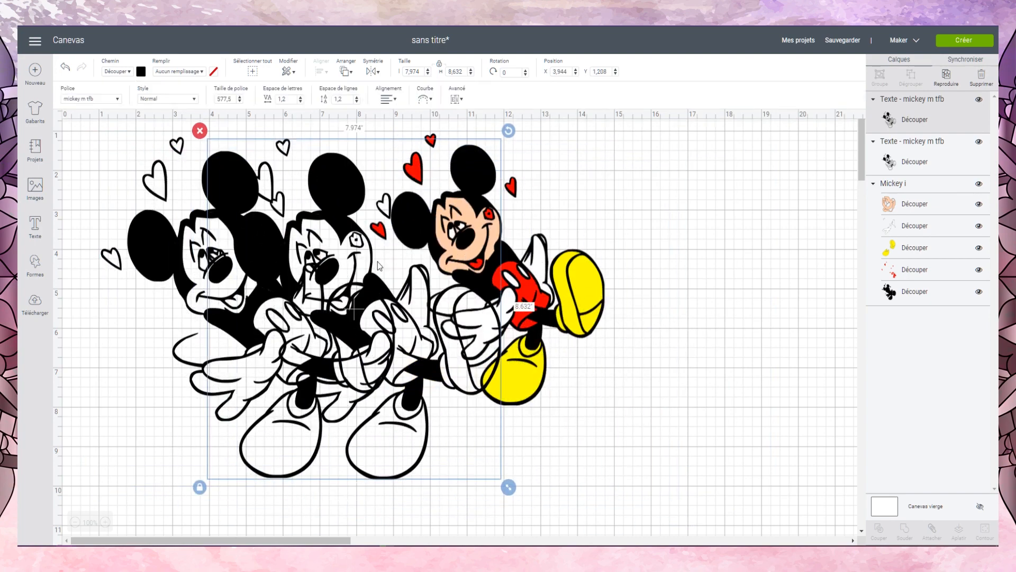
click(200, 130)
Nudge the Mickey outline to about X 1.083, Y 0.986 and switch its path type to Dessiner and back to Découper
mouse_move(233, 290)
mouse_down()
mouse_move(247, 288)
mouse_move(236, 282)
mouse_up()
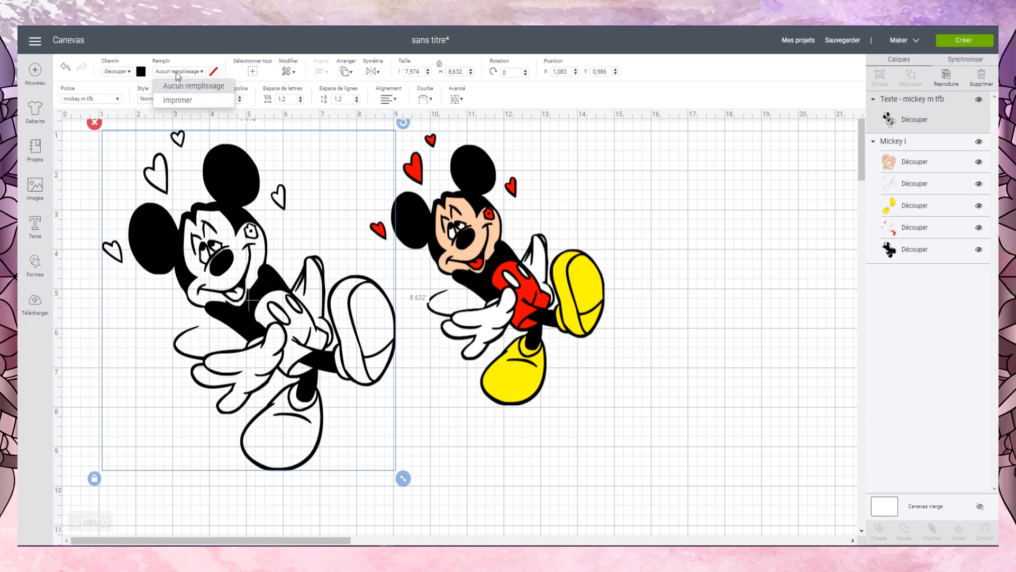
click(128, 71)
click(122, 101)
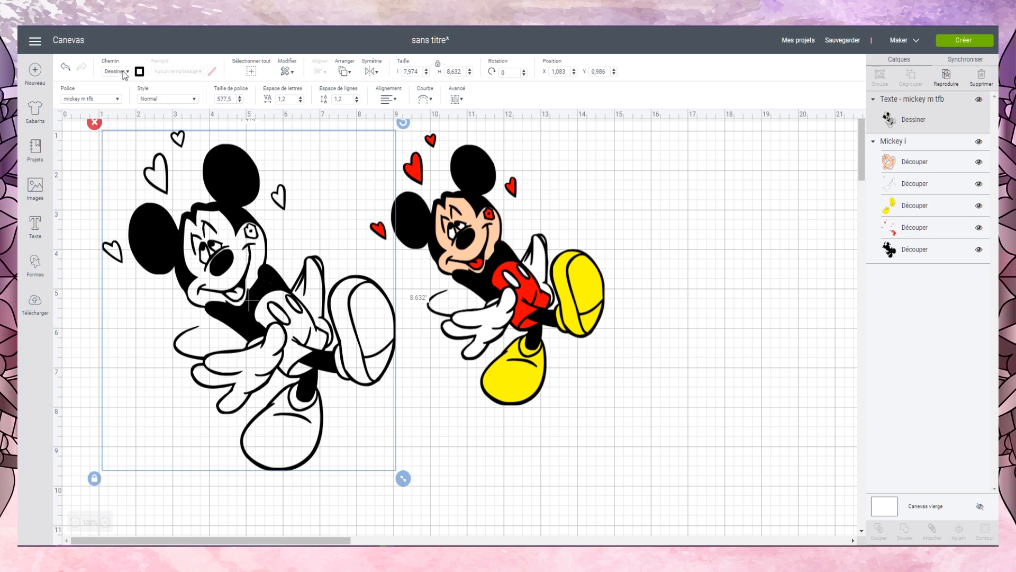
click(117, 71)
click(126, 86)
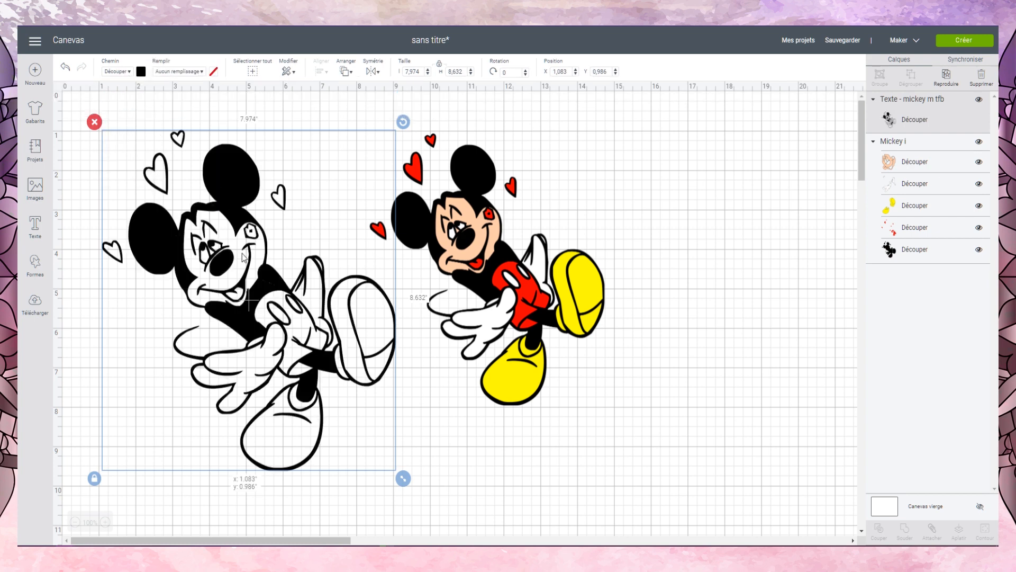
Move the Mickey outline to about X 0.792, Y 0.972 and the colored Mickey to about X 8.517, Y 1.606
drag(249, 242, 239, 240)
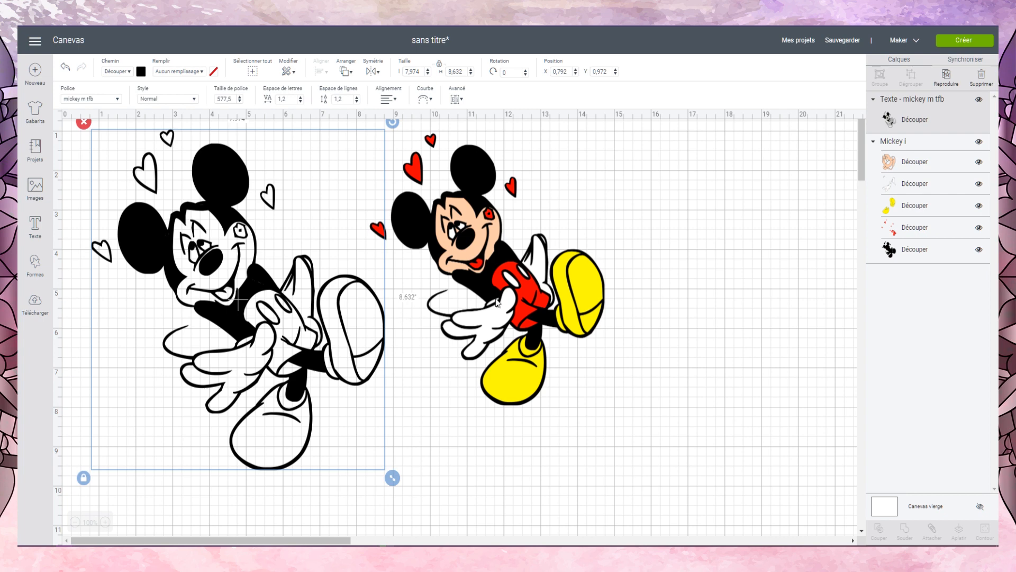
drag(476, 167, 481, 188)
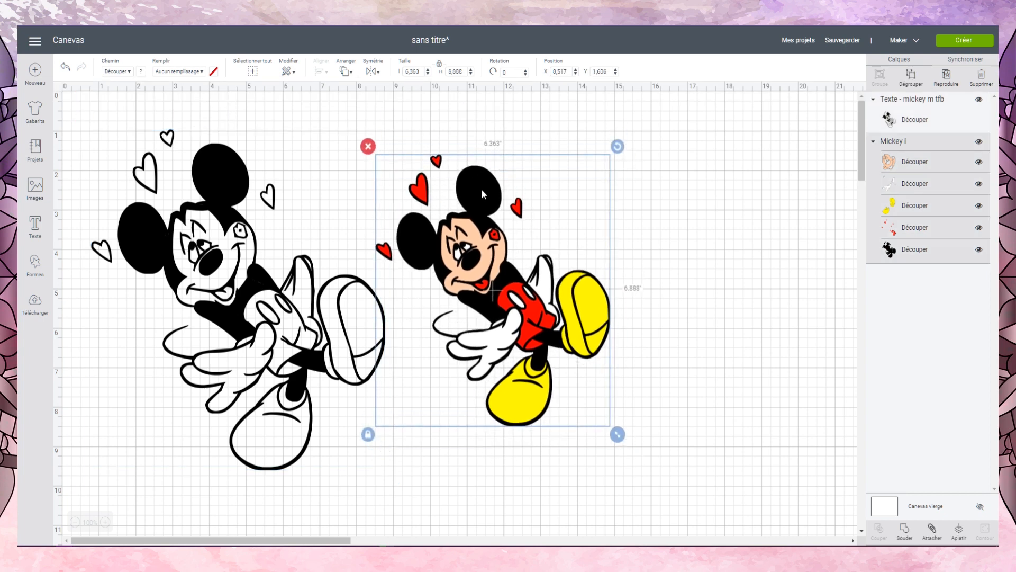